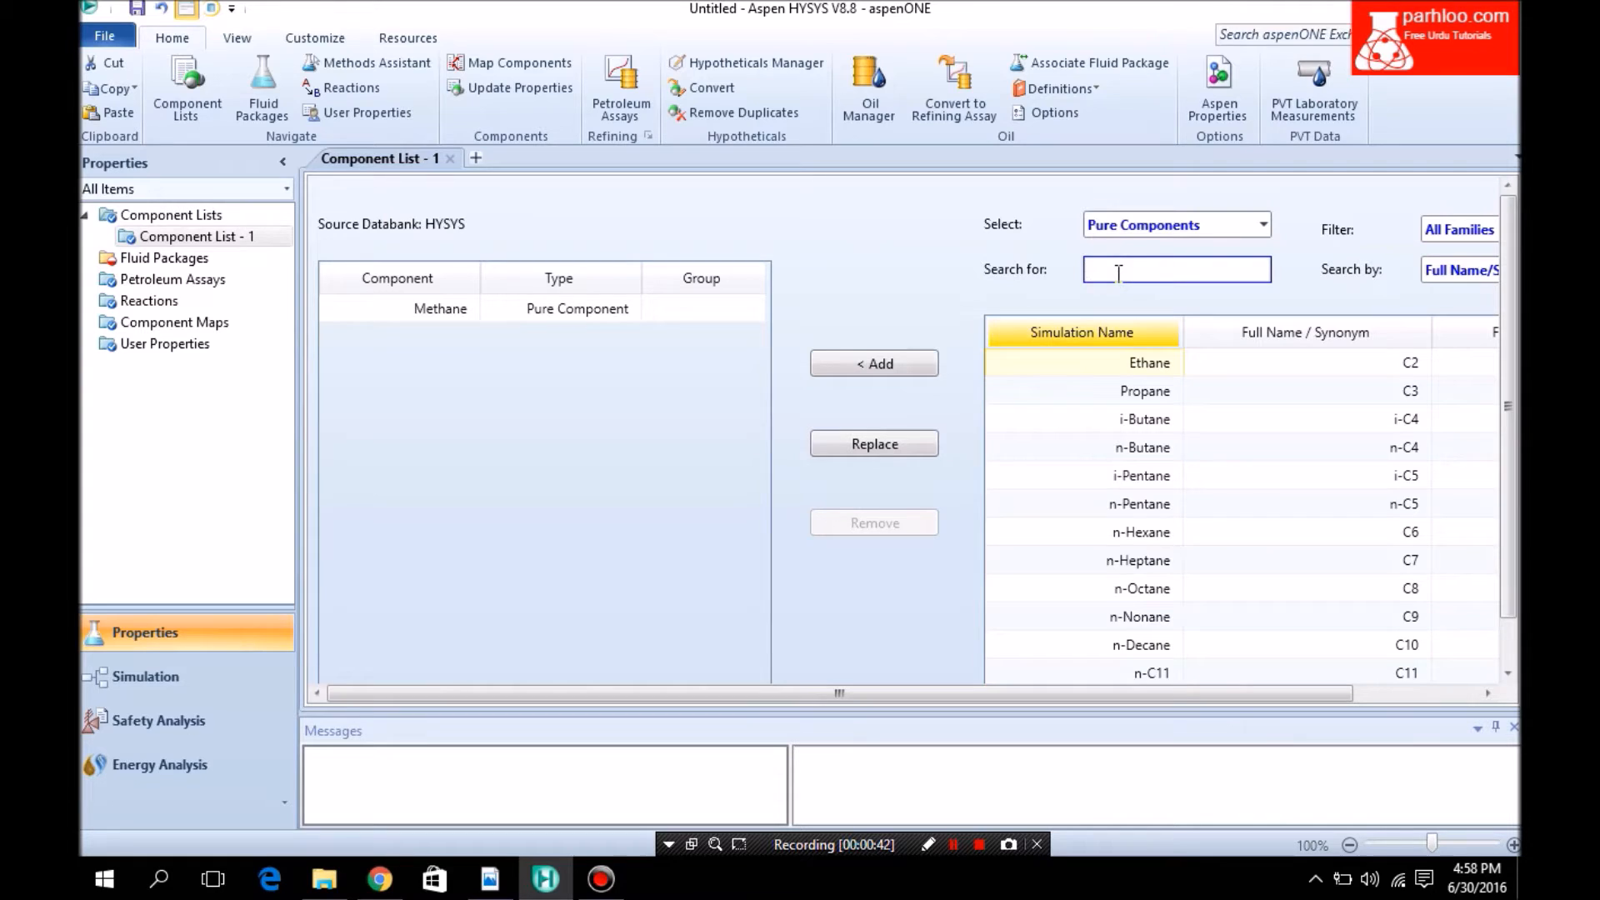
Add the pure components Oxygen and Nitrogen to Component List - 1
{"action": "type", "text": "o"}
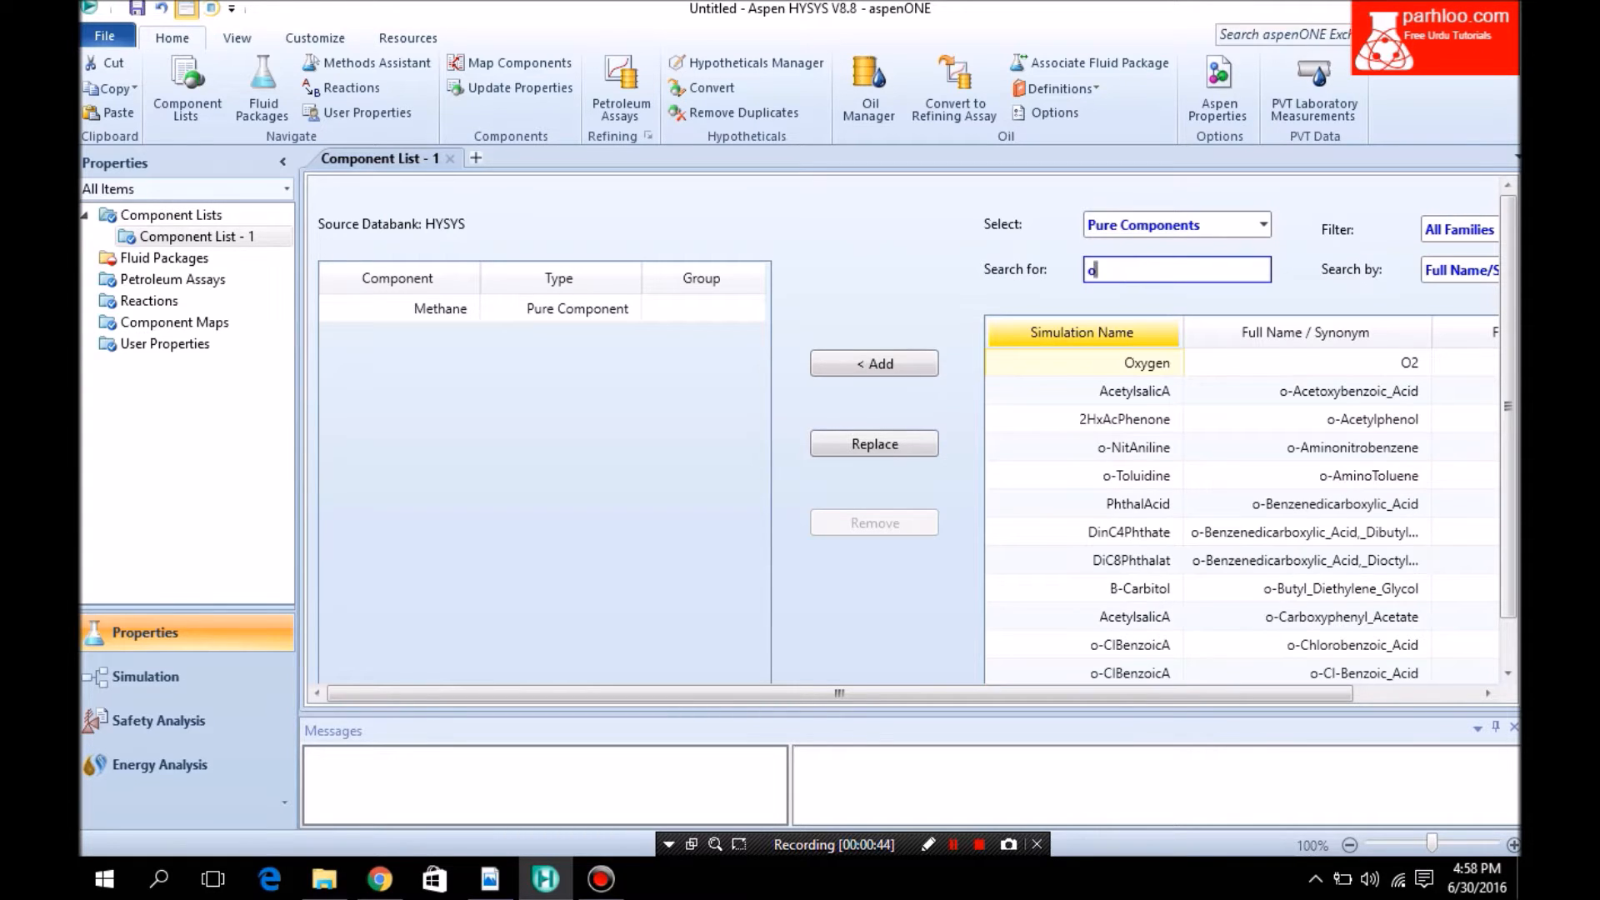
{"action": "type", "text": "xyge"}
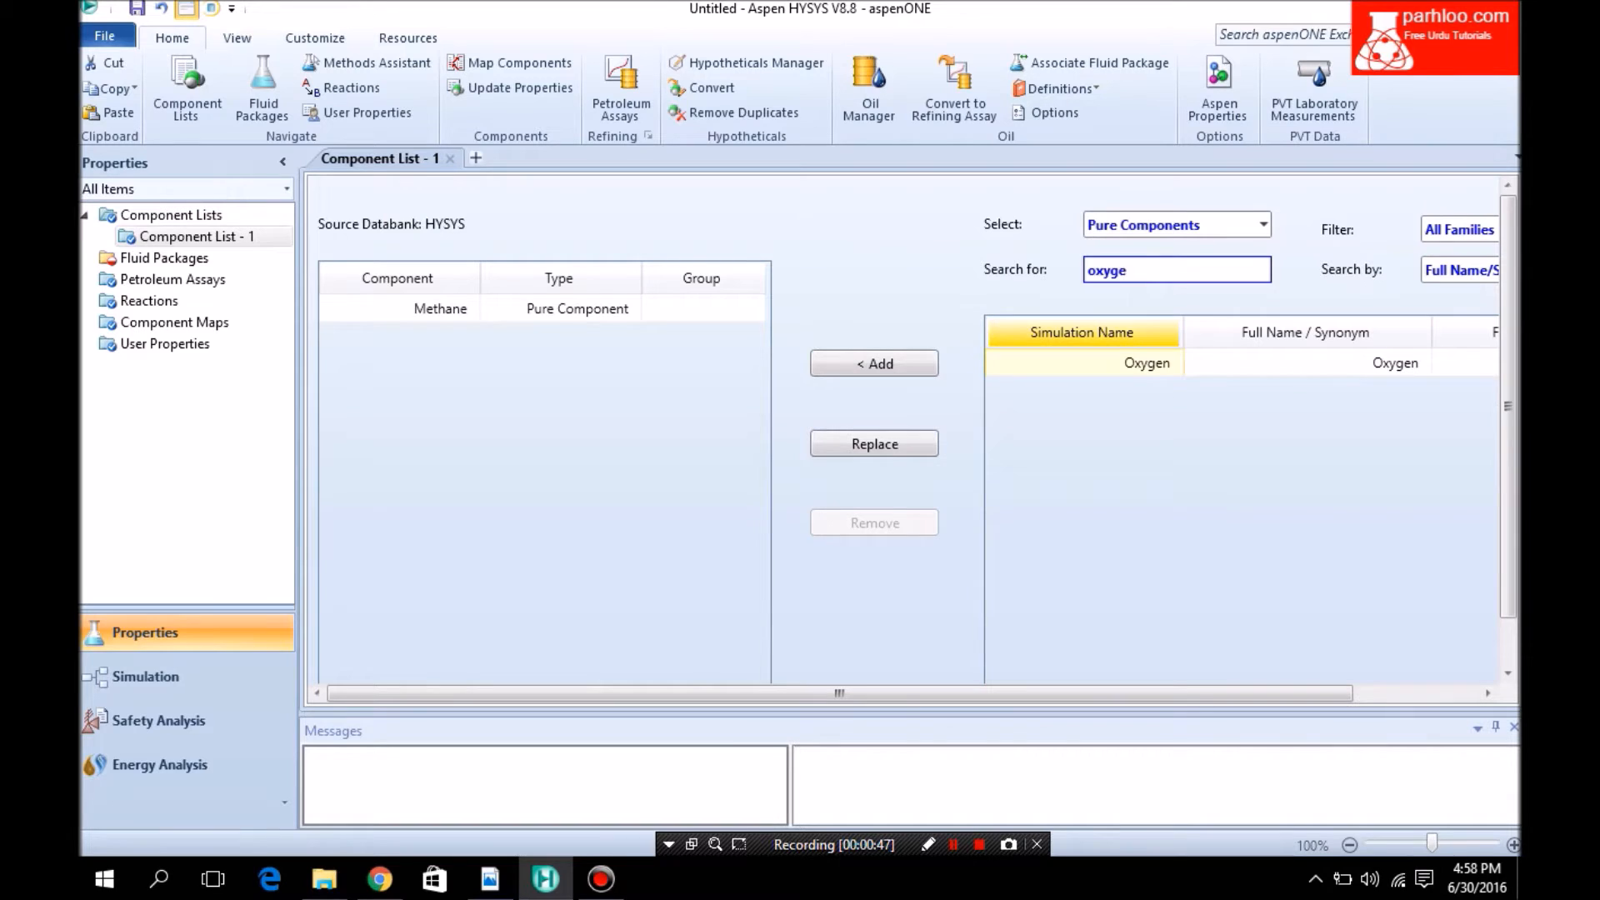
{"action": "key", "text": "Return"}
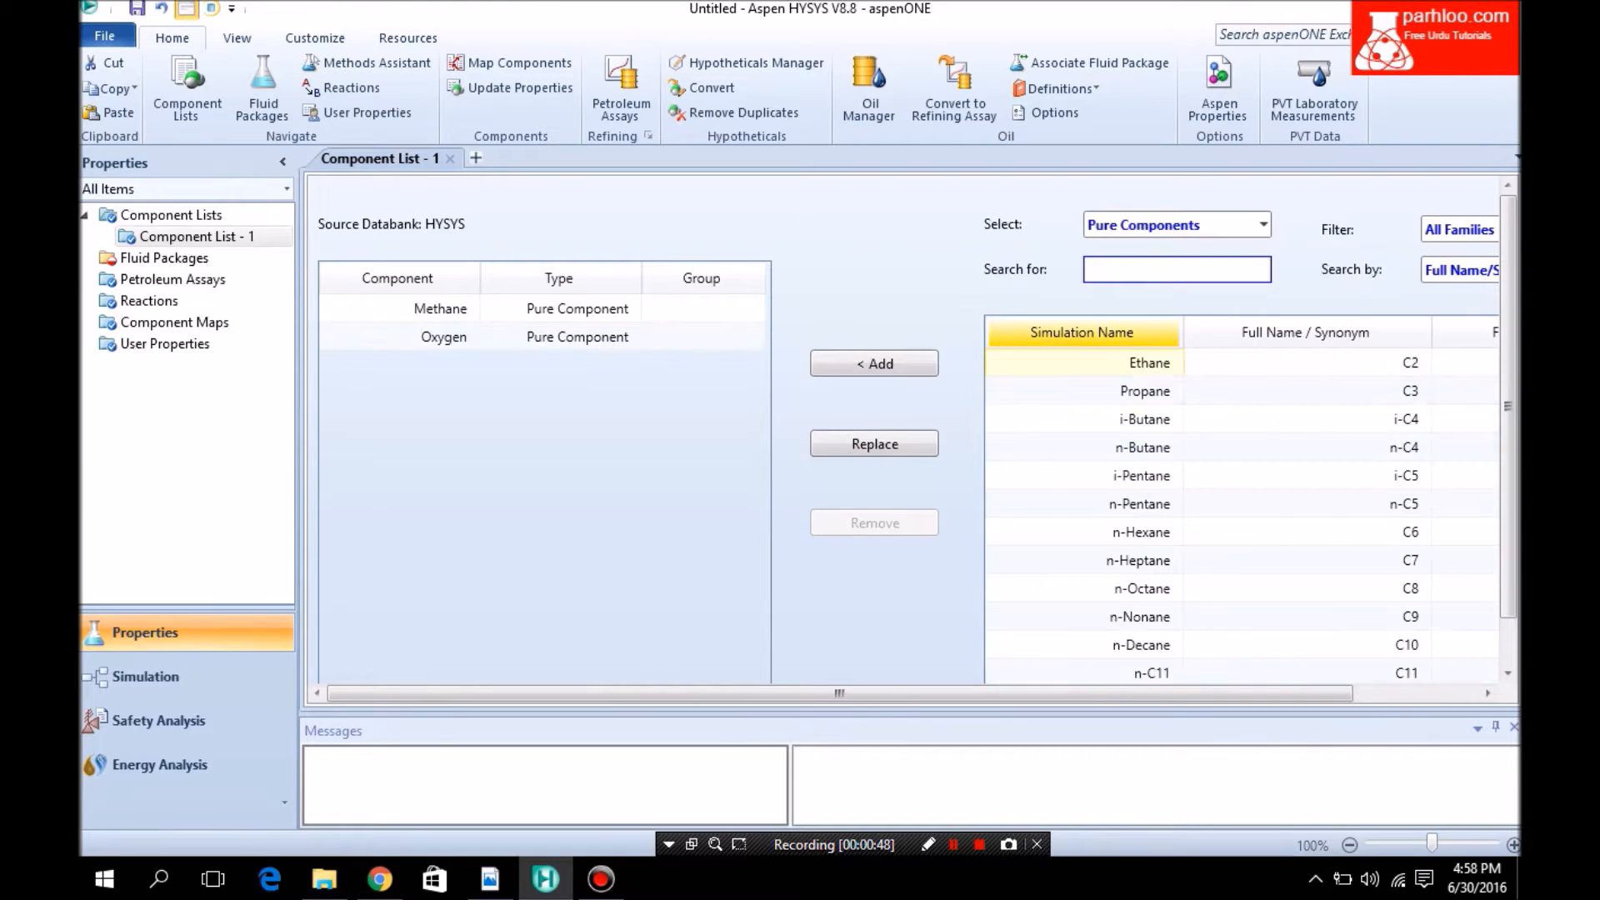
{"action": "type", "text": "nitro"}
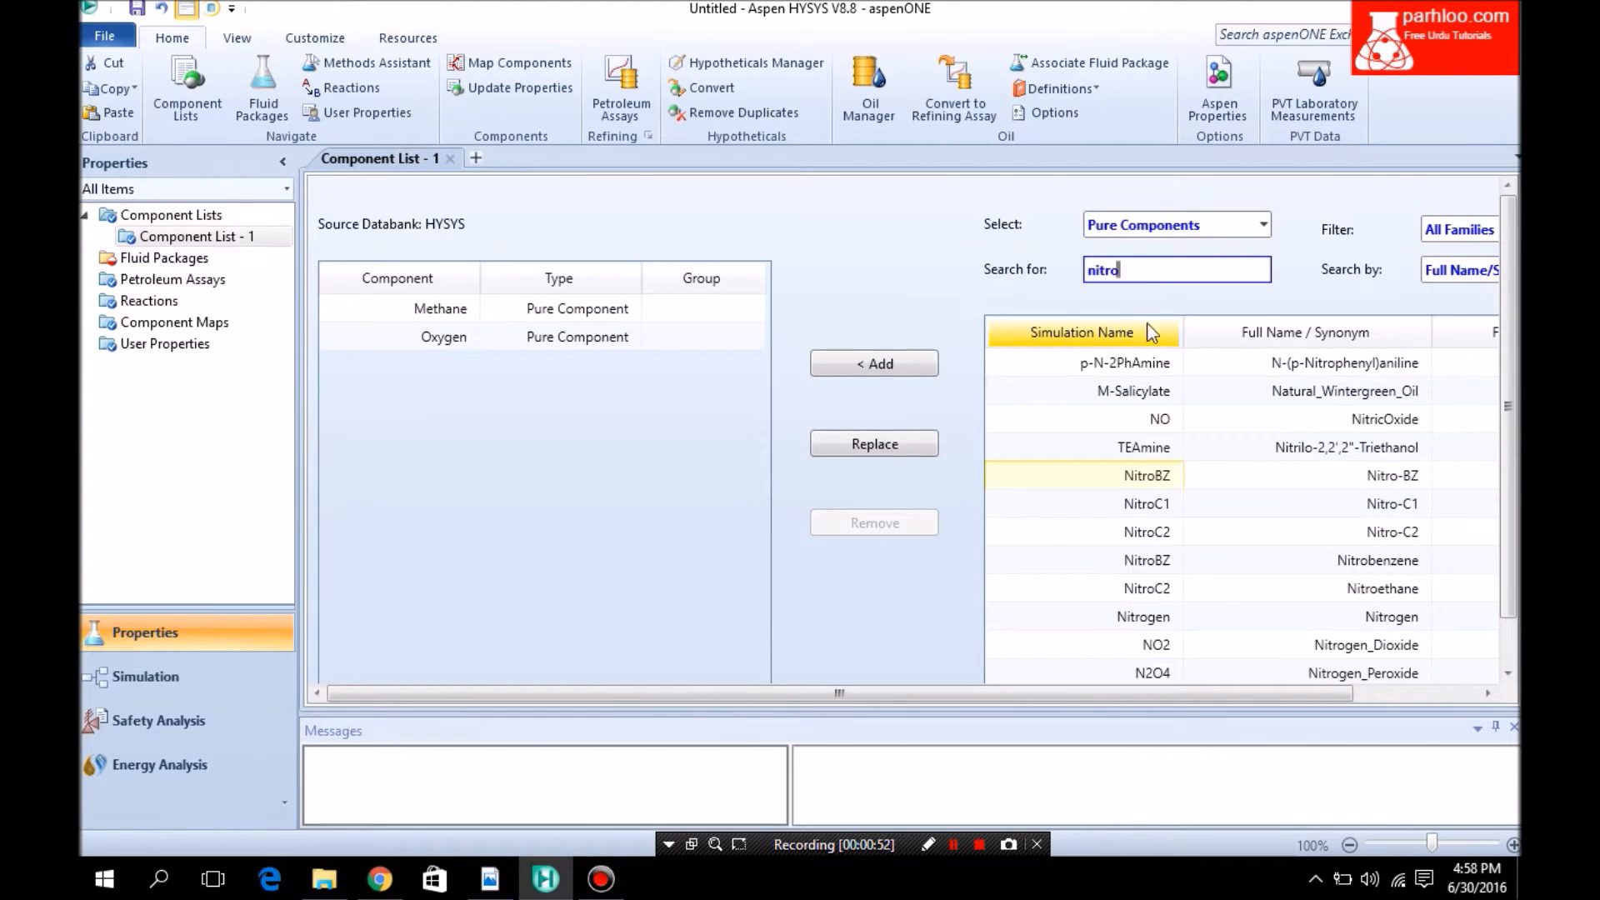
{"action": "double_click", "coordinate": [1144, 618]}
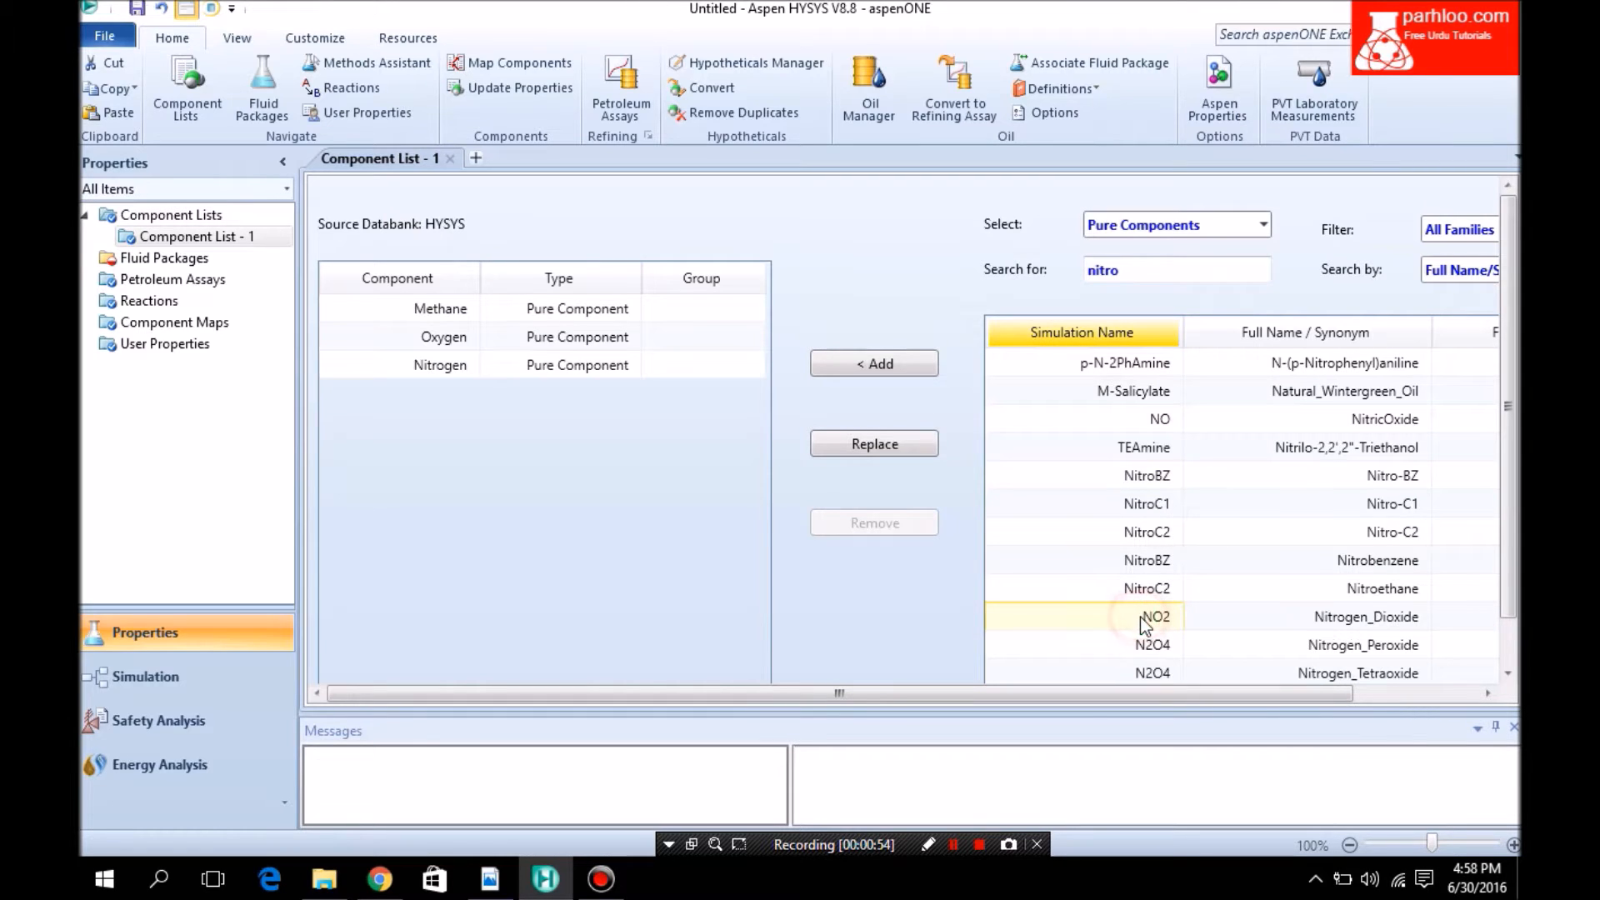
Search the pure components for hydrogen and add Hydrogen to the component list
{"action": "double_click", "coordinate": [1180, 270]}
{"action": "type", "text": "hyde"}
{"action": "key", "text": "BackSpace"}
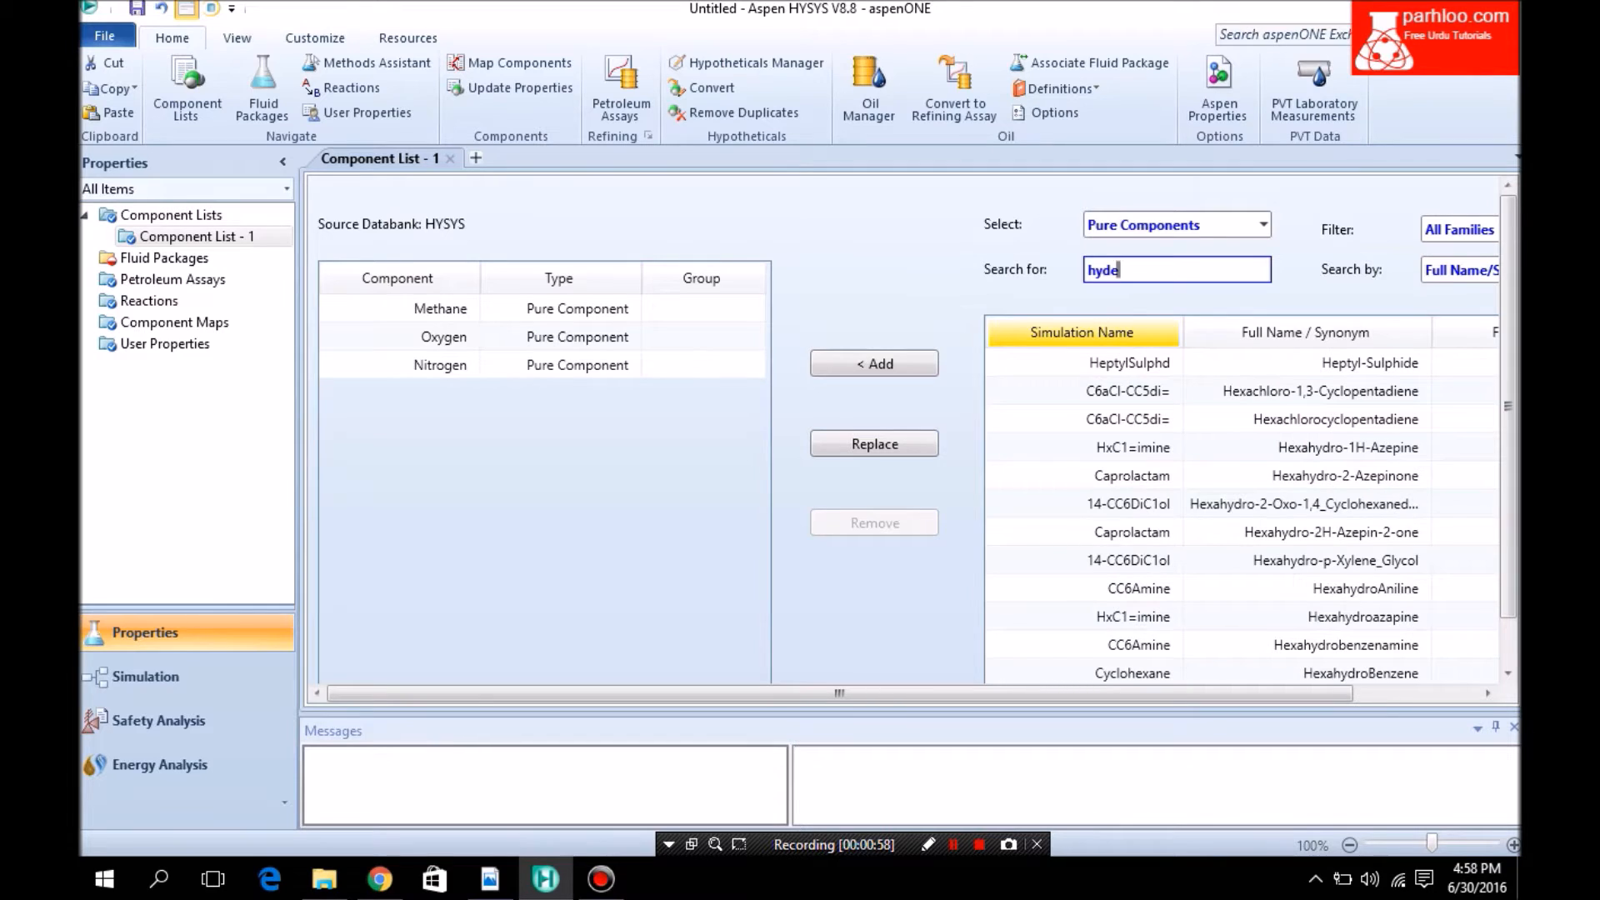
{"action": "type", "text": "rogen"}
{"action": "double_click", "coordinate": [1167, 363]}
Add carbon monoxide (CO) and carbon dioxide (CO2) to the component list
{"action": "double_click", "coordinate": [1160, 268]}
{"action": "type", "text": "carbonm"}
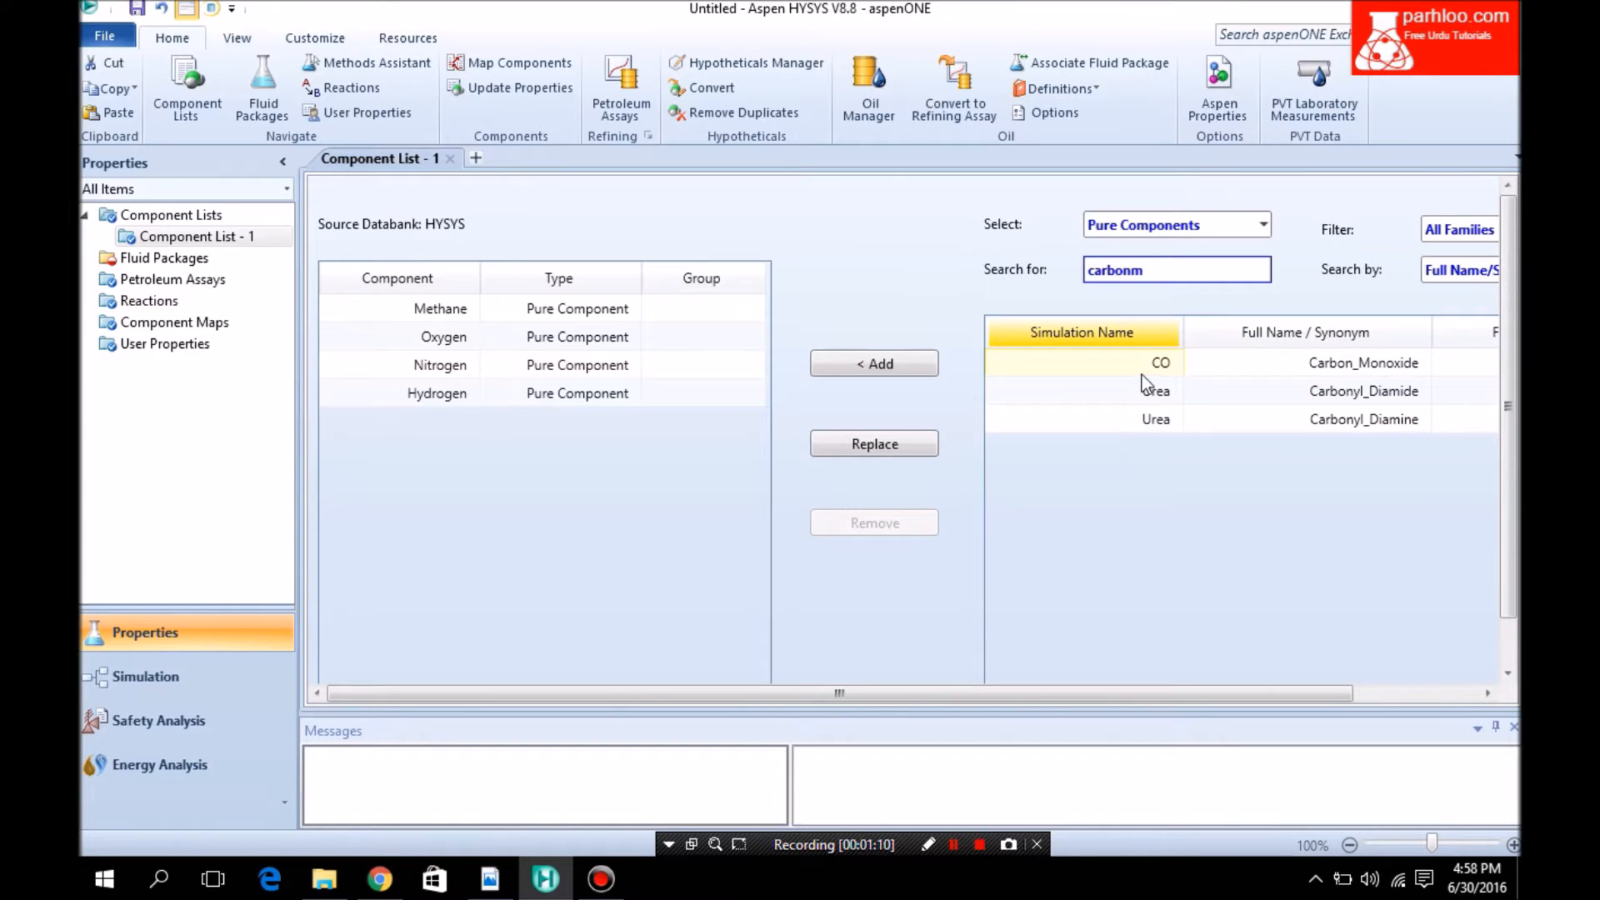
{"action": "double_click", "coordinate": [1146, 365]}
{"action": "left_click", "coordinate": [1160, 268]}
{"action": "key", "text": "BackSpace"}
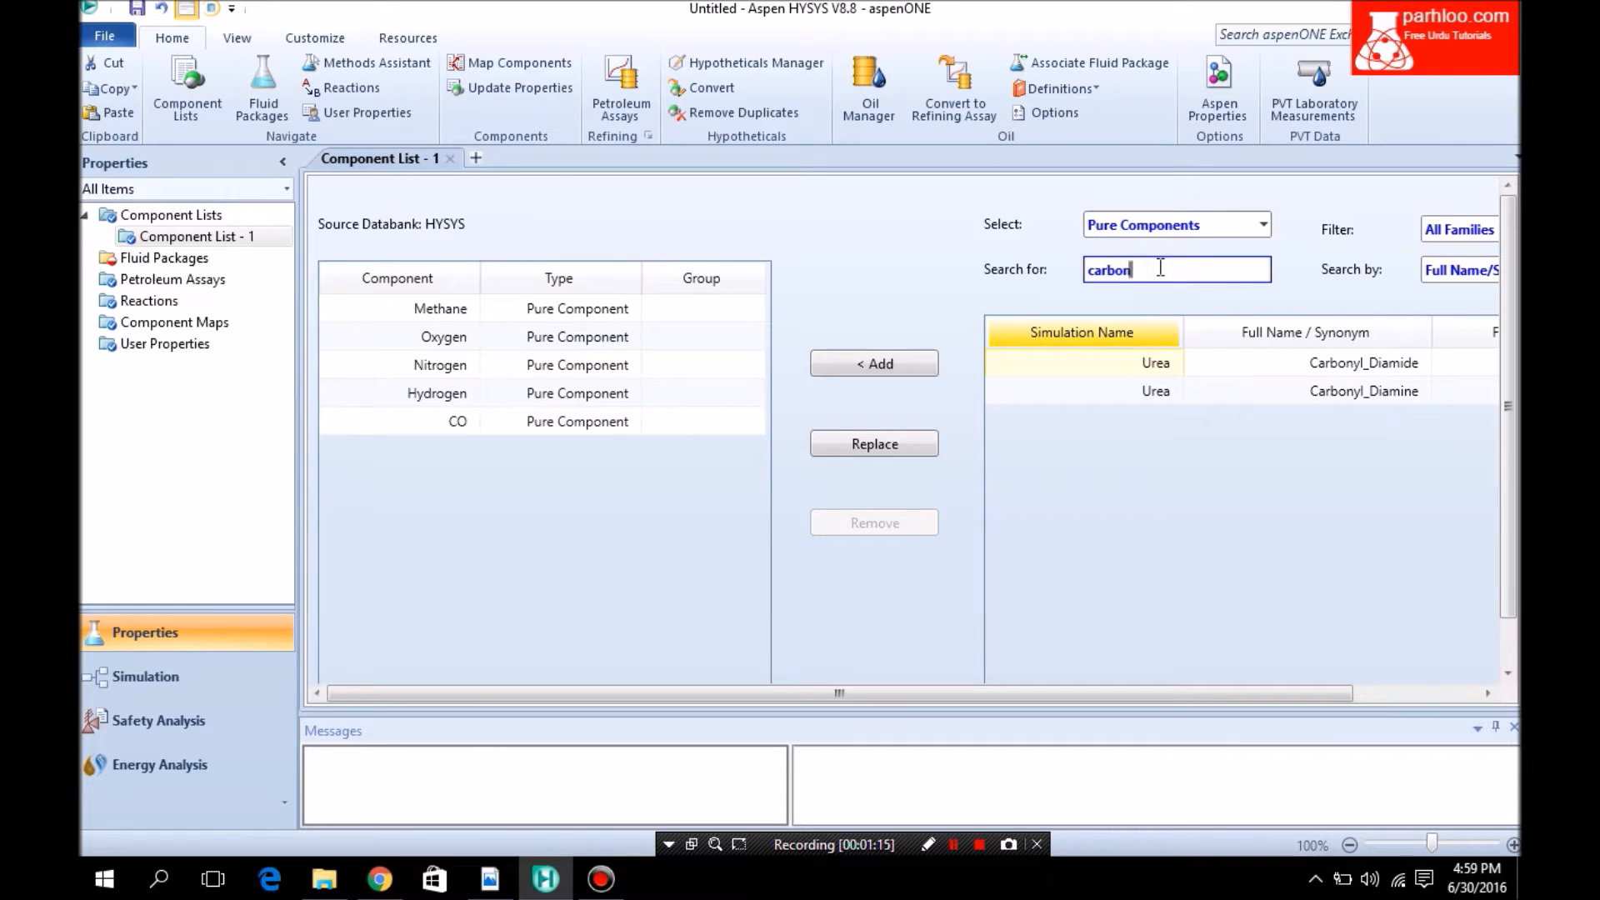
{"action": "type", "text": "dio"}
{"action": "key", "text": "Return"}
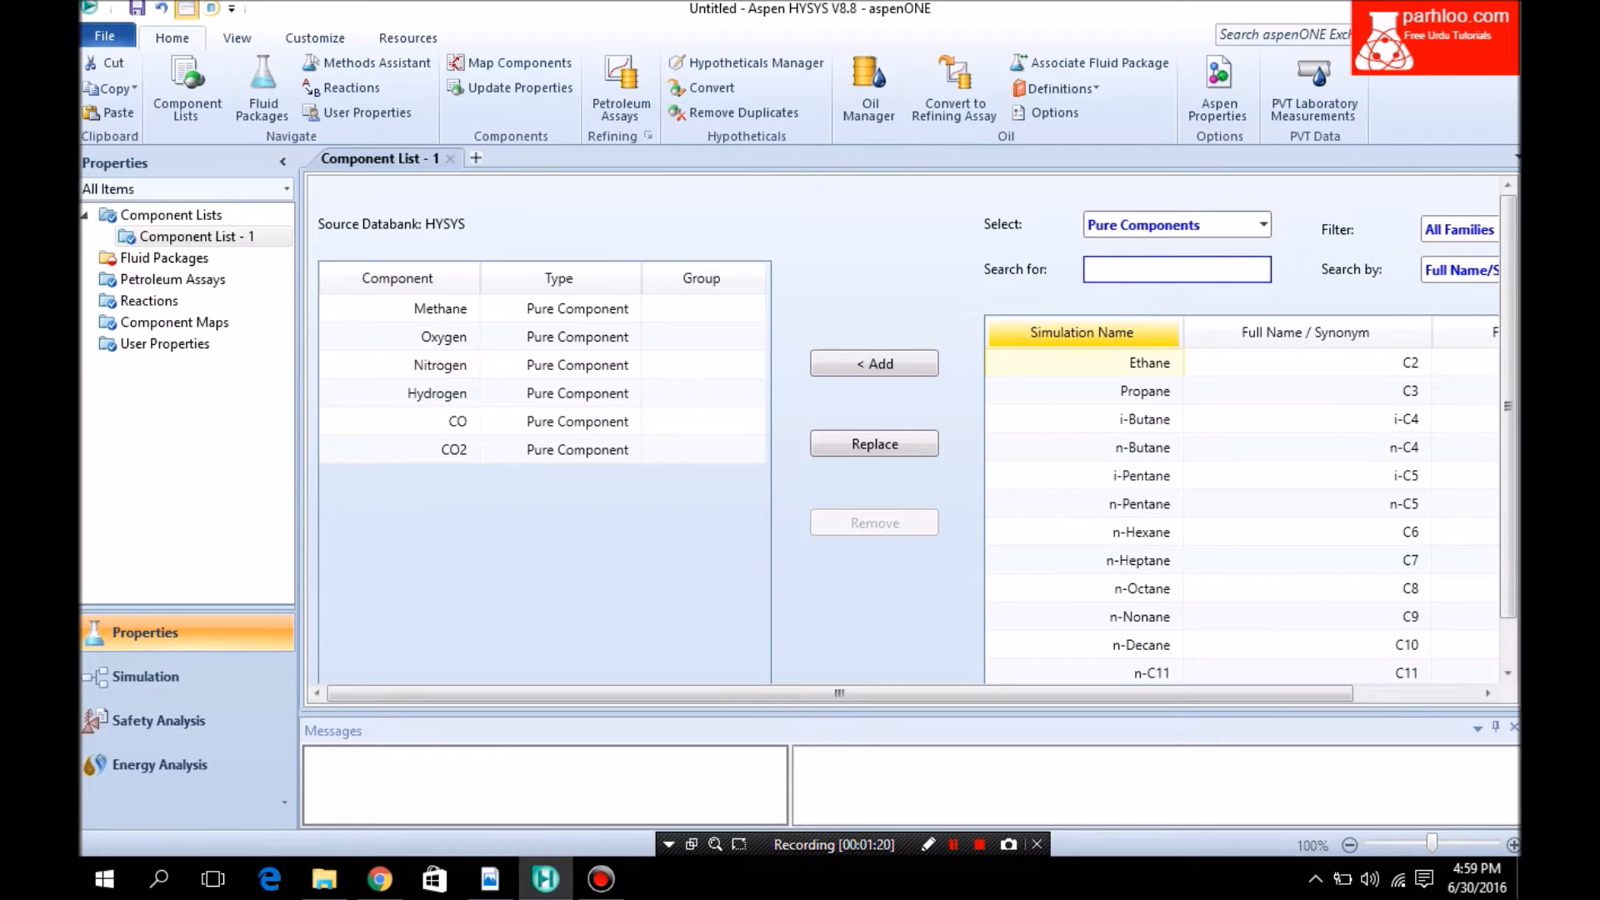
Add a fluid package for Component List - 1 and choose Peng-Robinson as its property package
{"action": "key", "text": "alt"}
{"action": "left_click", "coordinate": [180, 261]}
{"action": "left_click", "coordinate": [372, 627]}
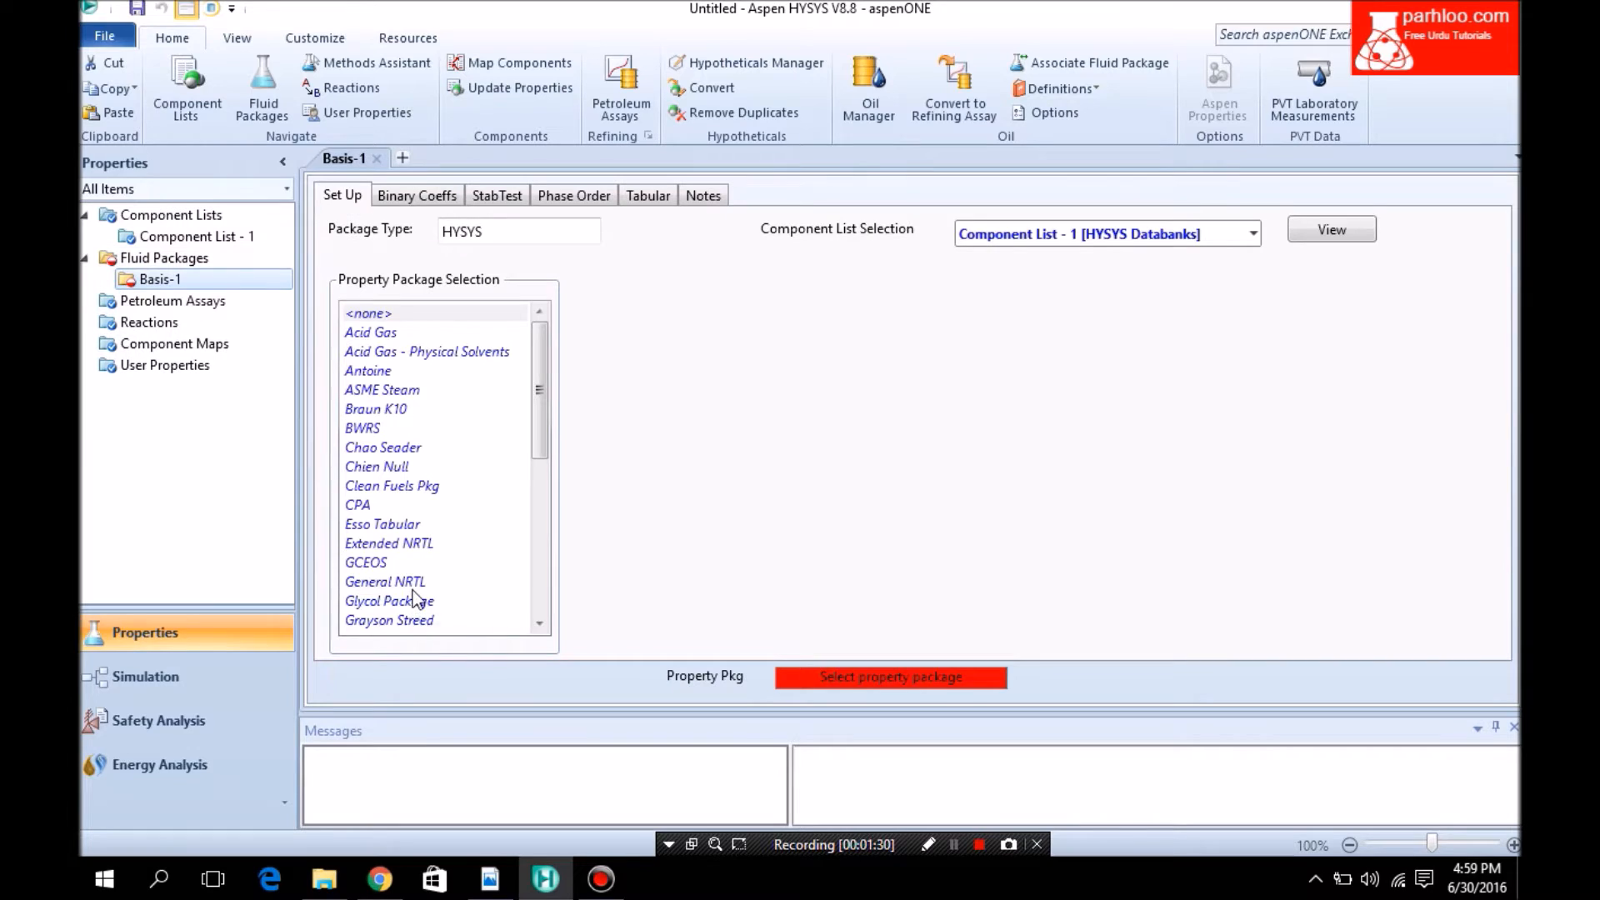
{"action": "scroll", "coordinate": [531, 525], "scroll_direction": "down", "scroll_amount": 3}
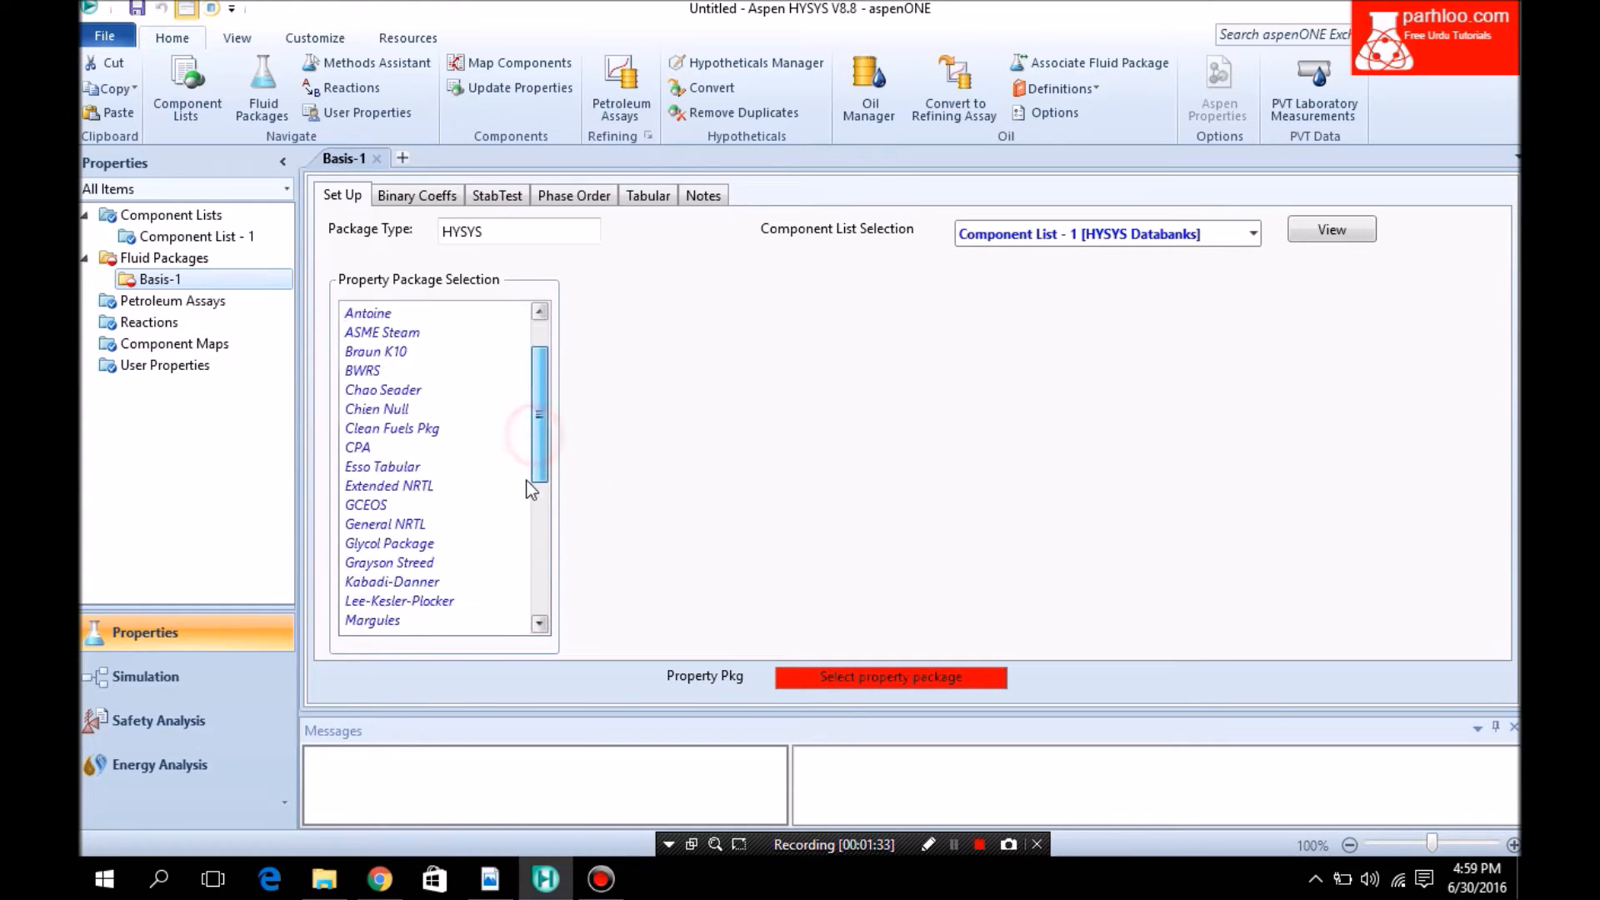
{"action": "scroll", "coordinate": [531, 530], "scroll_direction": "down", "scroll_amount": 1}
{"action": "left_click", "coordinate": [522, 525]}
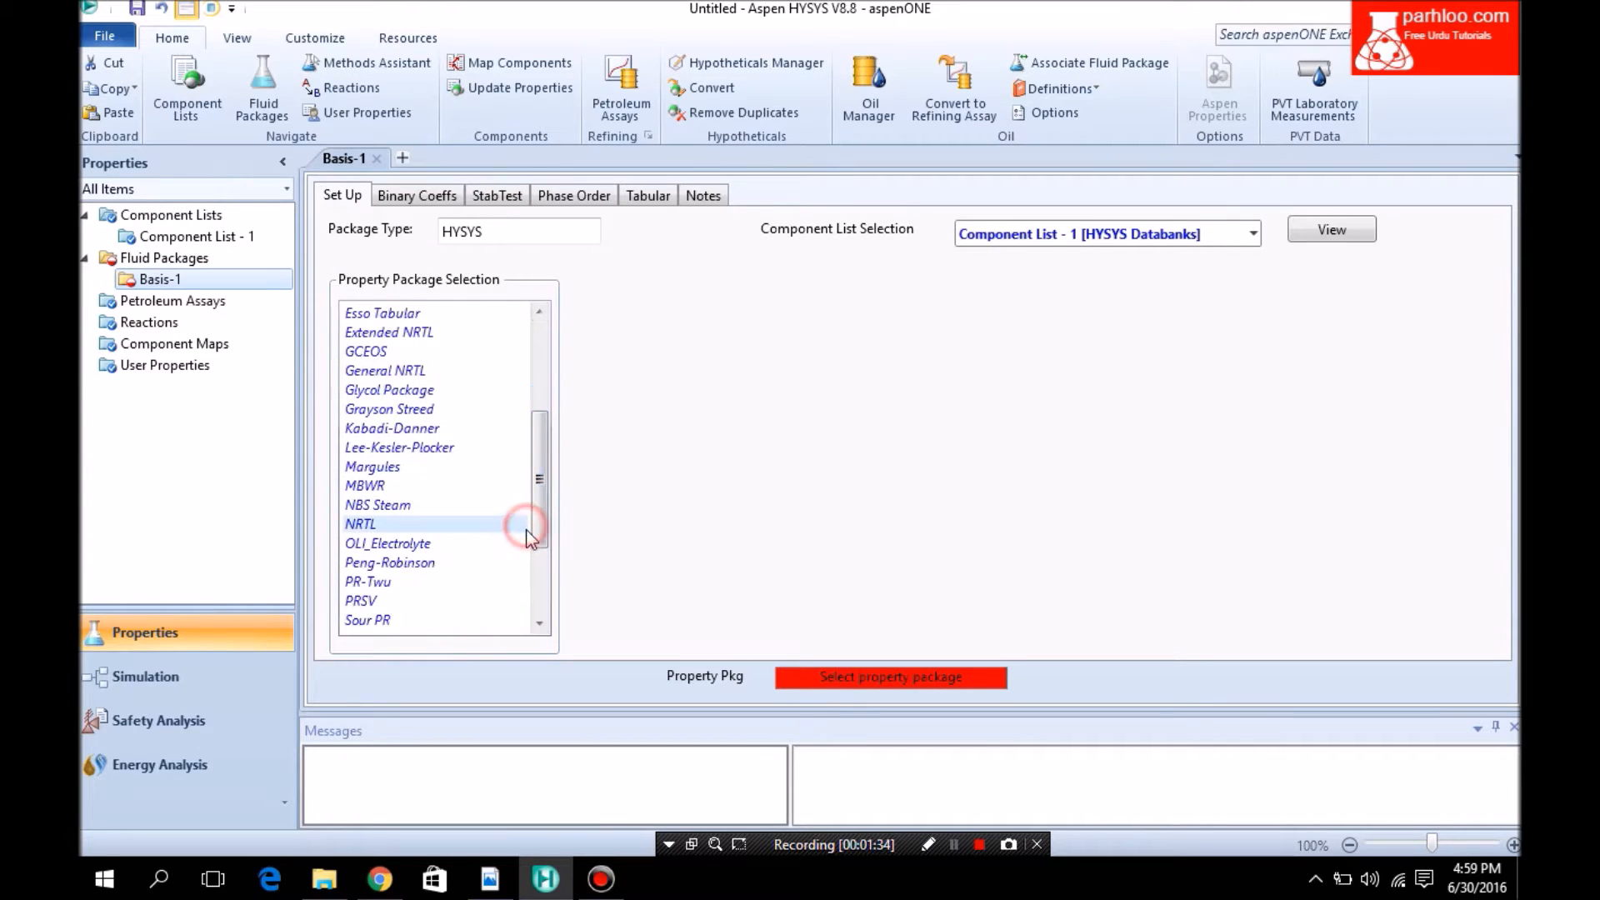
{"action": "left_click", "coordinate": [404, 564]}
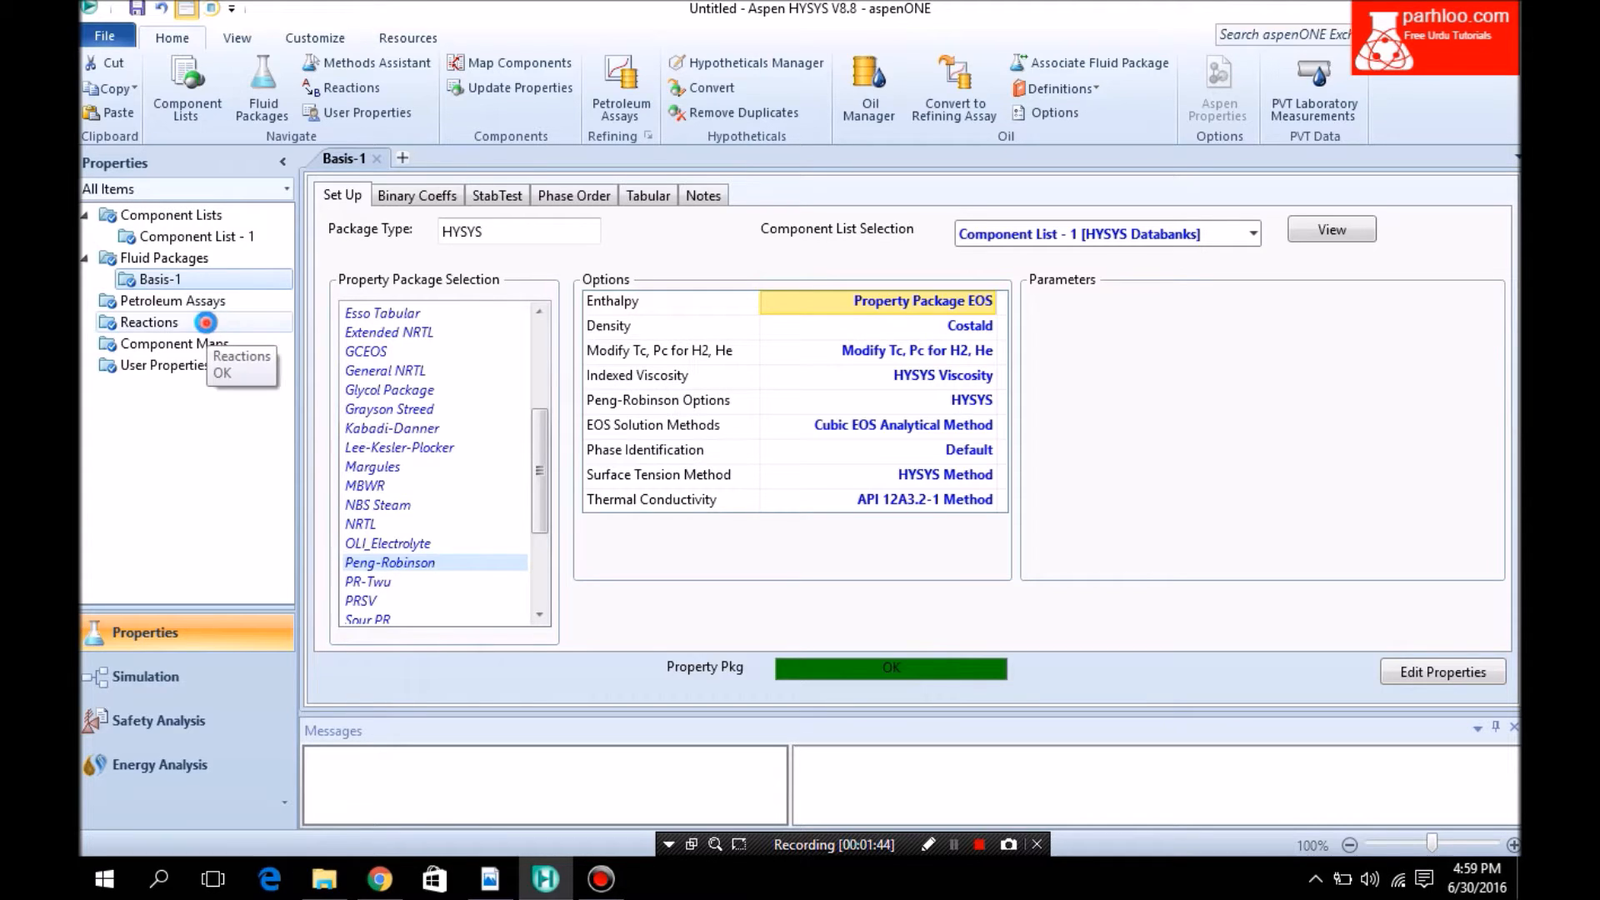
Create a new reaction set and add two Hysys conversion reactions to it
{"action": "left_click", "coordinate": [206, 326]}
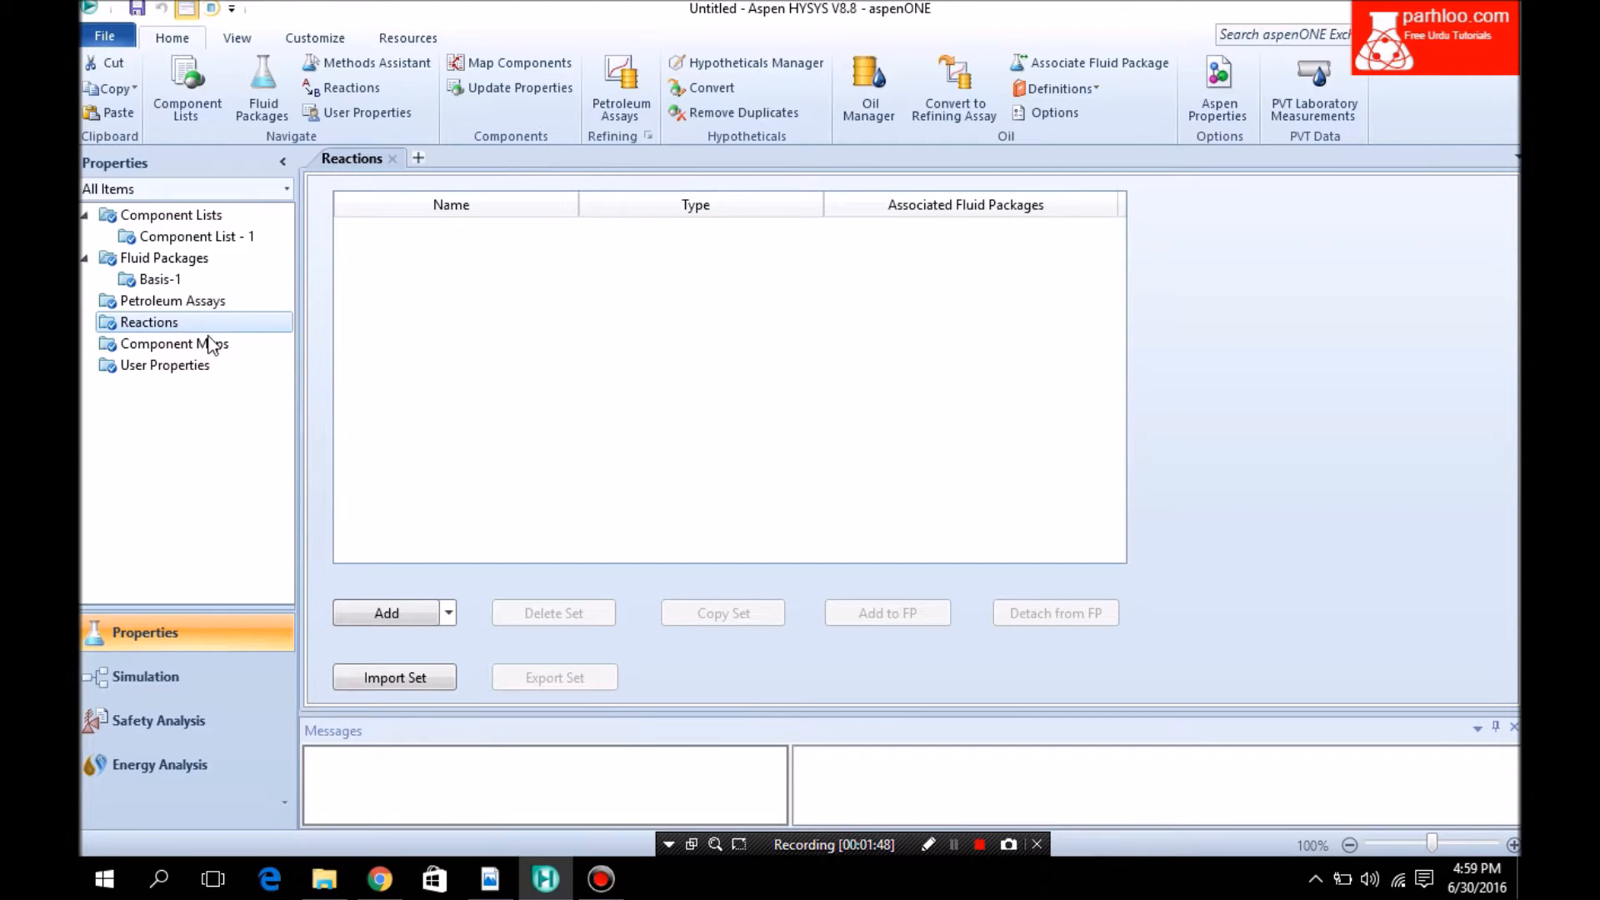
{"action": "left_click", "coordinate": [379, 615]}
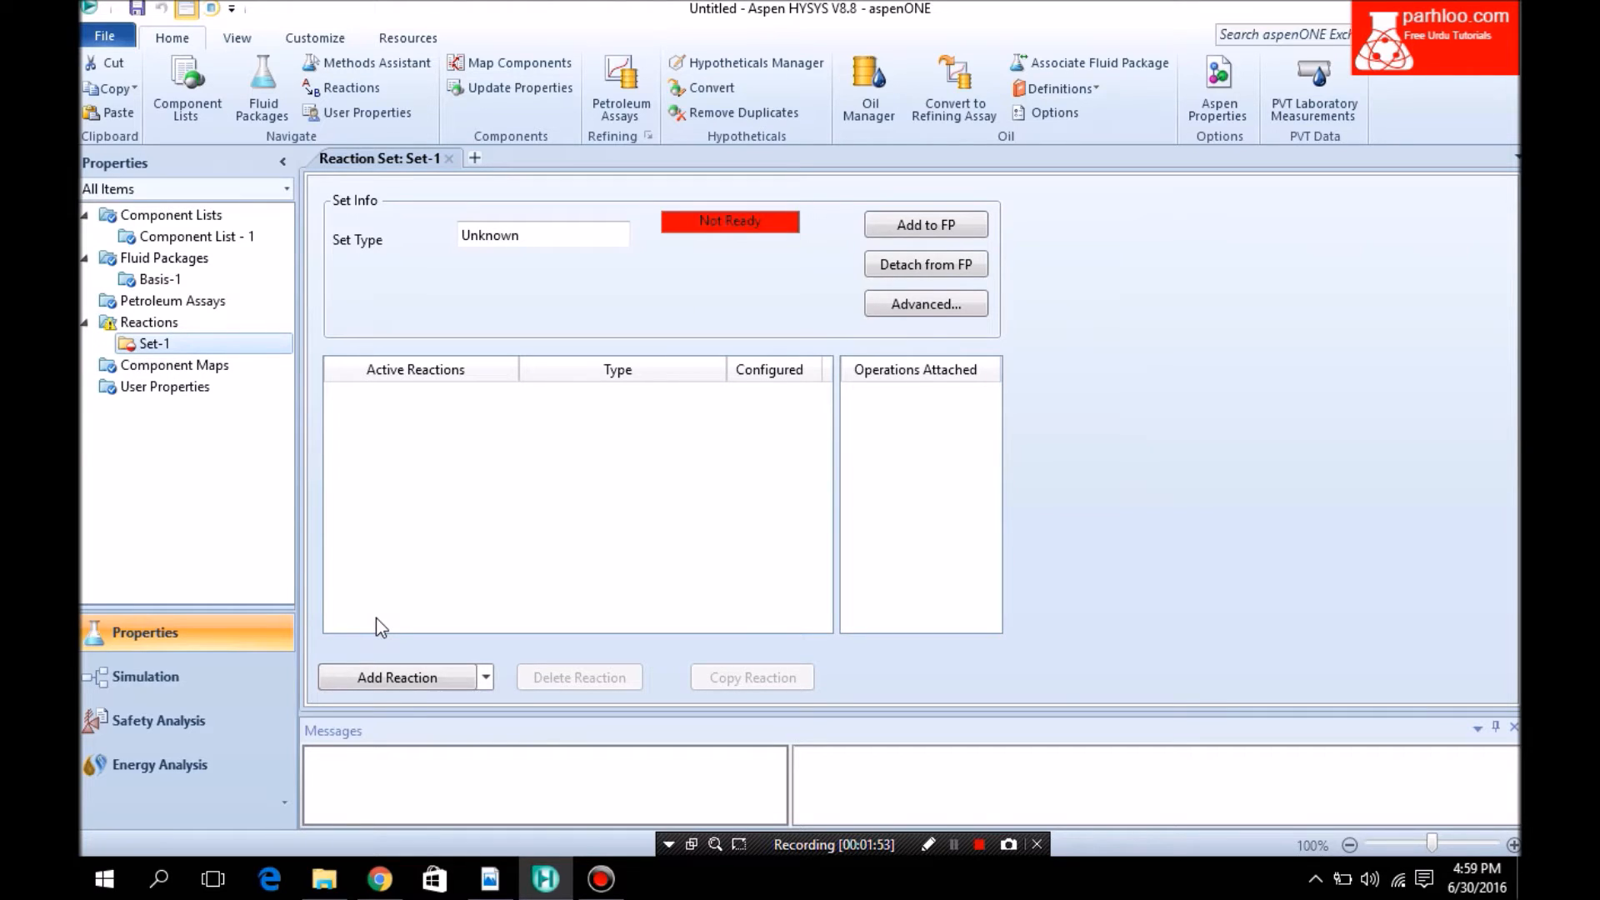
{"action": "left_click", "coordinate": [405, 688]}
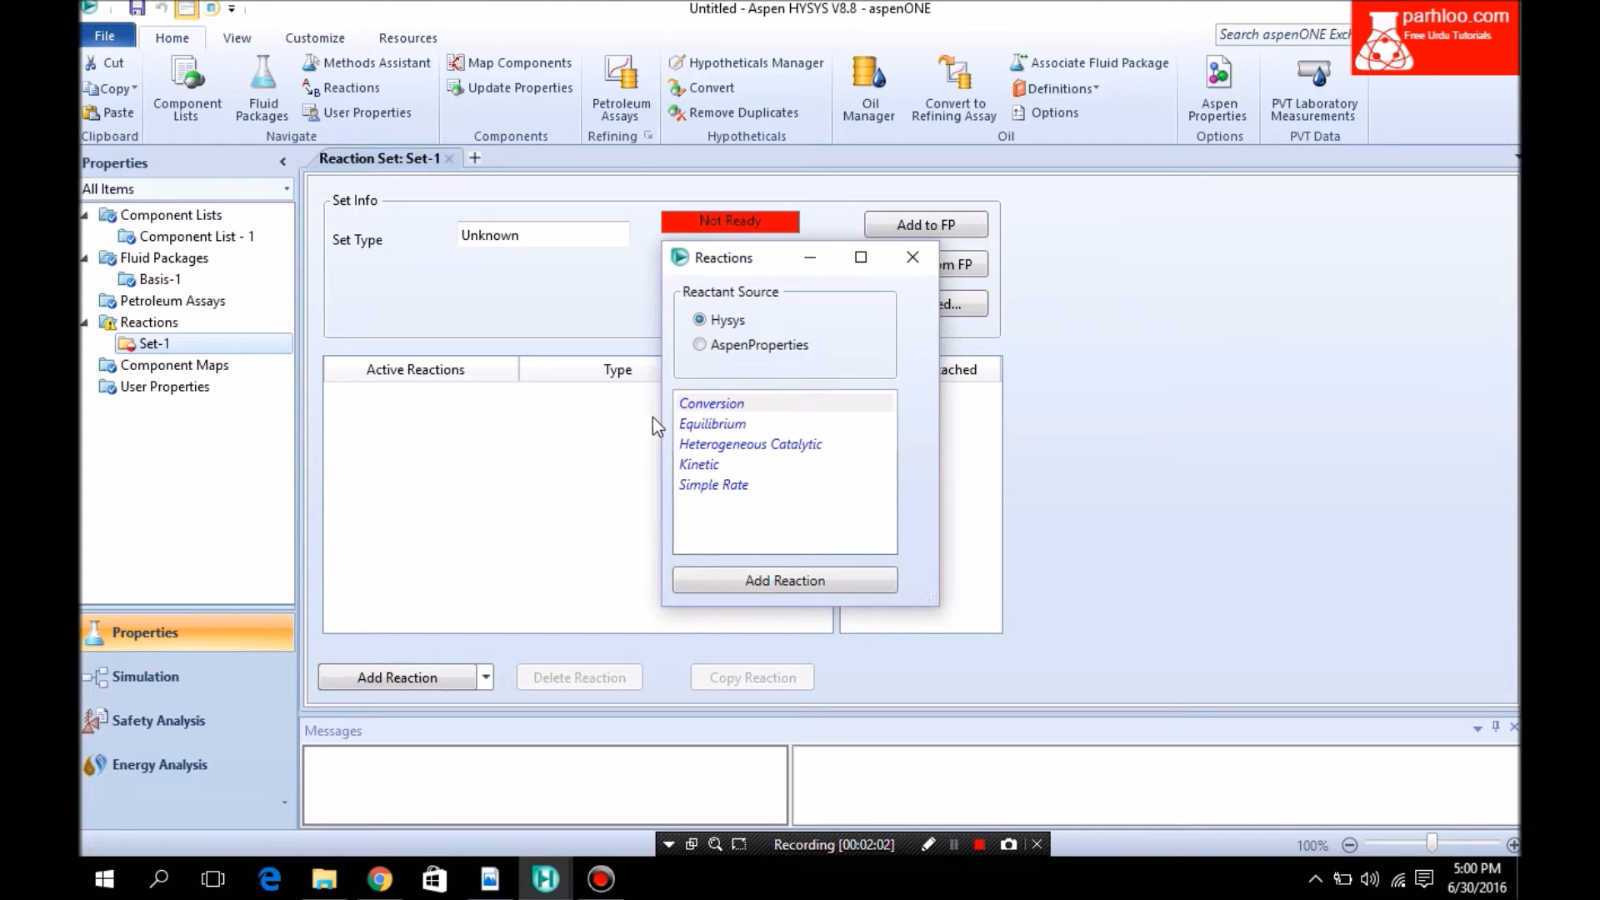
{"action": "double_click", "coordinate": [711, 404]}
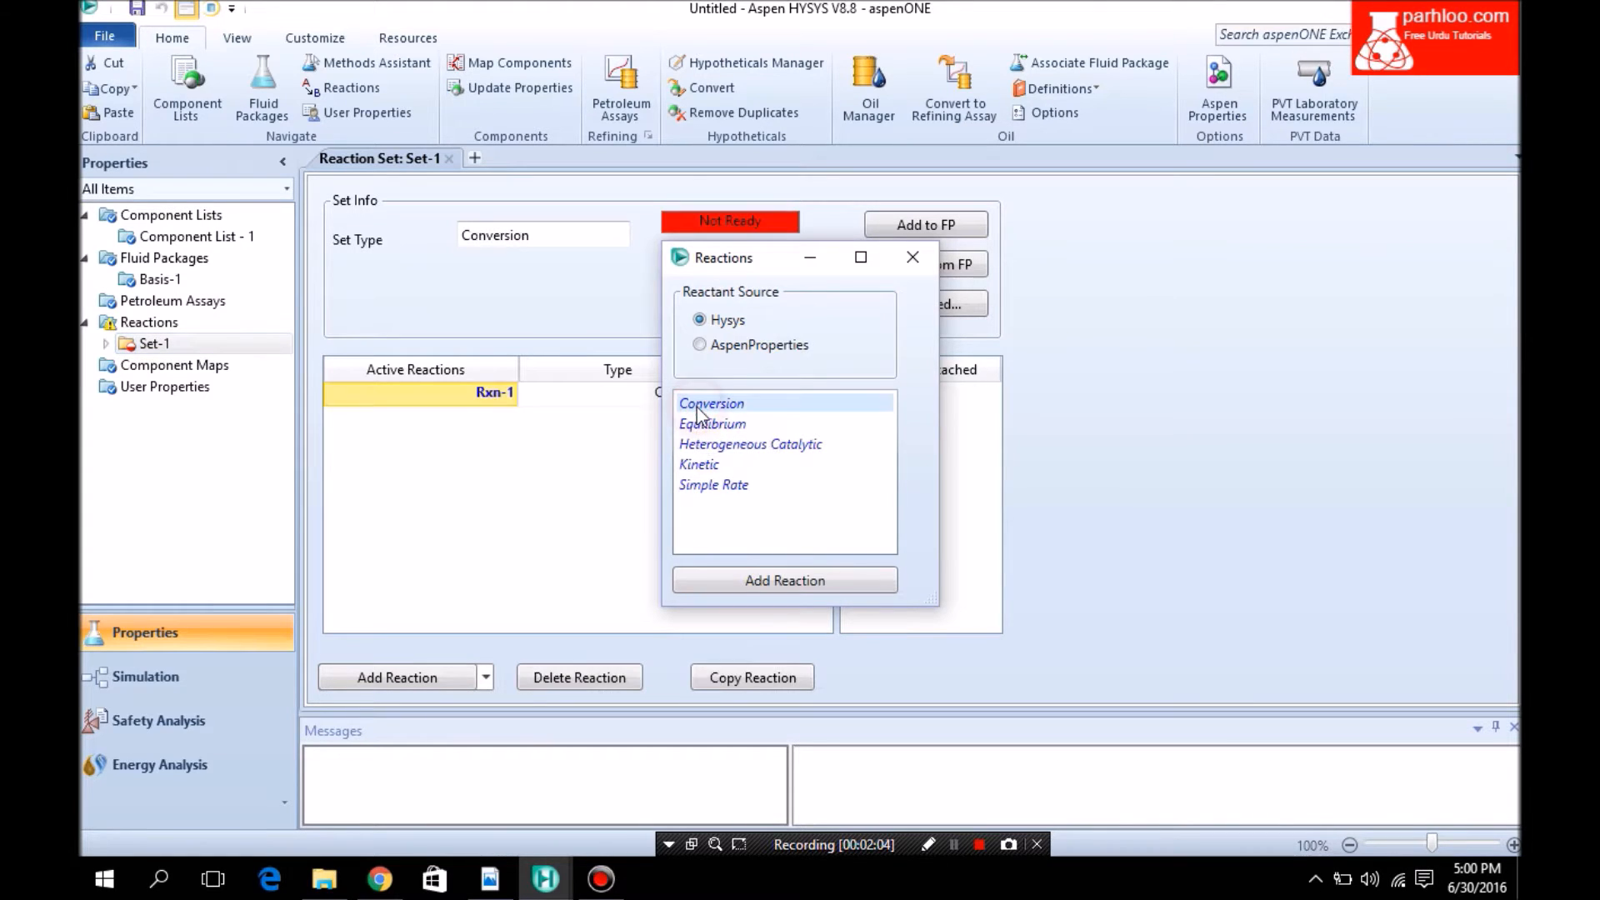
{"action": "double_click", "coordinate": [697, 407]}
{"action": "left_click", "coordinate": [912, 258]}
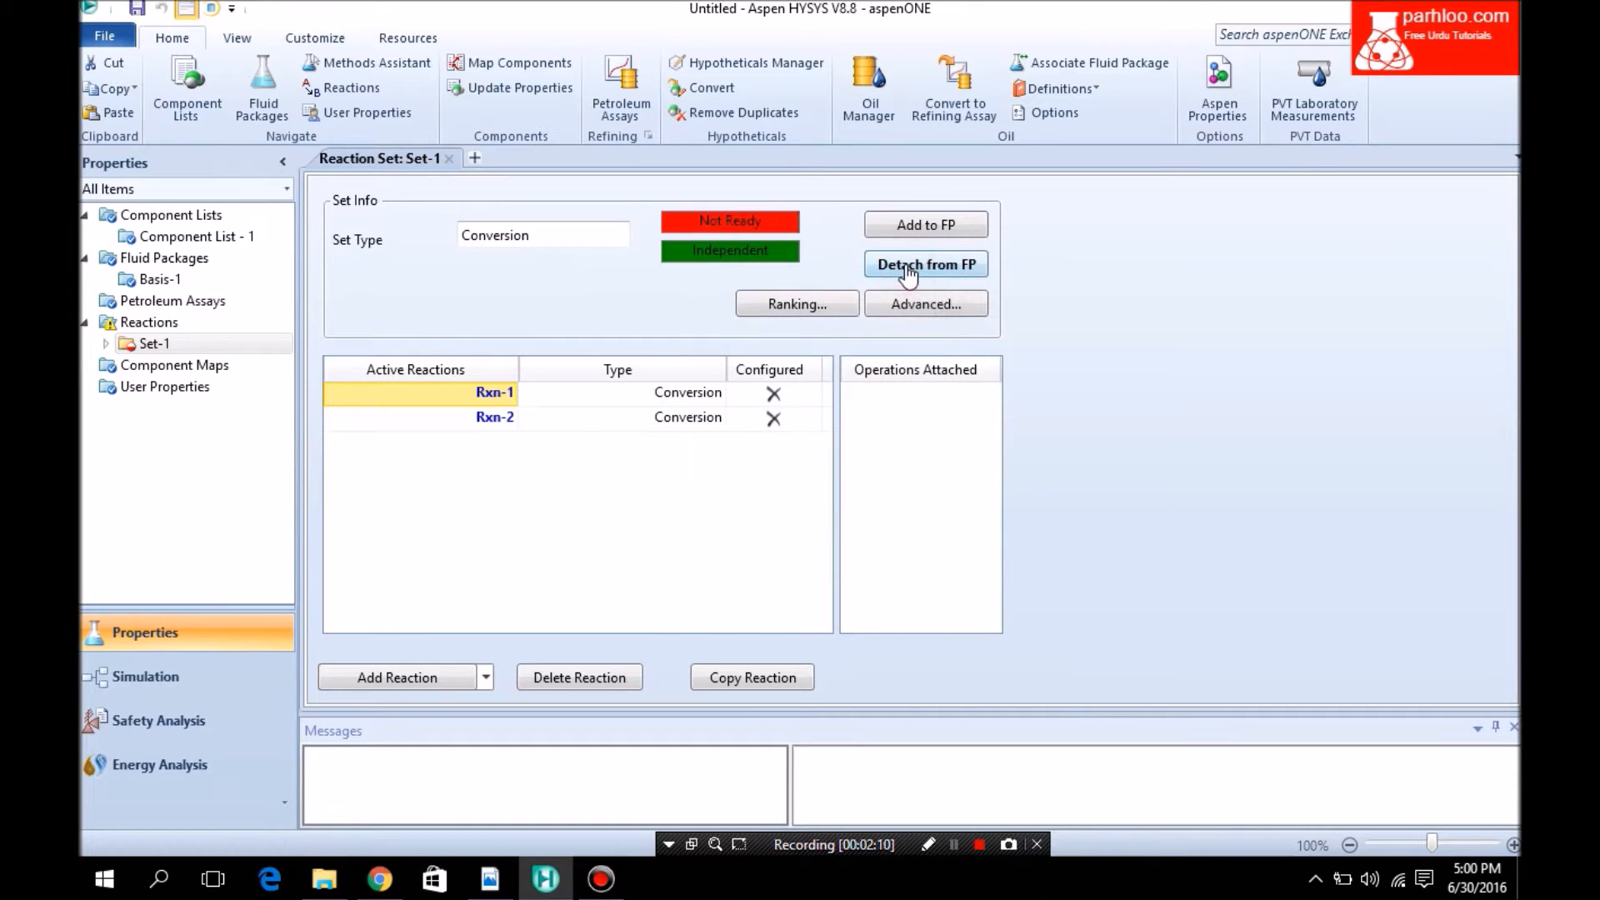
Add Methane, Oxygen, Hydrogen and CO as the stoichiometry components of conversion reaction Rxn-1
{"action": "double_click", "coordinate": [433, 390]}
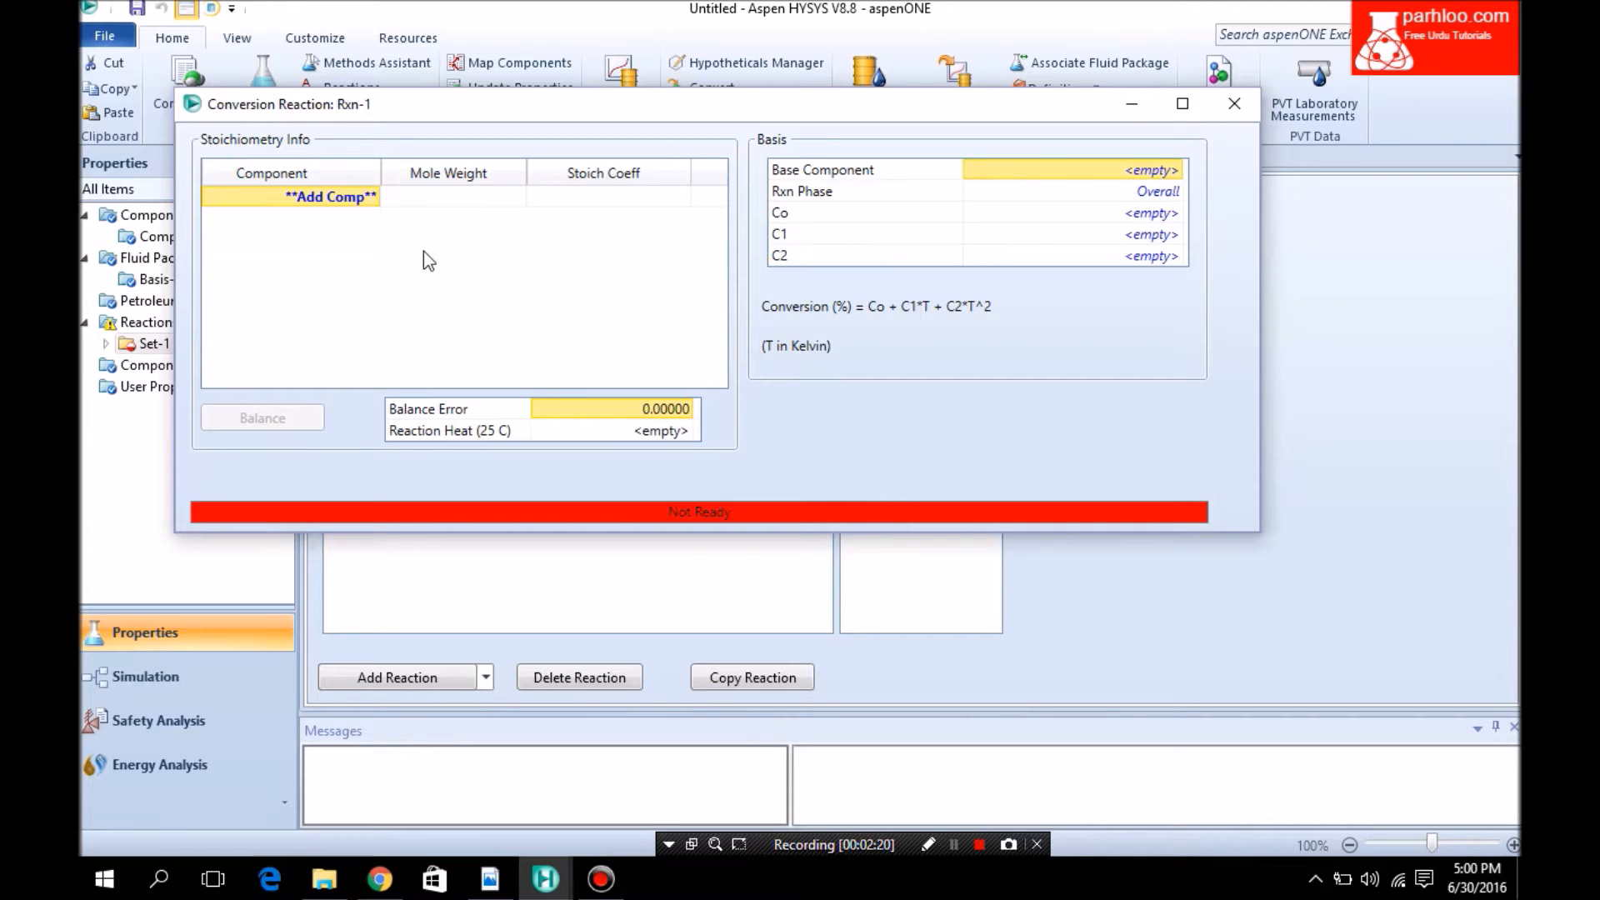
{"action": "left_click", "coordinate": [376, 195]}
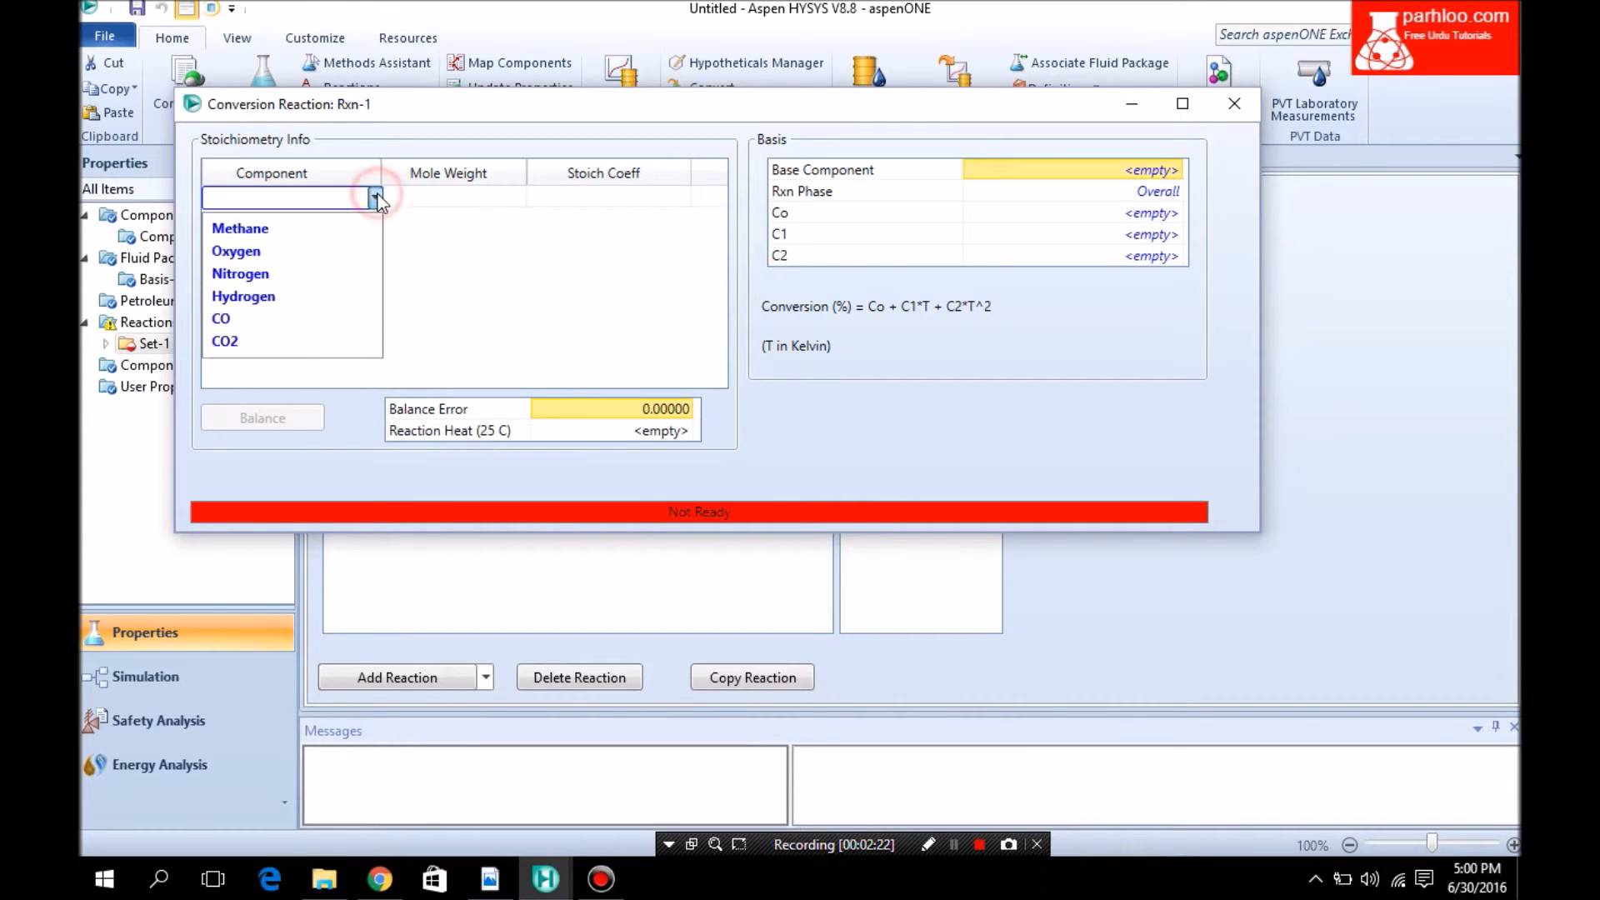
{"action": "left_click", "coordinate": [339, 221]}
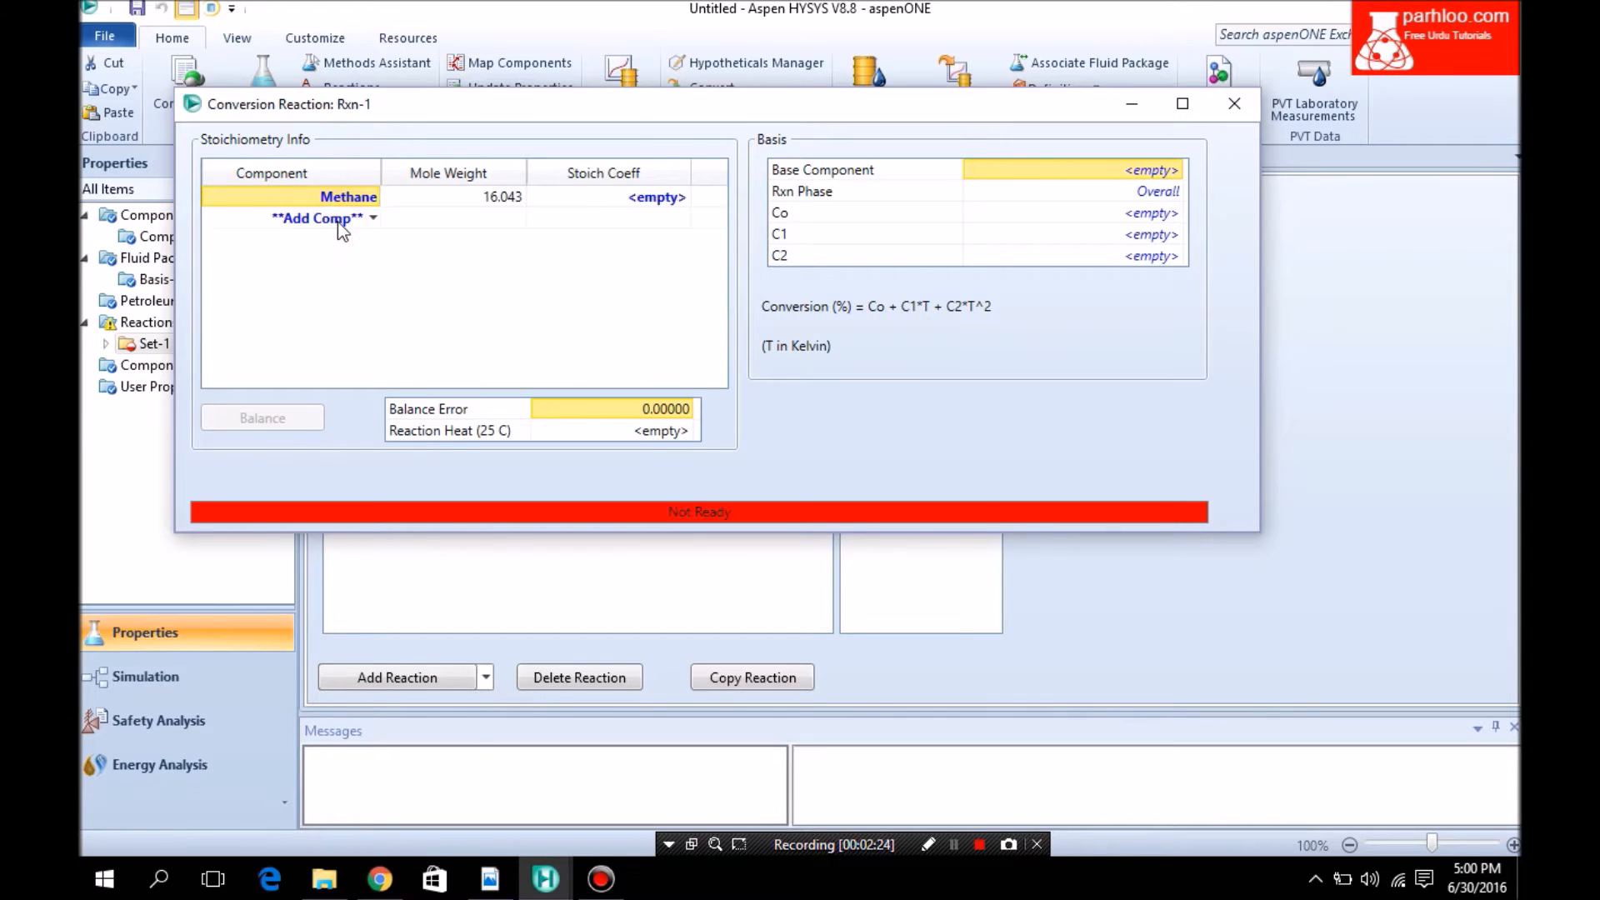
{"action": "left_click", "coordinate": [371, 219]}
{"action": "left_click", "coordinate": [331, 252]}
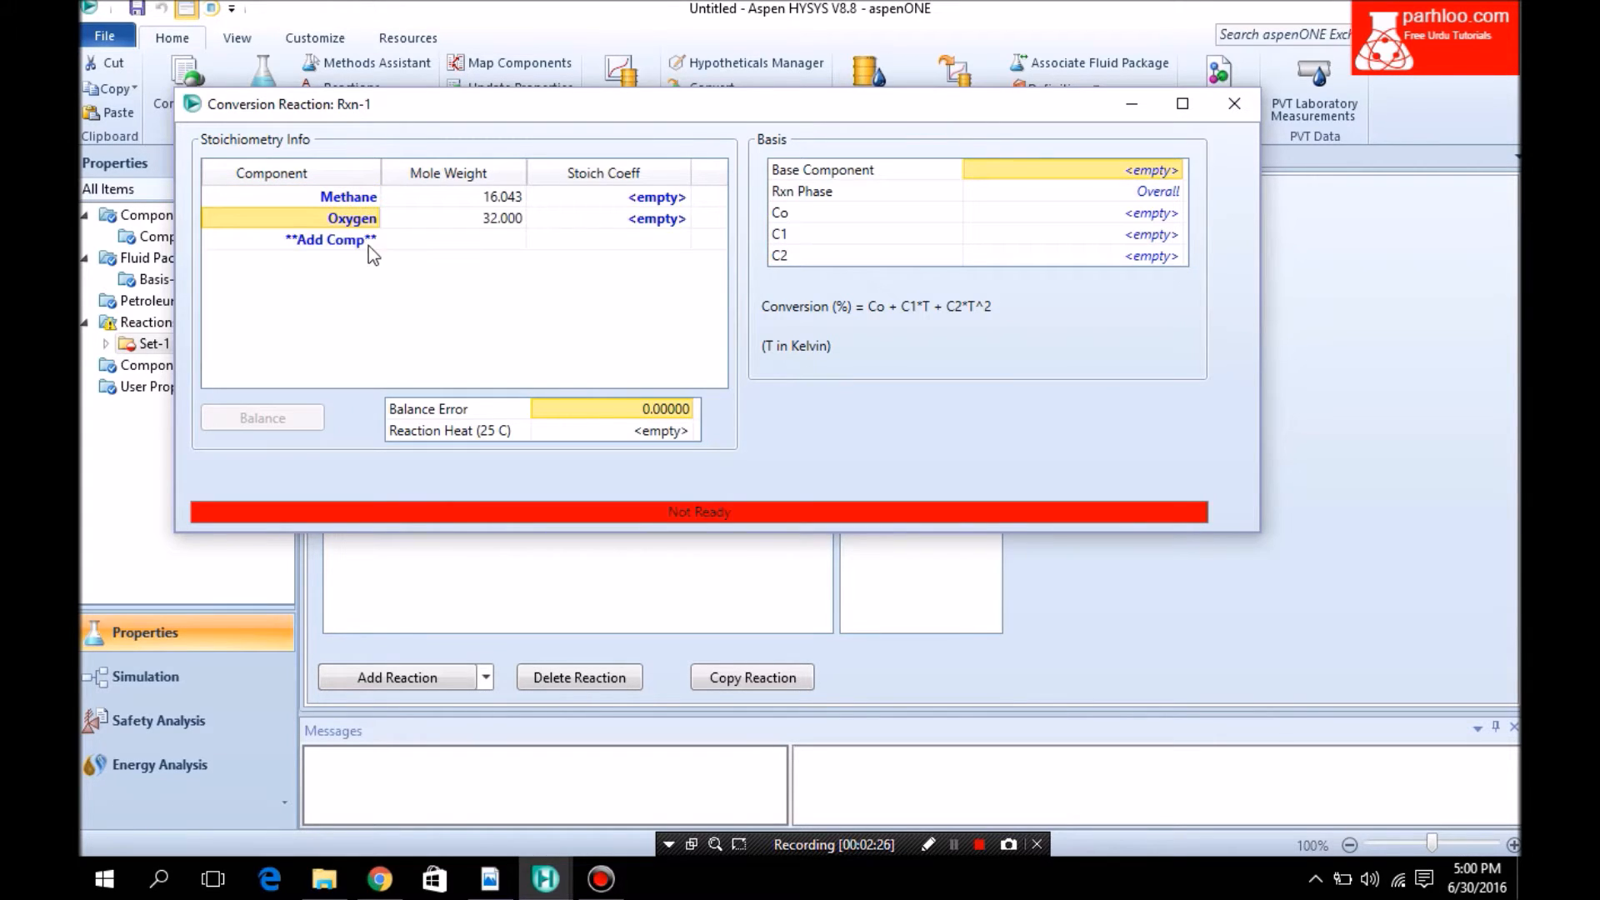
{"action": "left_click", "coordinate": [374, 241]}
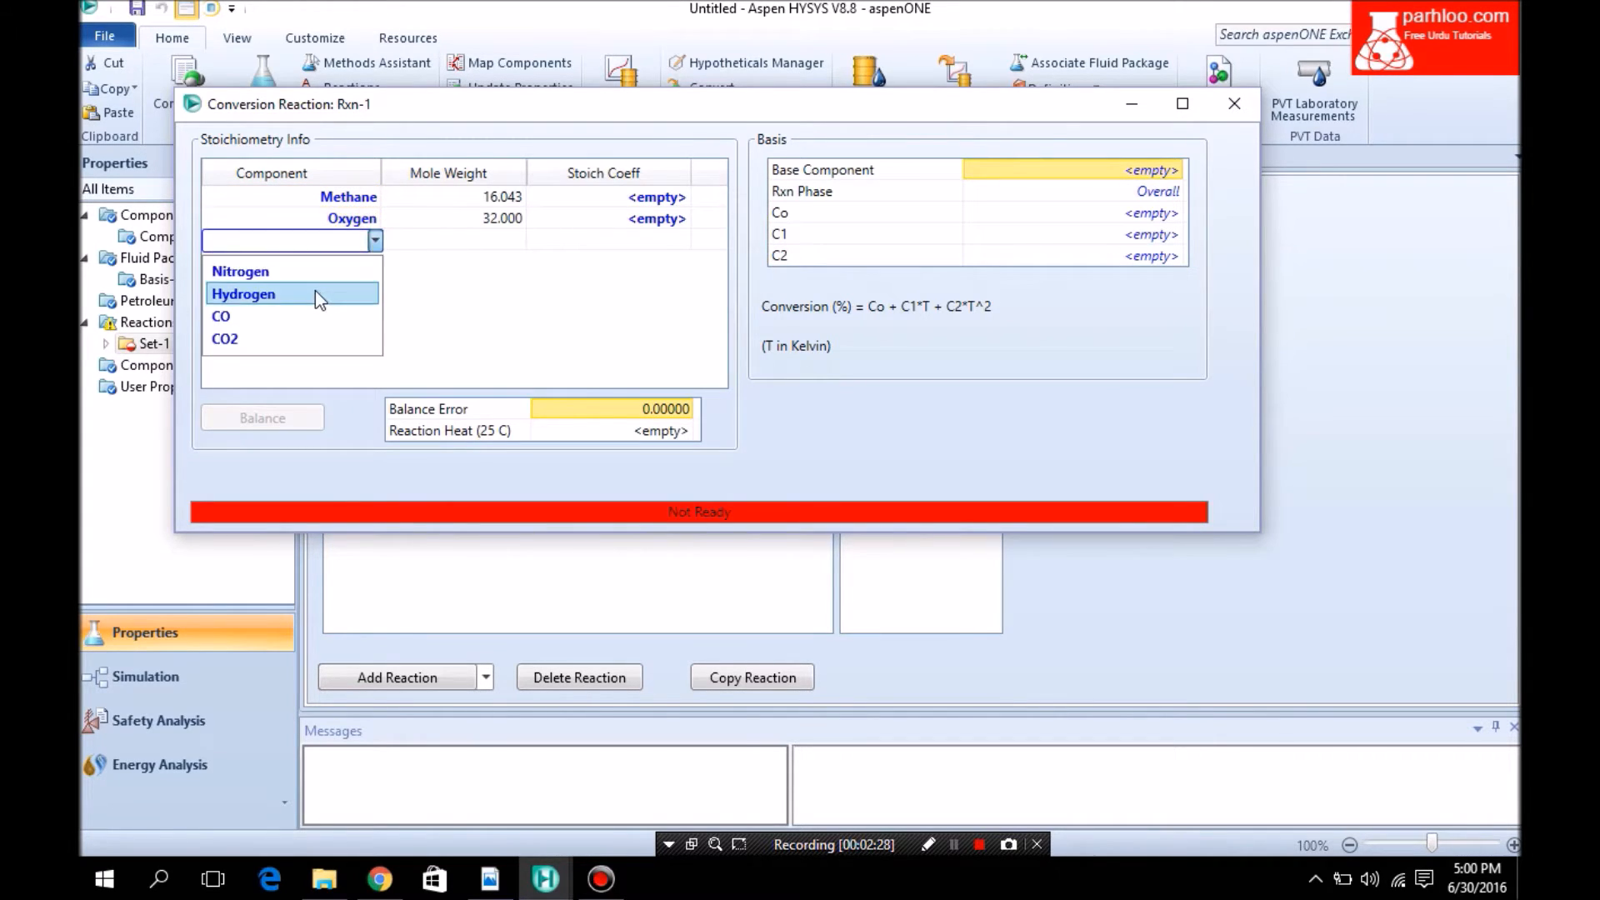
{"action": "left_click", "coordinate": [317, 294]}
{"action": "left_click", "coordinate": [375, 260]}
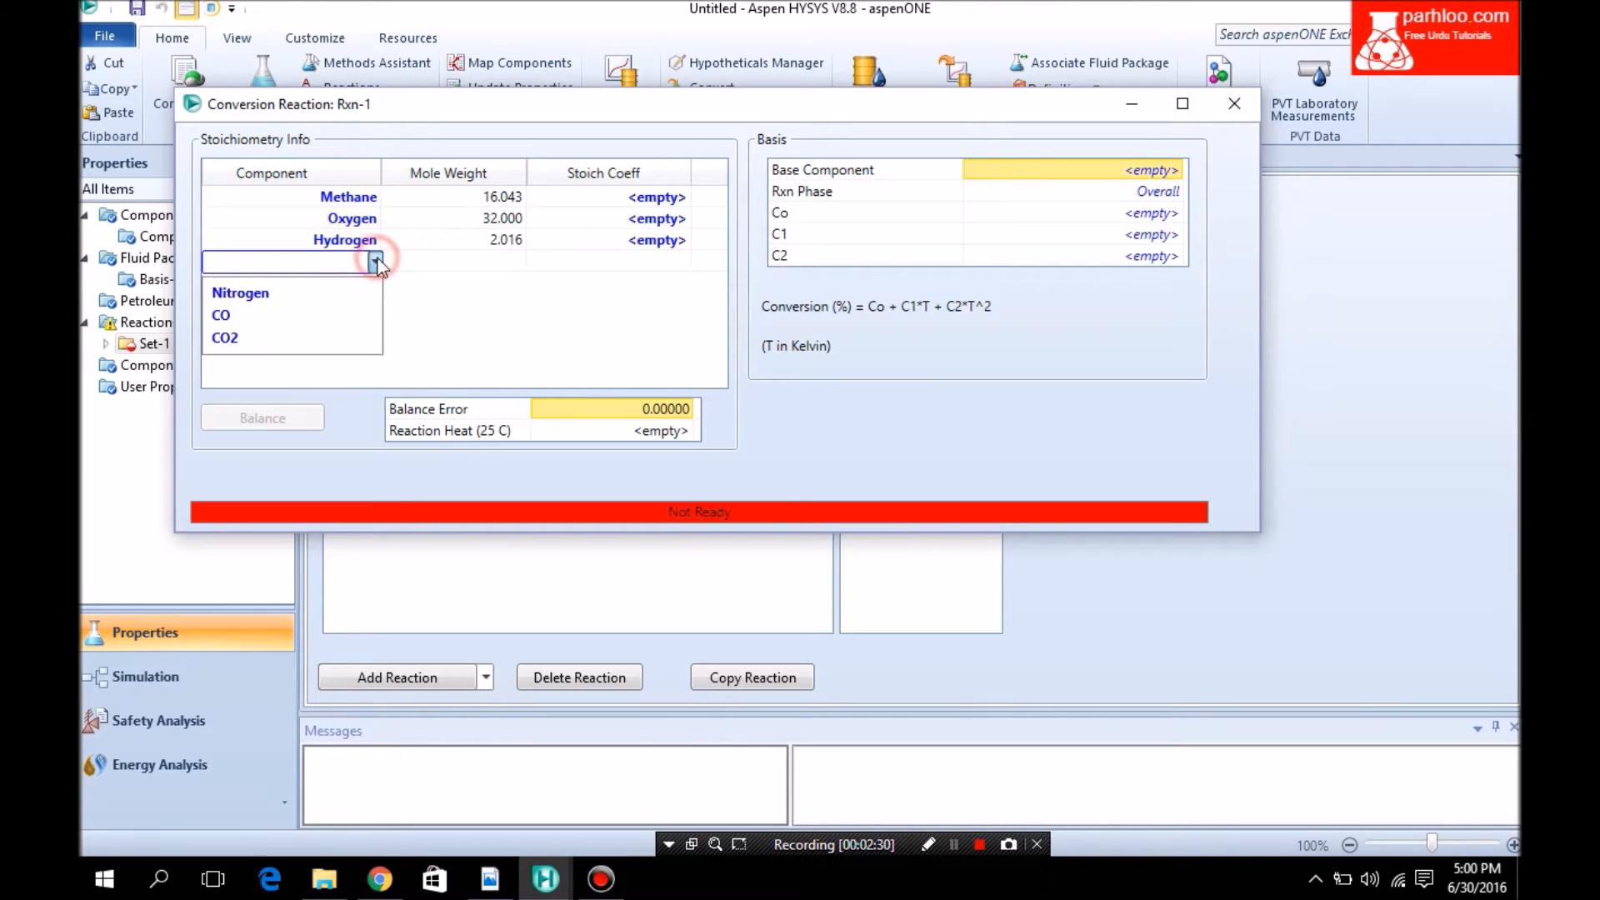
{"action": "left_click", "coordinate": [305, 321]}
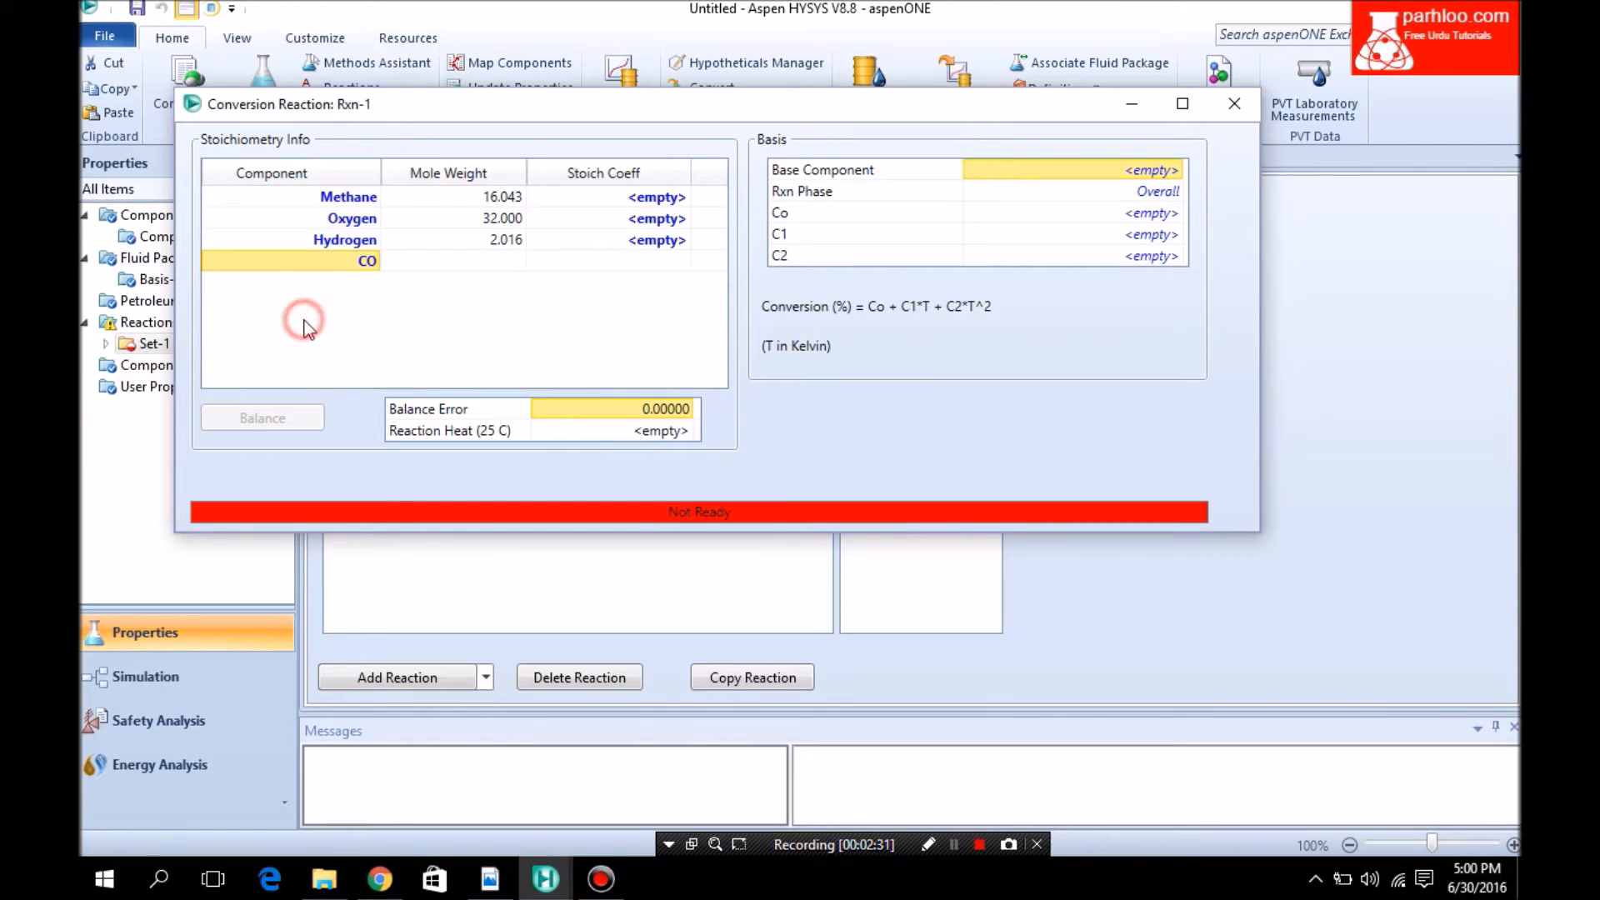
Set the Rxn-1 stoichiometric coefficients to -1 for Methane, -0.5 for Oxygen, 2 for Hydrogen and 1 for CO
{"action": "left_click", "coordinate": [606, 200]}
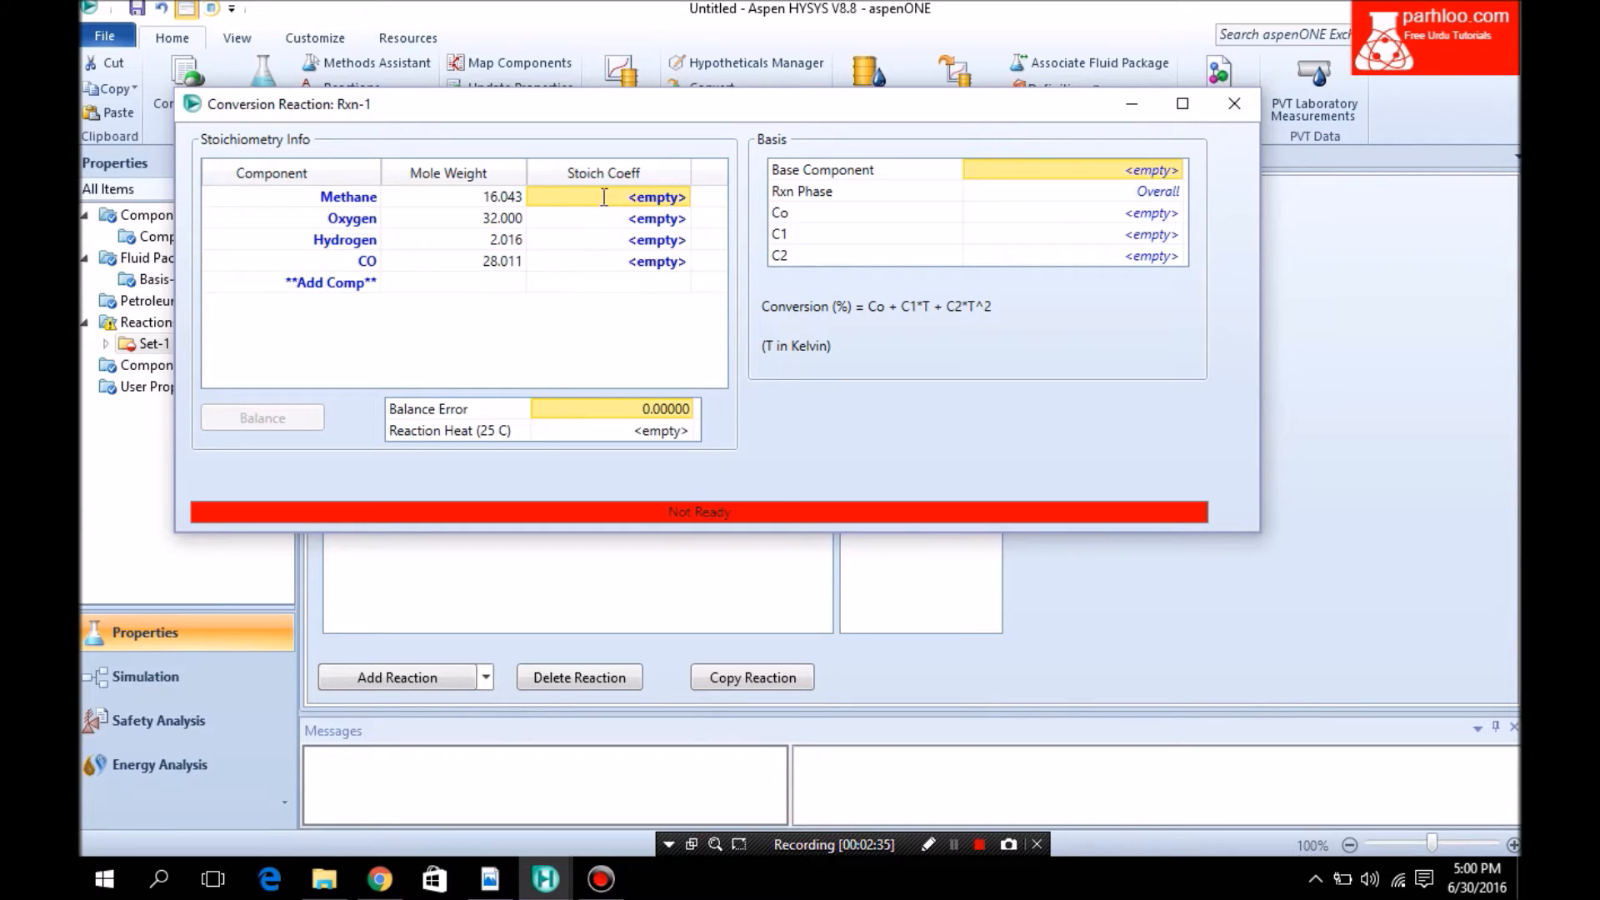
{"action": "type", "text": "-1"}
{"action": "key", "text": "Return"}
{"action": "type", "text": "-0.5"}
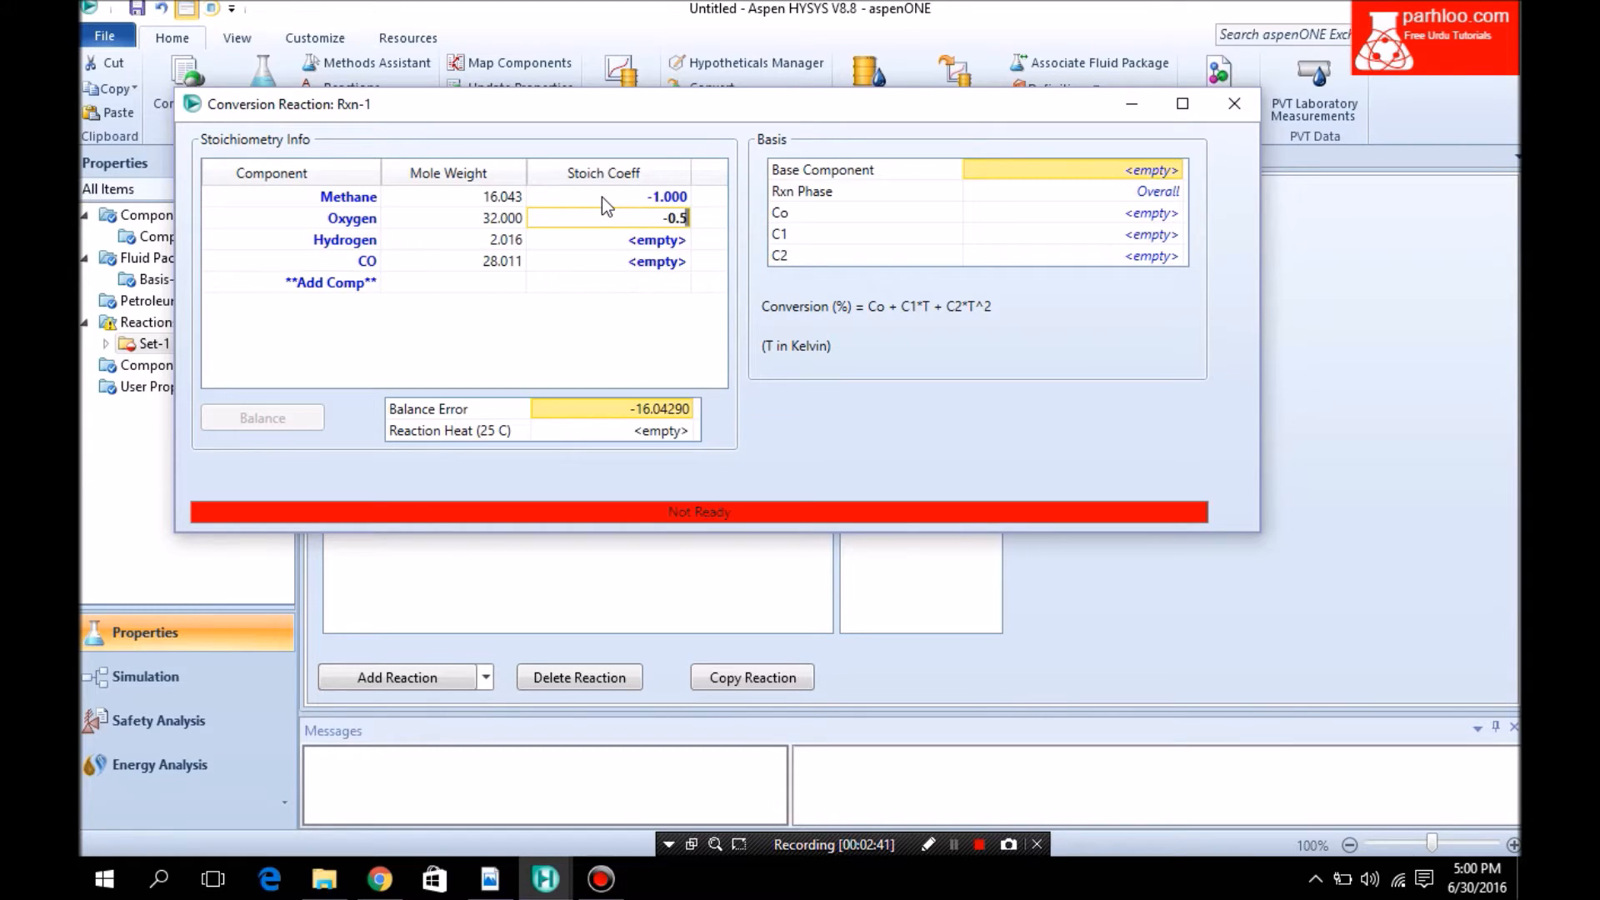
{"action": "key", "text": "Return"}
{"action": "type", "text": "2"}
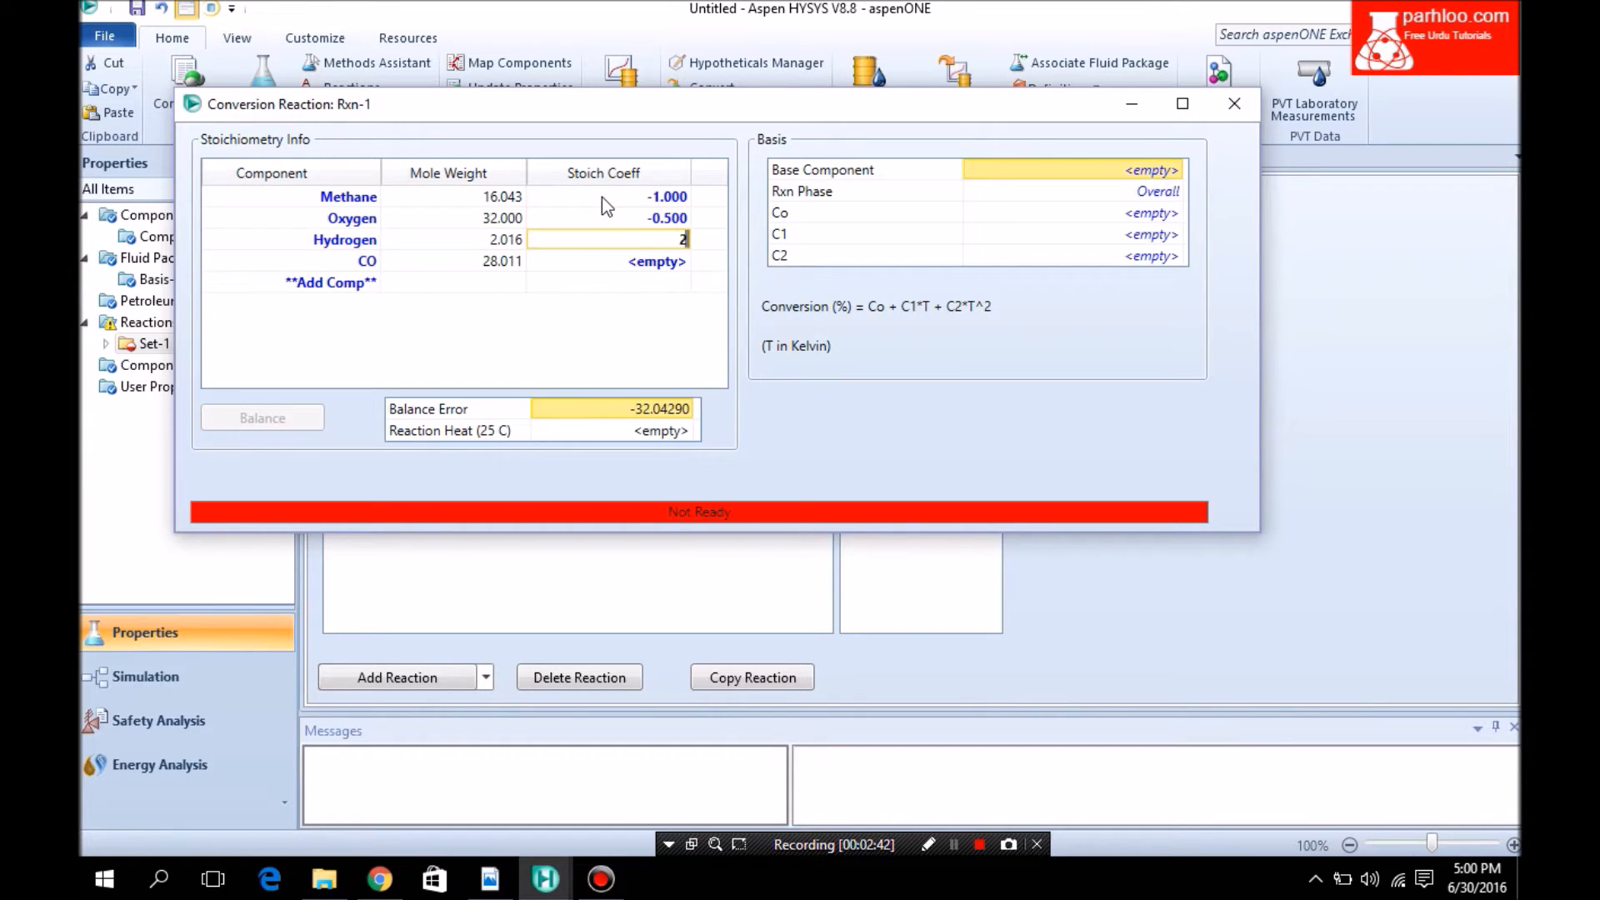
{"action": "key", "text": "Return"}
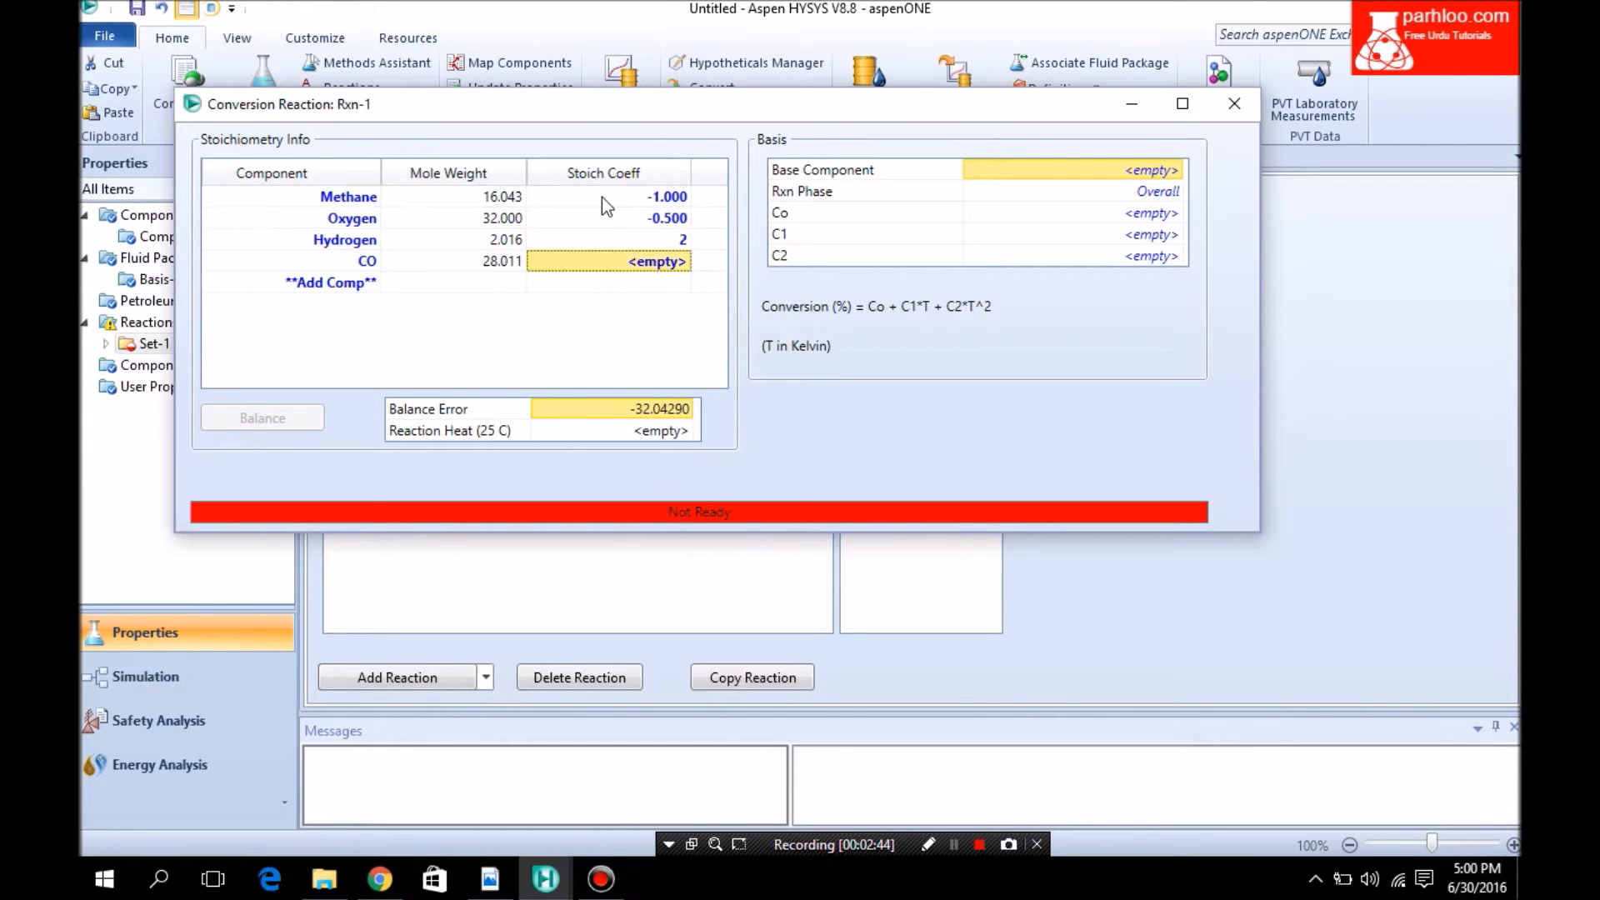
{"action": "type", "text": "1"}
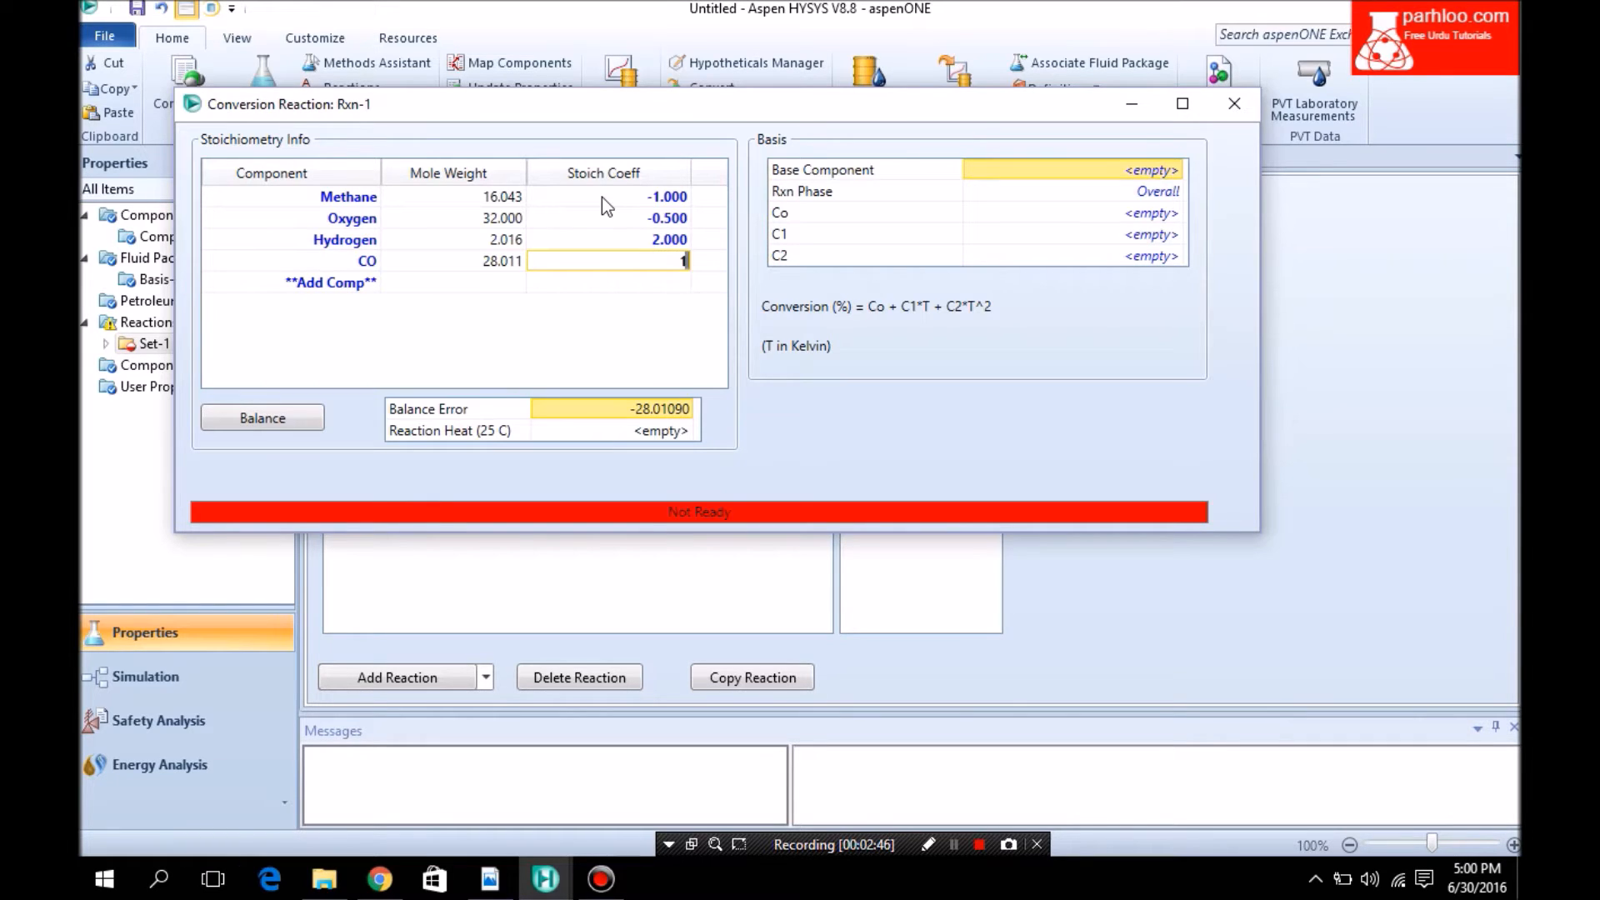
{"action": "key", "text": "Return"}
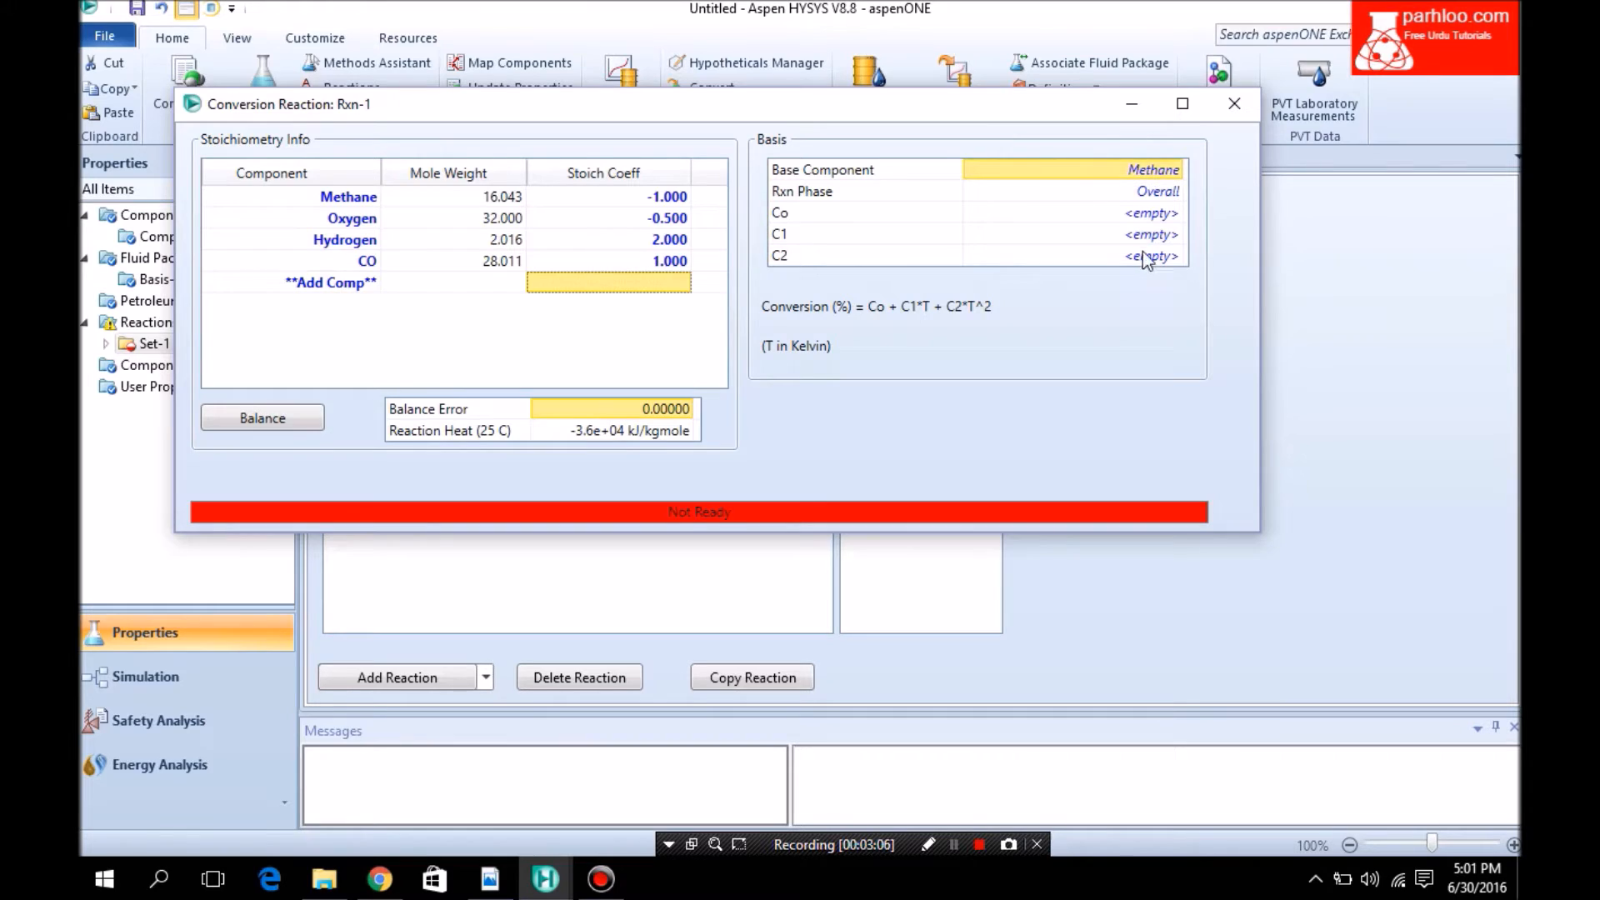
Set the Co conversion parameter of Rxn-1 to 60 and close the reaction's window
{"action": "left_click", "coordinate": [1098, 214]}
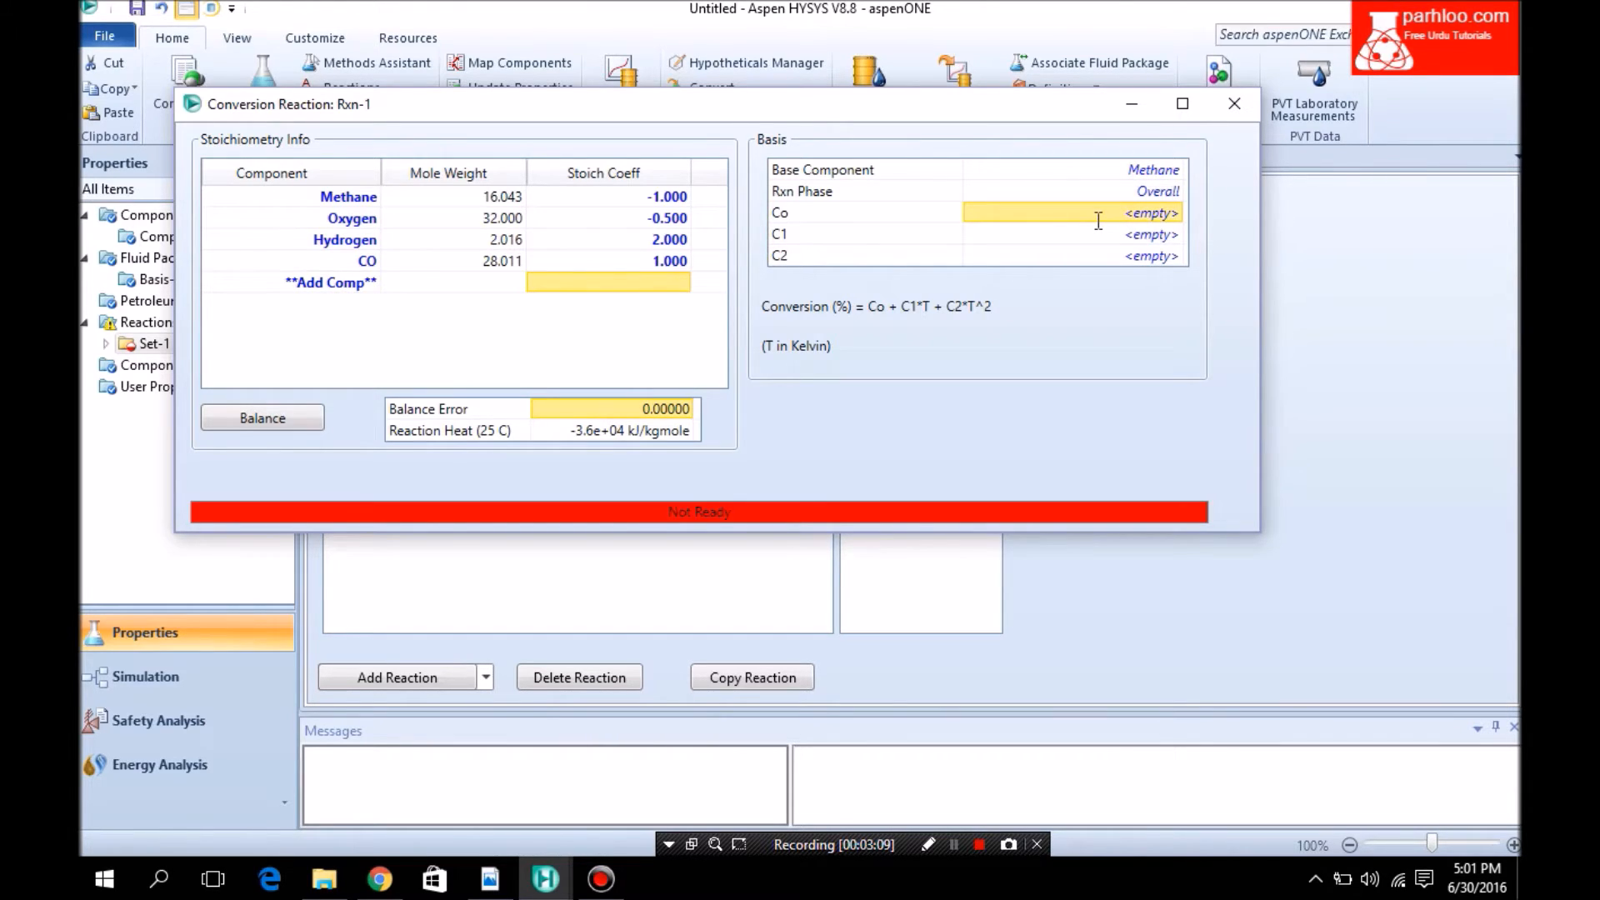
{"action": "type", "text": "60"}
{"action": "key", "text": "Return"}
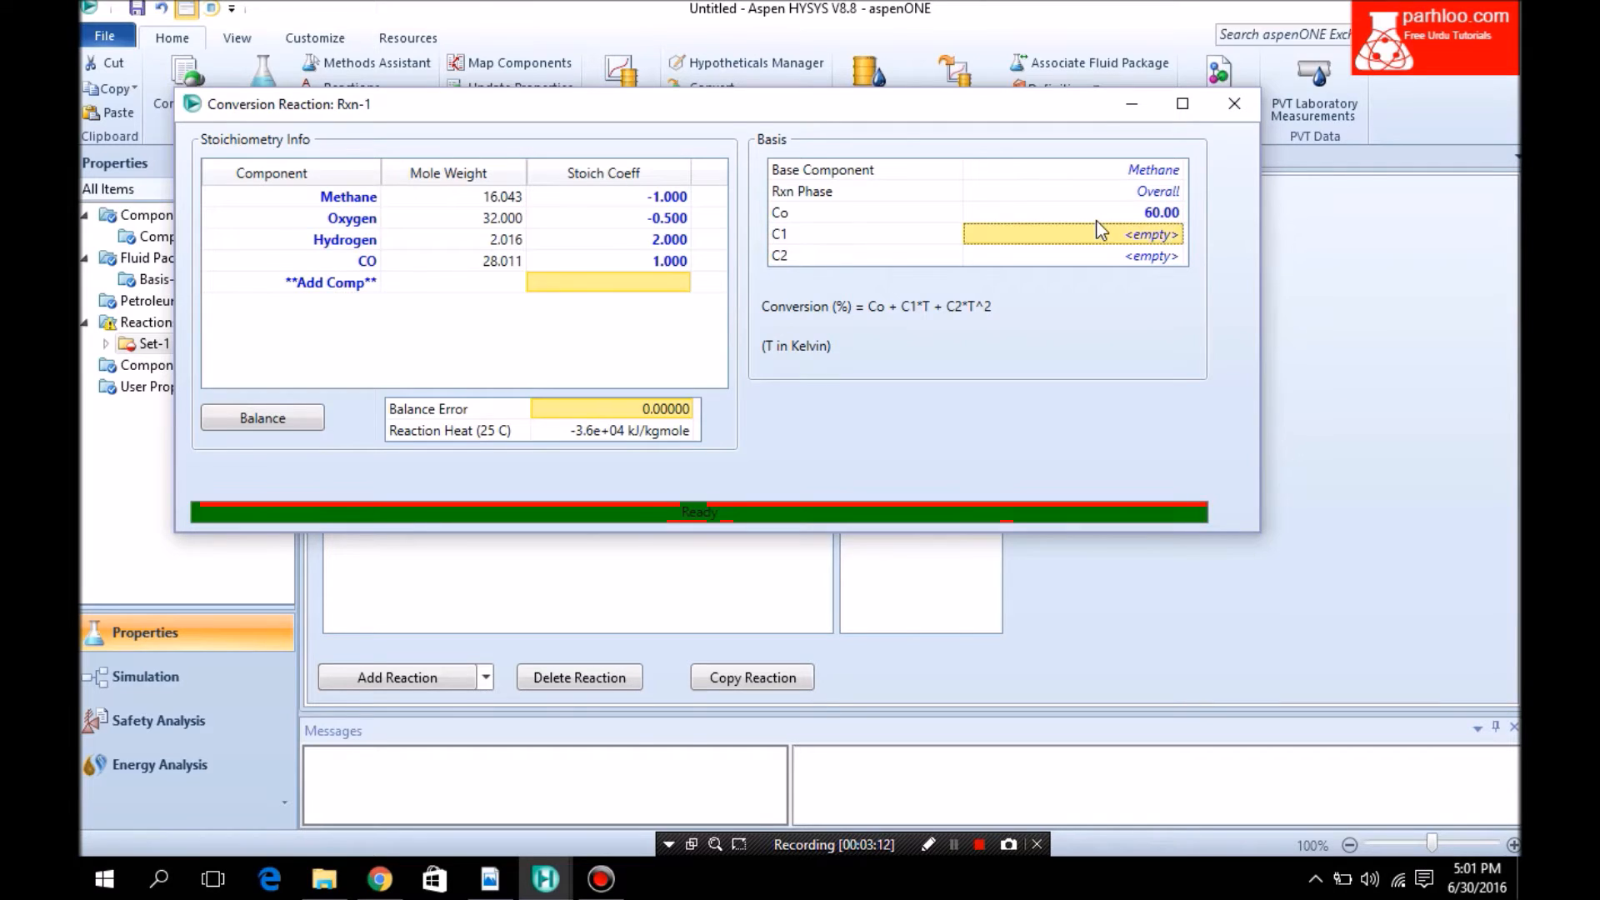
{"action": "left_click", "coordinate": [1234, 104]}
Open reaction Rxn-2 and add Methane, Oxygen, Hydrogen and CO2 as its stoichiometry components
{"action": "left_click", "coordinate": [464, 421]}
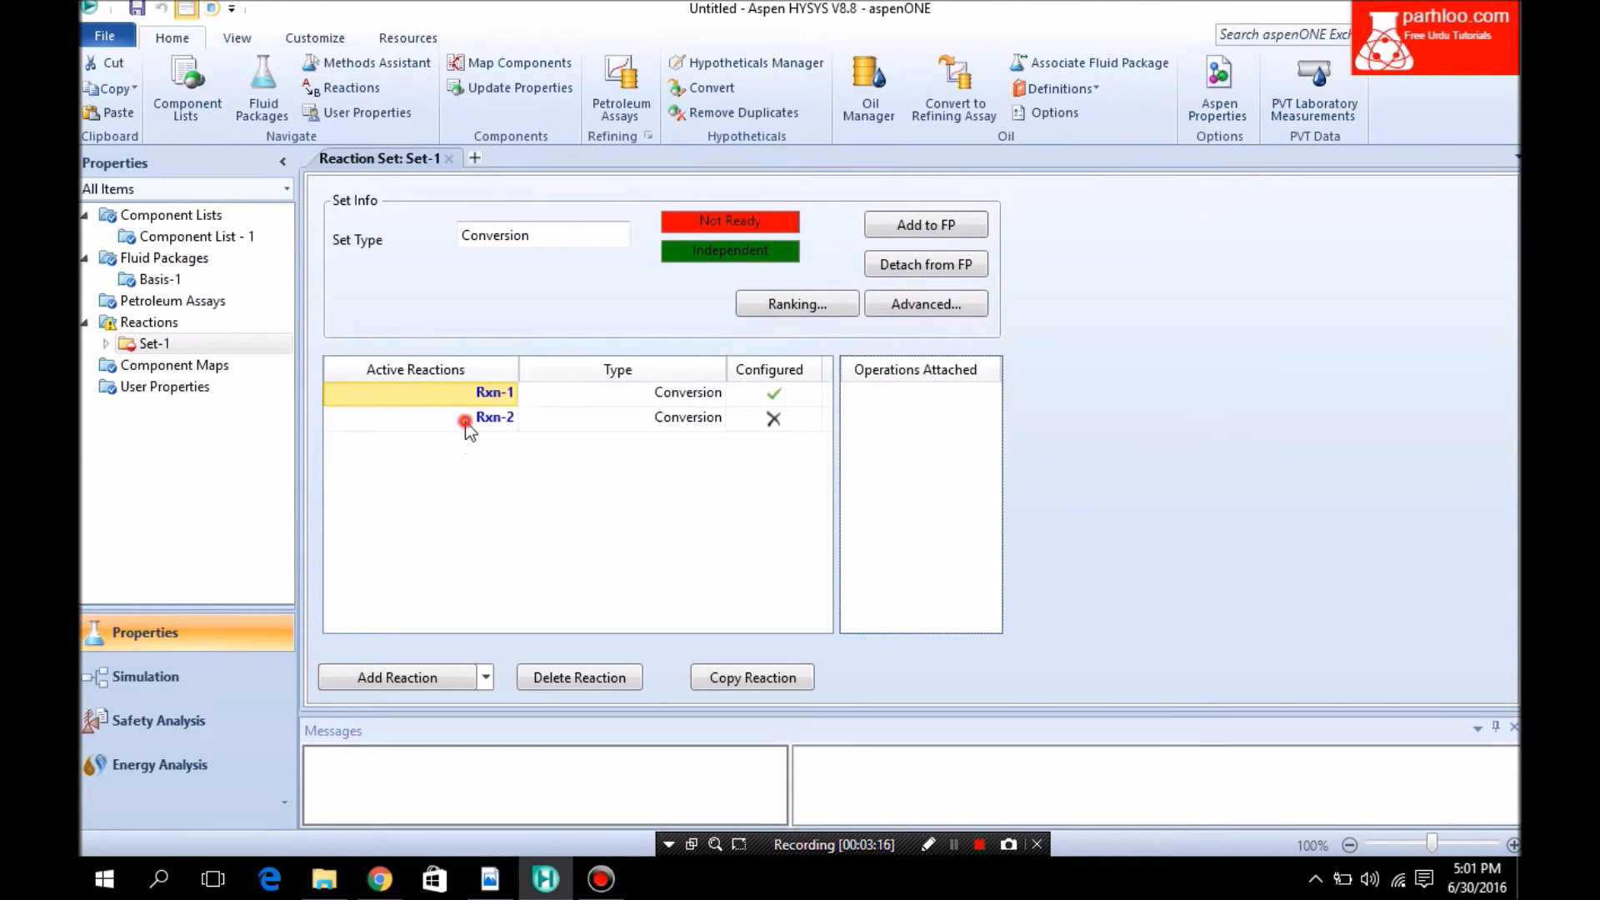
{"action": "double_click", "coordinate": [464, 421]}
{"action": "left_click", "coordinate": [402, 228]}
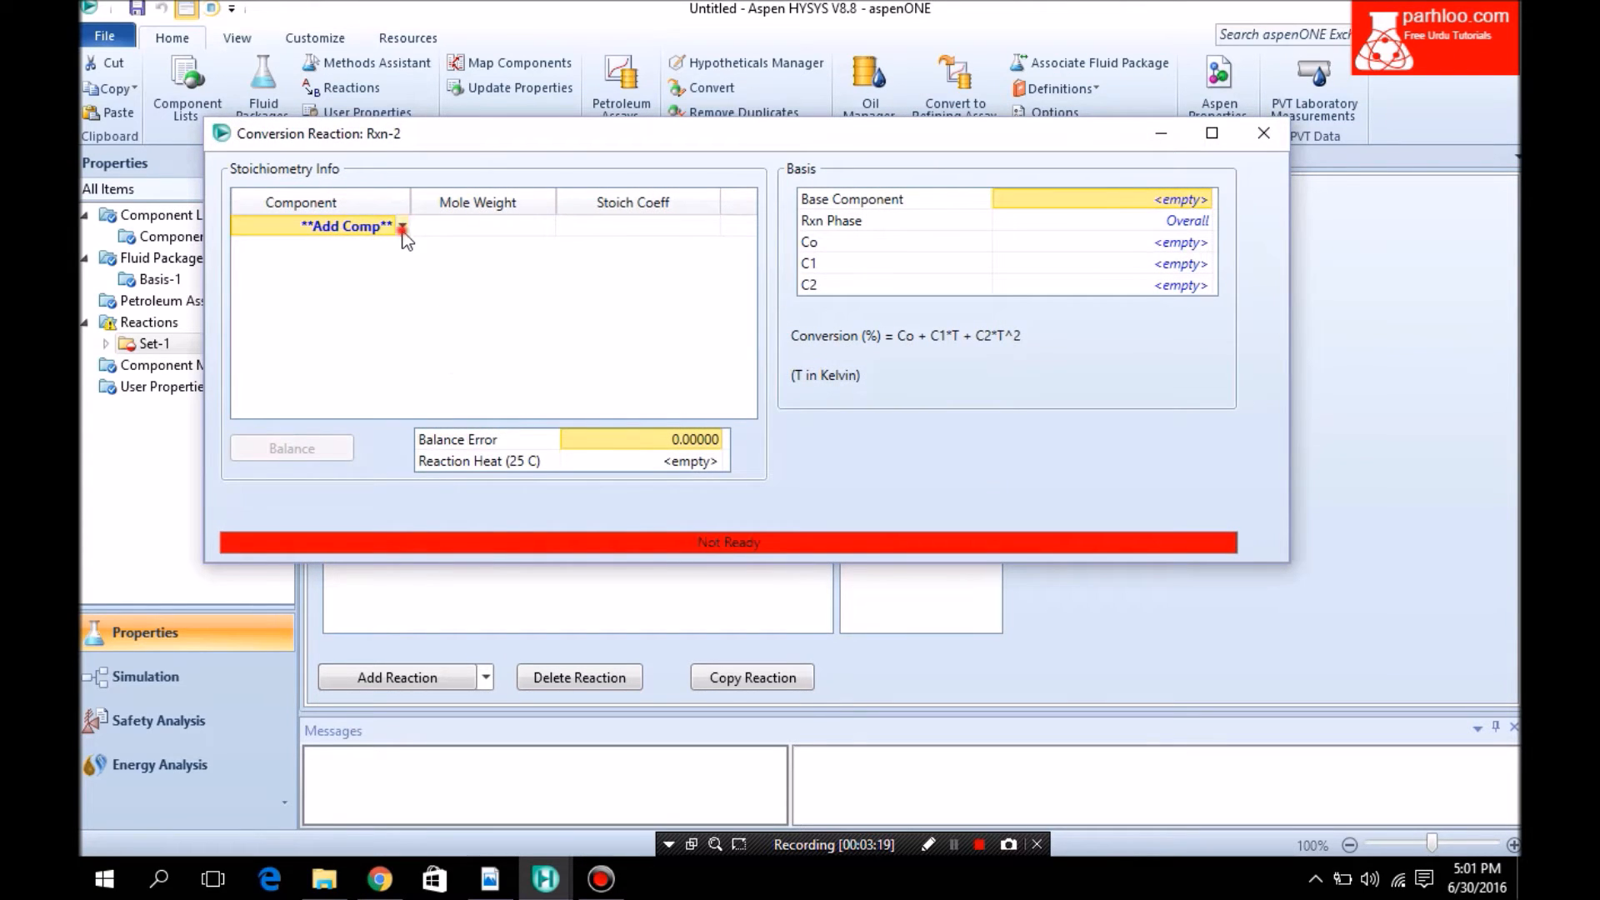
{"action": "left_click", "coordinate": [365, 253]}
{"action": "left_click", "coordinate": [400, 249]}
{"action": "left_click", "coordinate": [443, 297]}
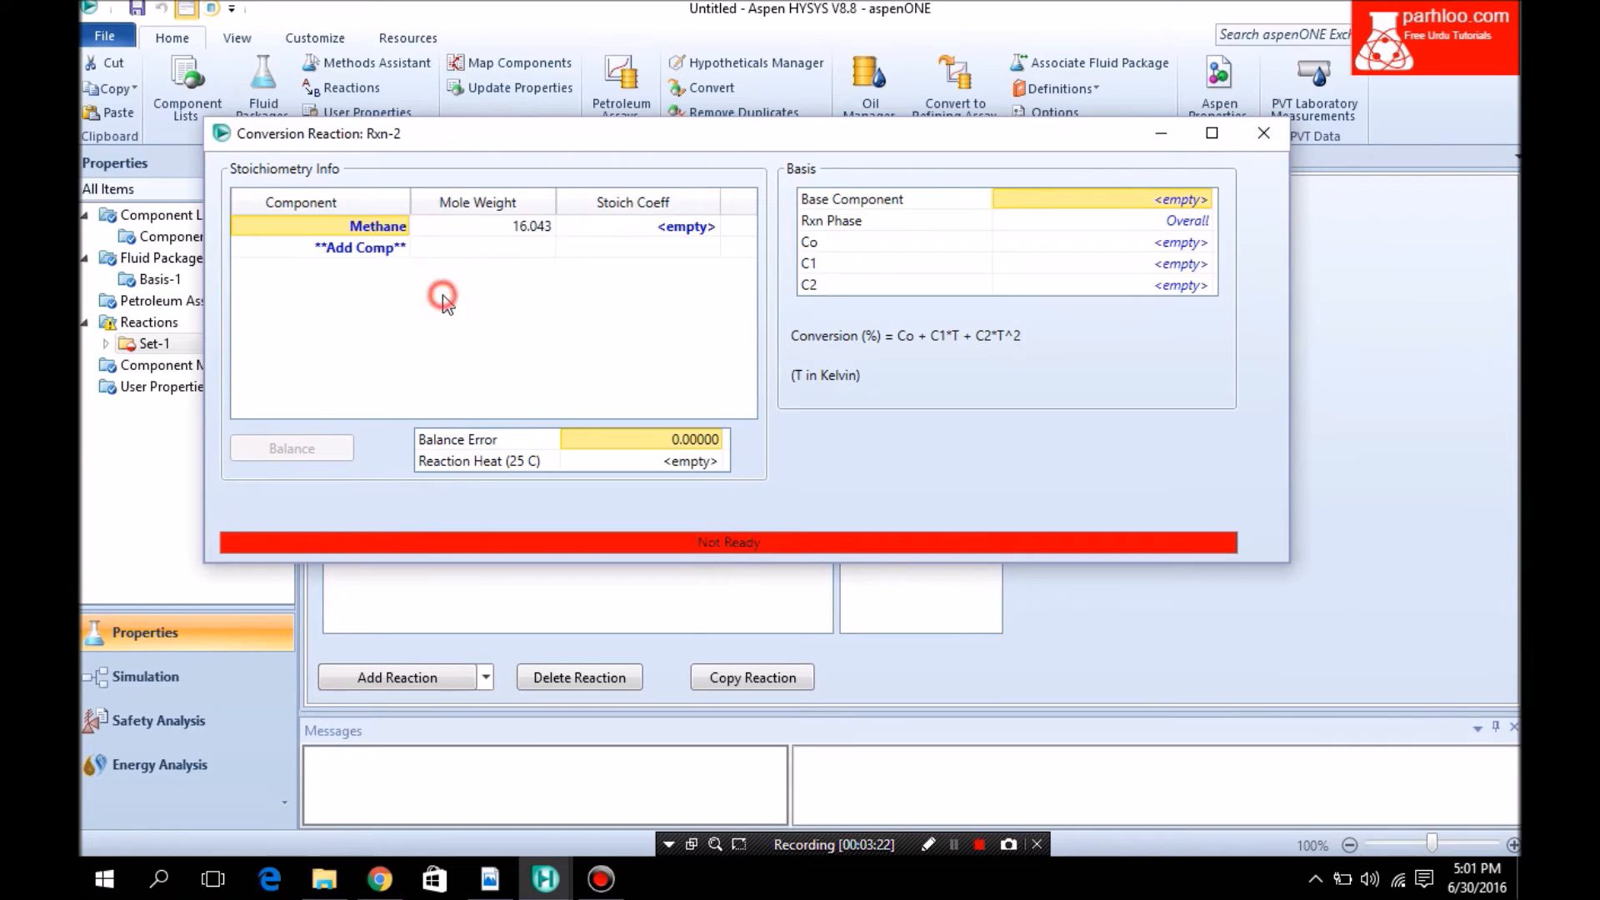
{"action": "left_click", "coordinate": [396, 246]}
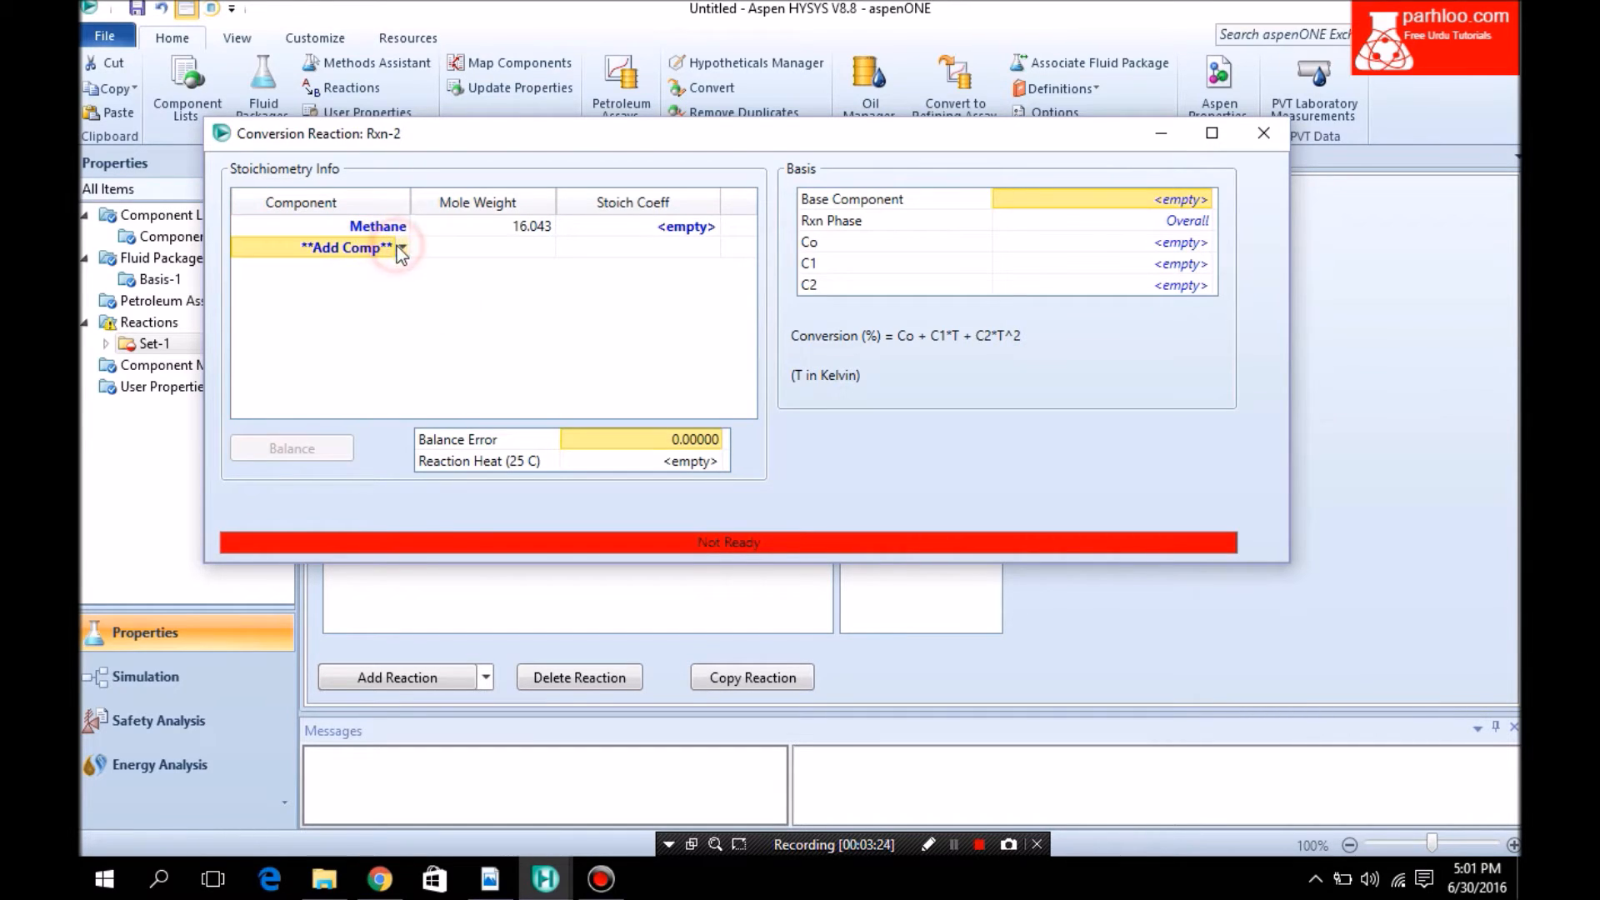
{"action": "left_click", "coordinate": [403, 248]}
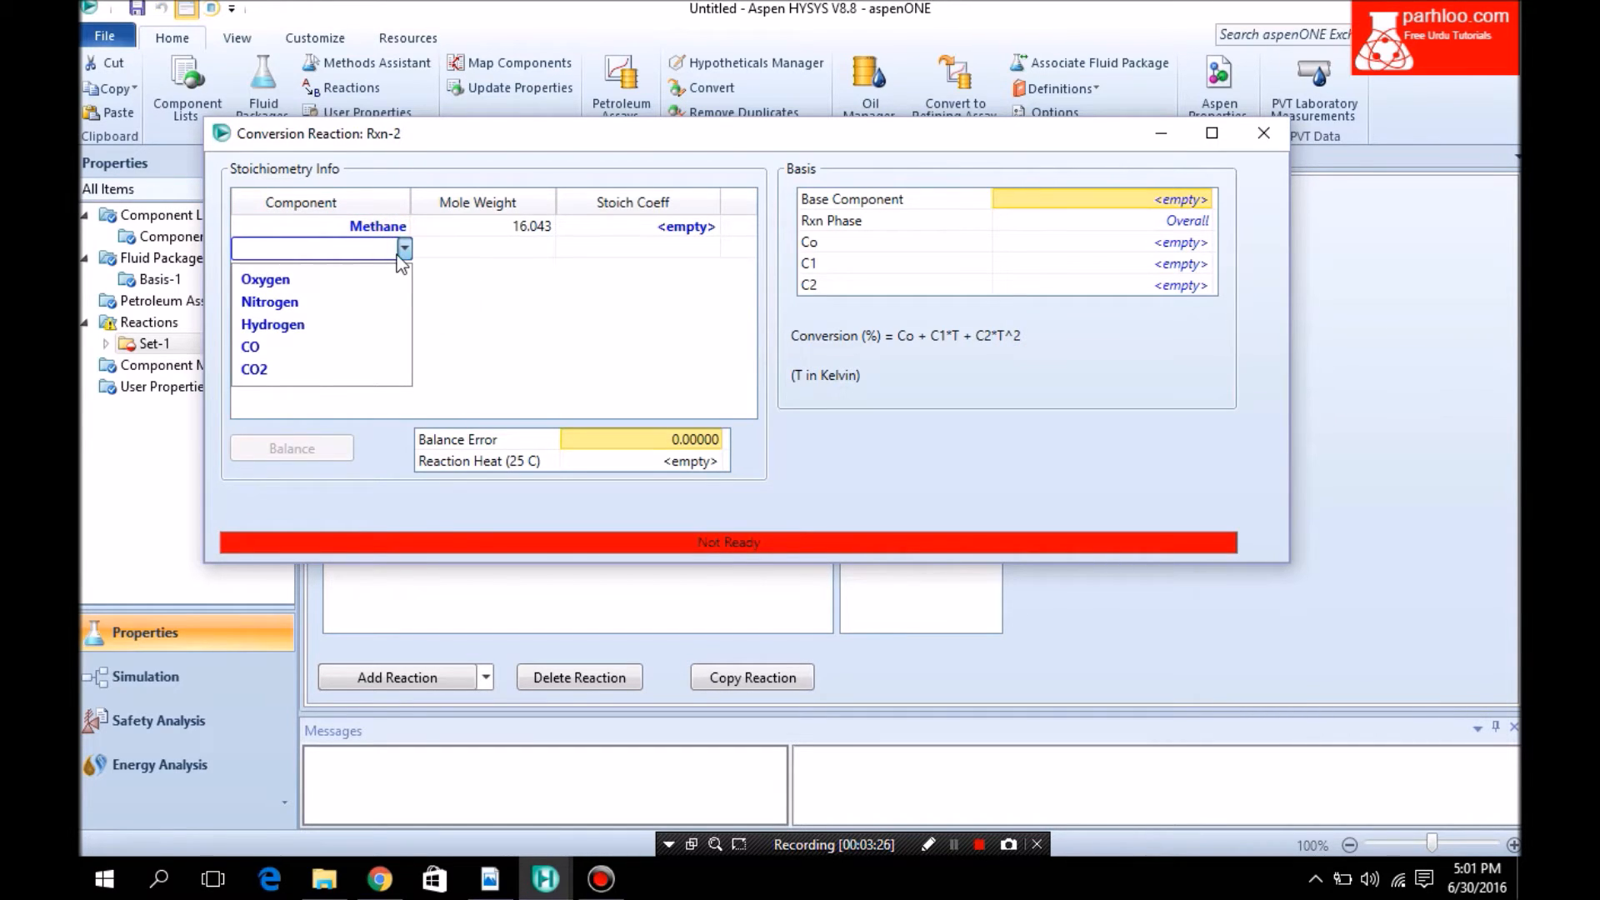
{"action": "left_click", "coordinate": [360, 292]}
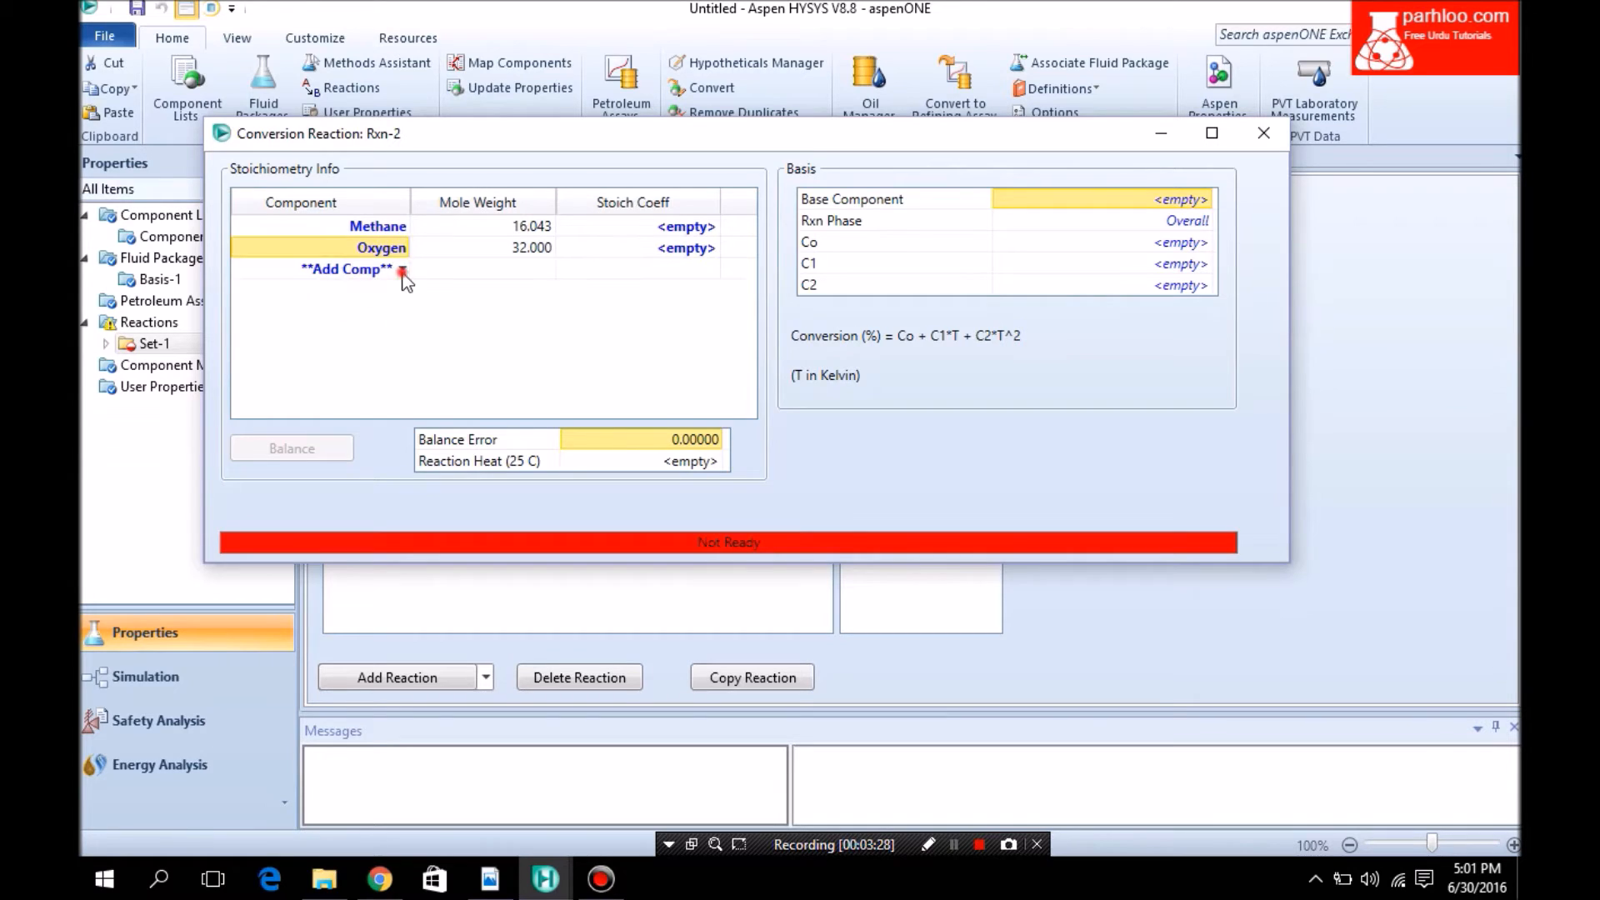
{"action": "left_click", "coordinate": [403, 272]}
{"action": "left_click", "coordinate": [363, 323]}
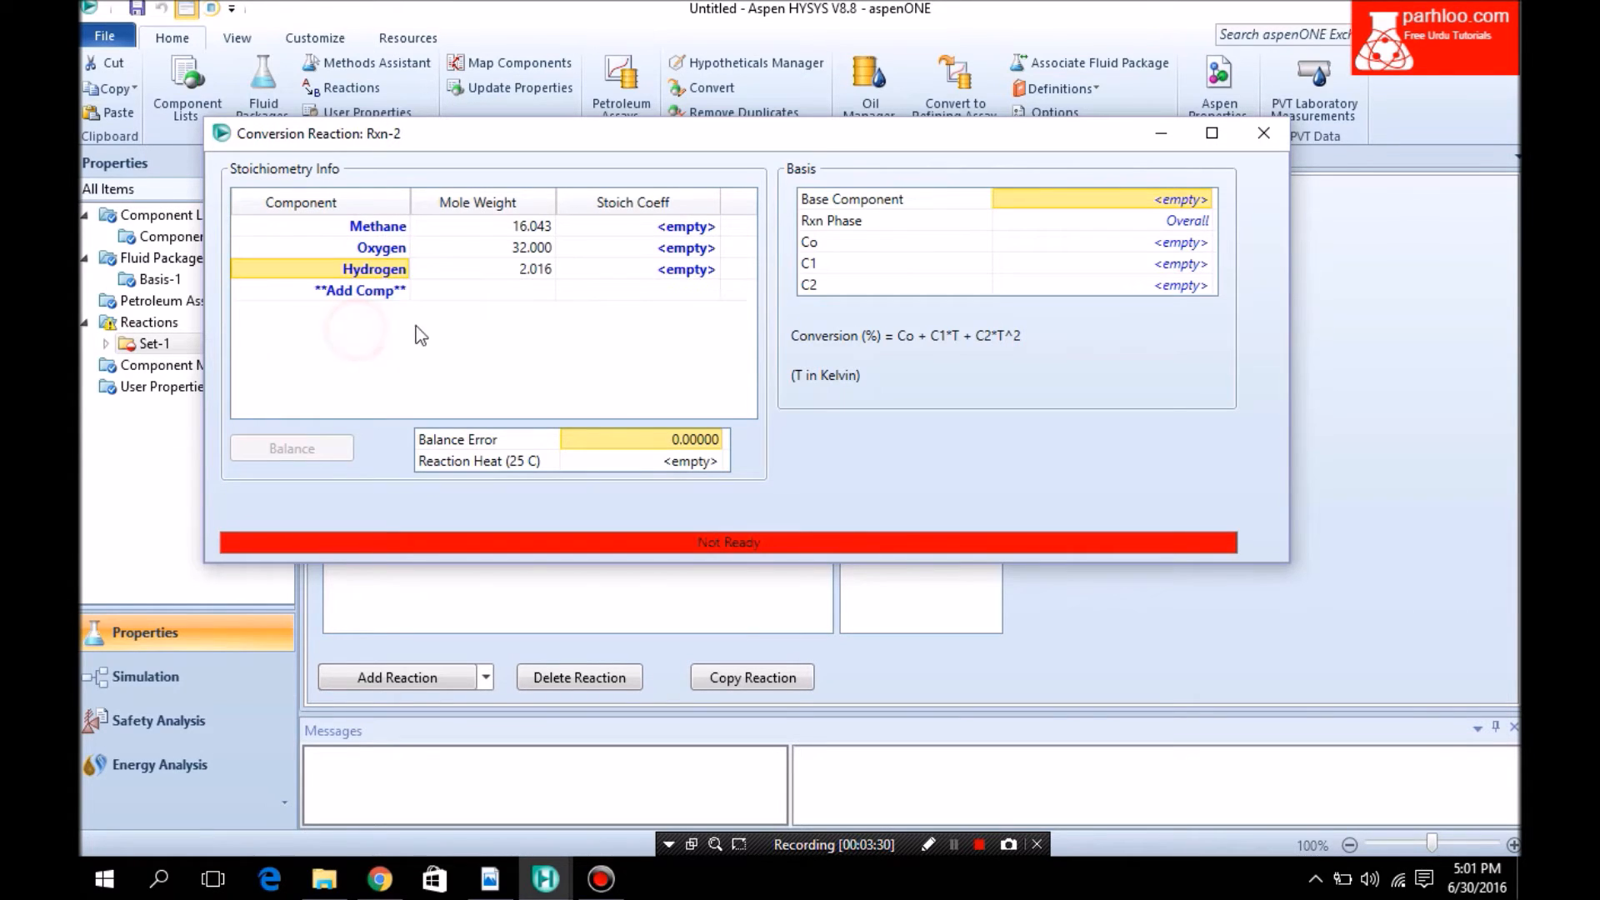
{"action": "left_click", "coordinate": [403, 292]}
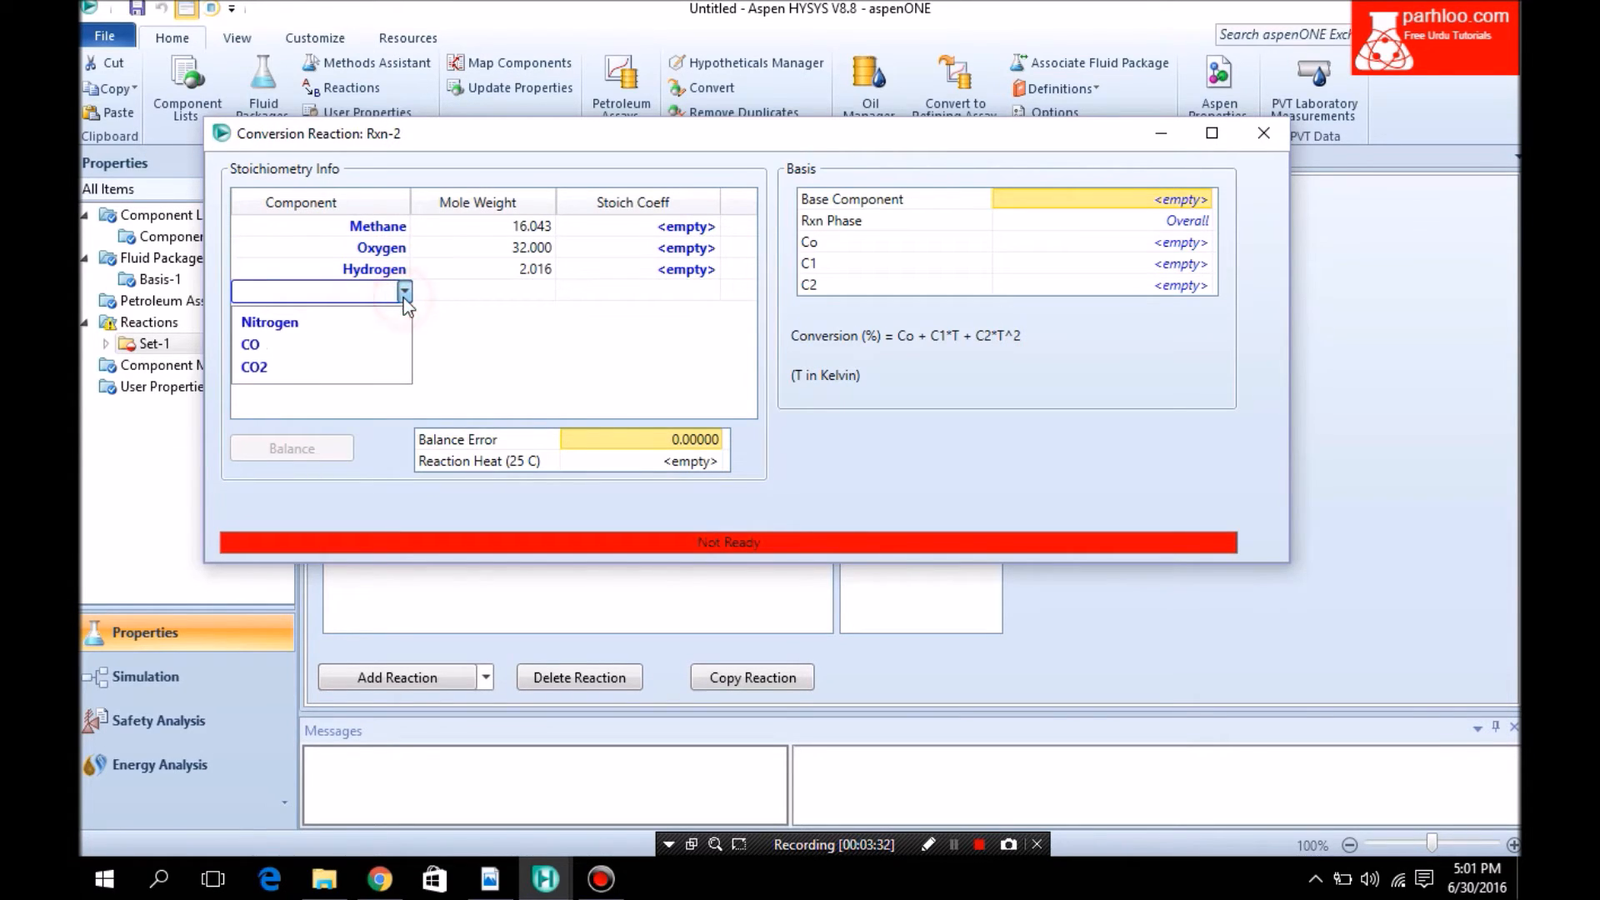
{"action": "left_click", "coordinate": [344, 371]}
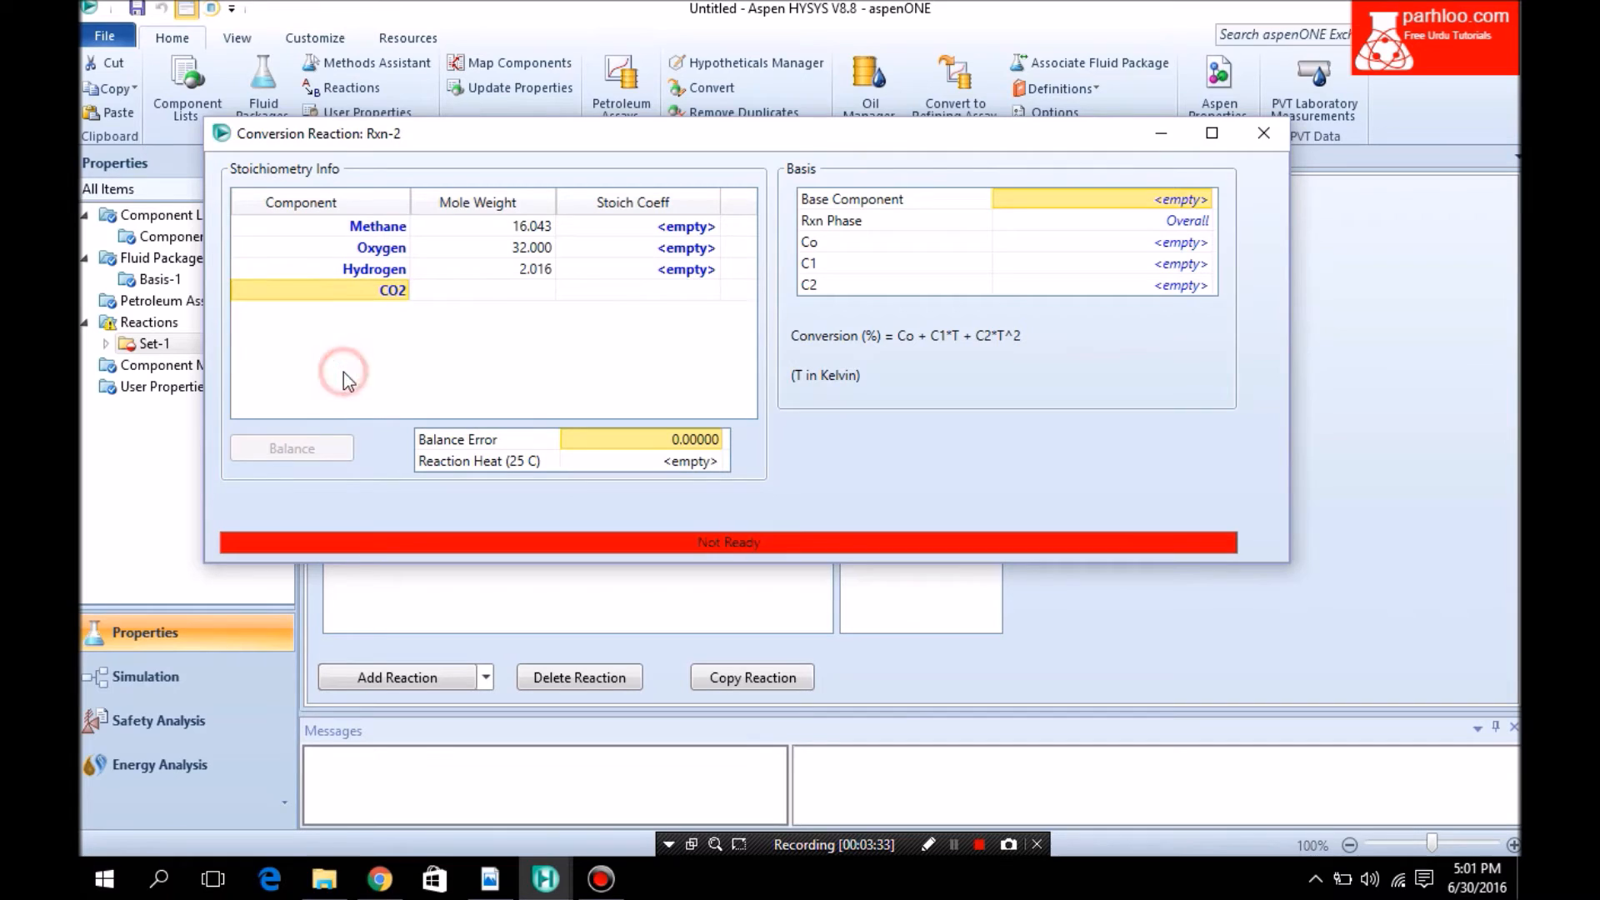
Set the Rxn-2 stoichiometric coefficients to -1 for Methane, -1 for Oxygen, 2 for Hydrogen and 1 for CO2
{"action": "left_click", "coordinate": [665, 227]}
{"action": "type", "text": "-1"}
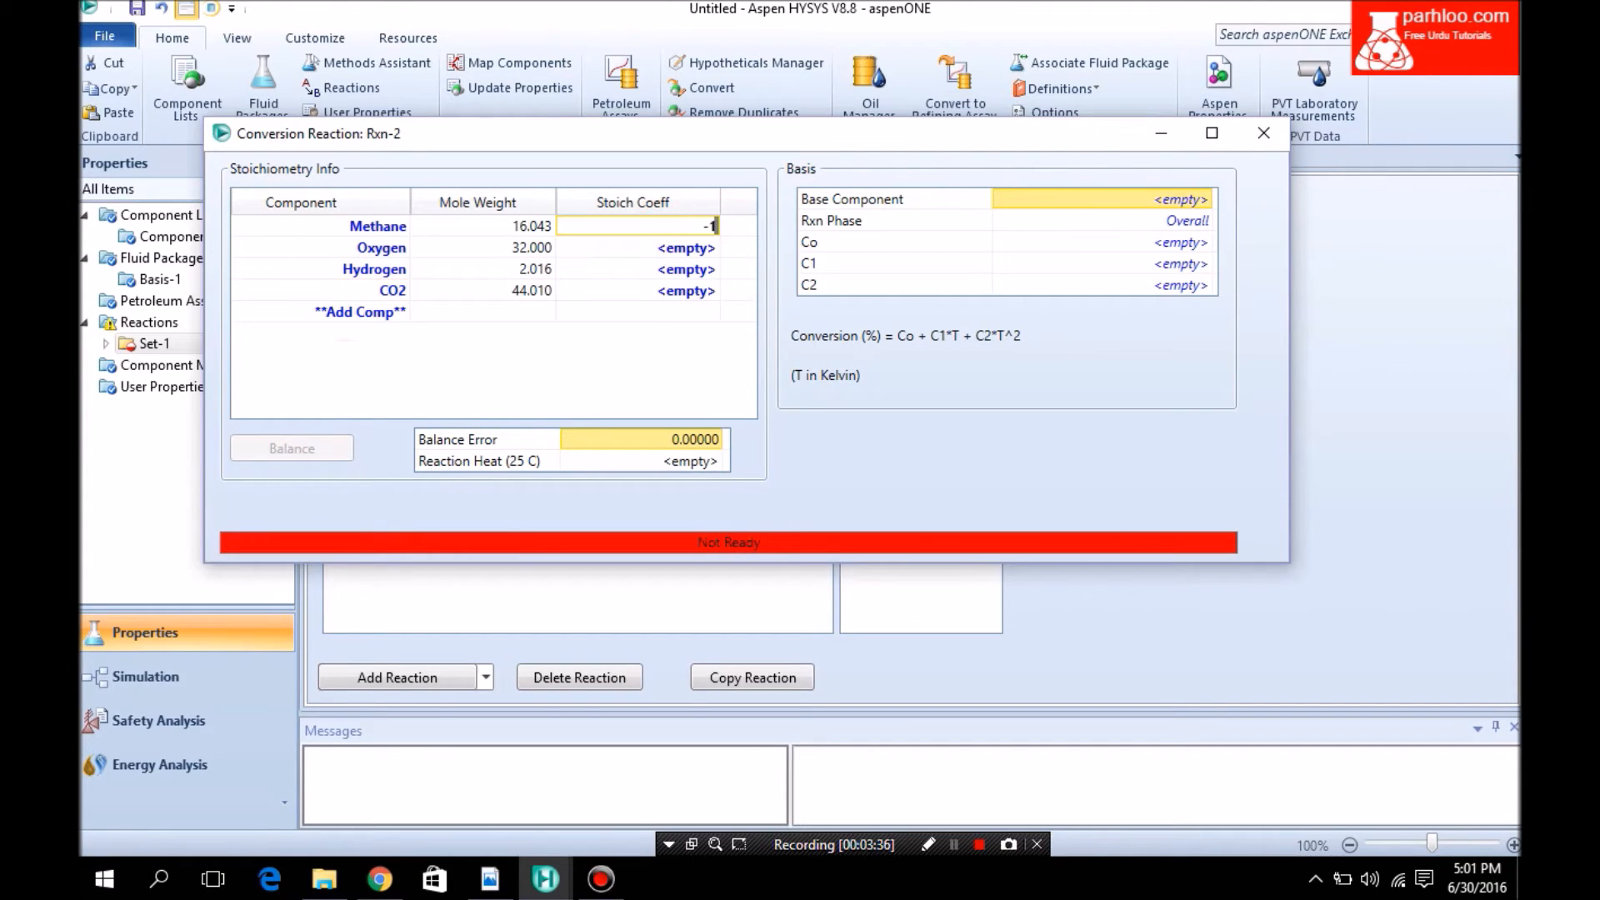
{"action": "key", "text": "Return"}
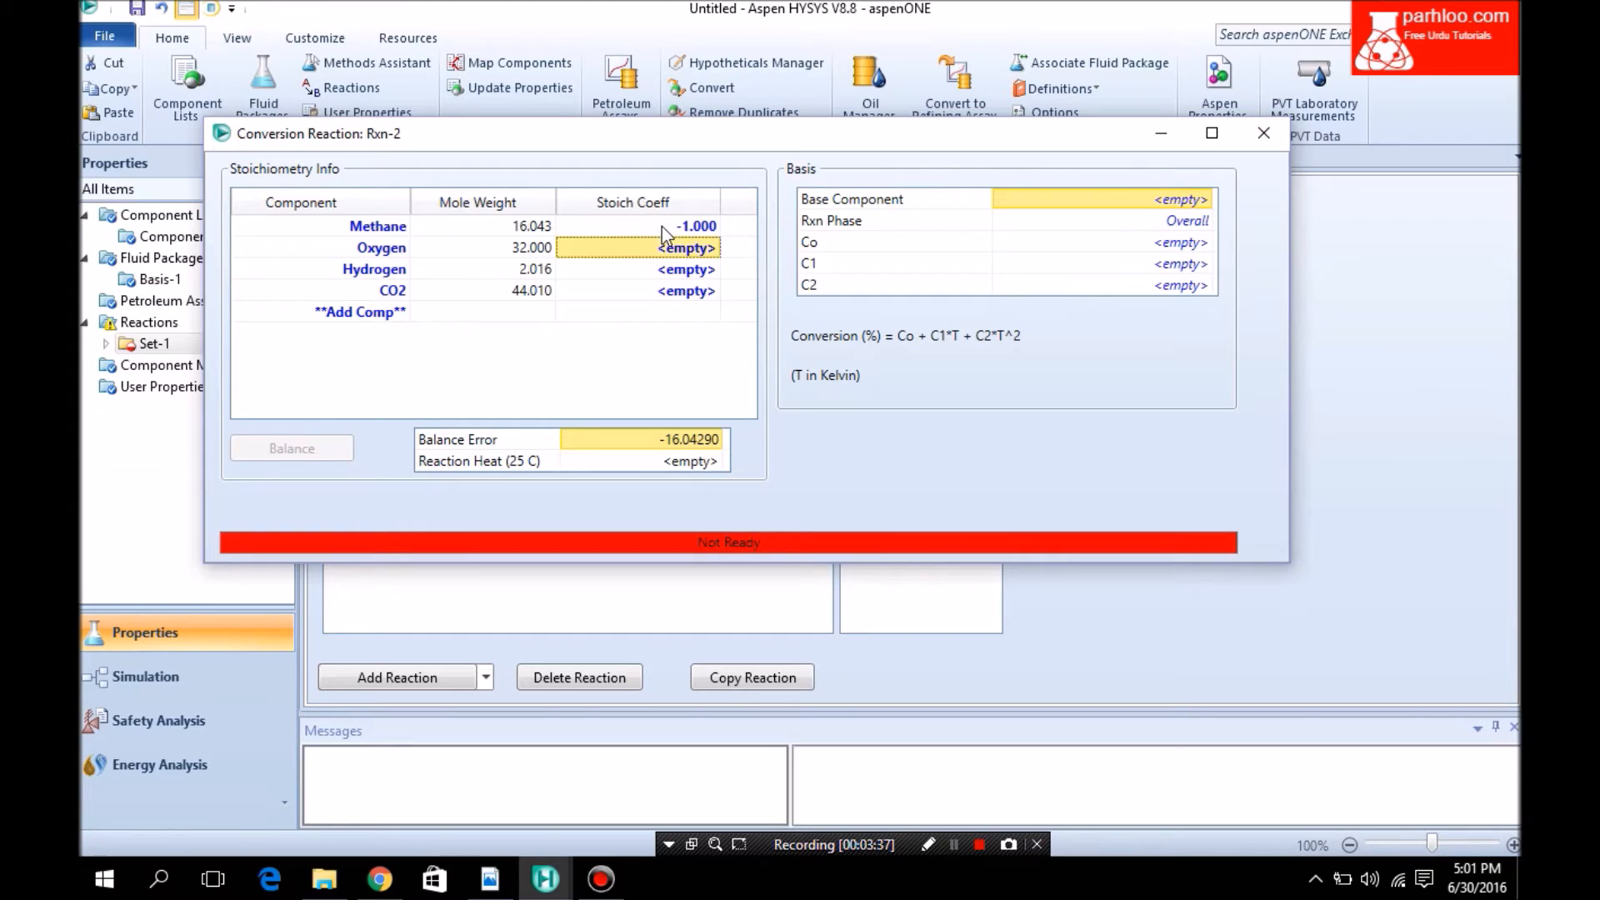
{"action": "type", "text": "-1"}
{"action": "key", "text": "Return"}
{"action": "type", "text": "2"}
{"action": "key", "text": "Return"}
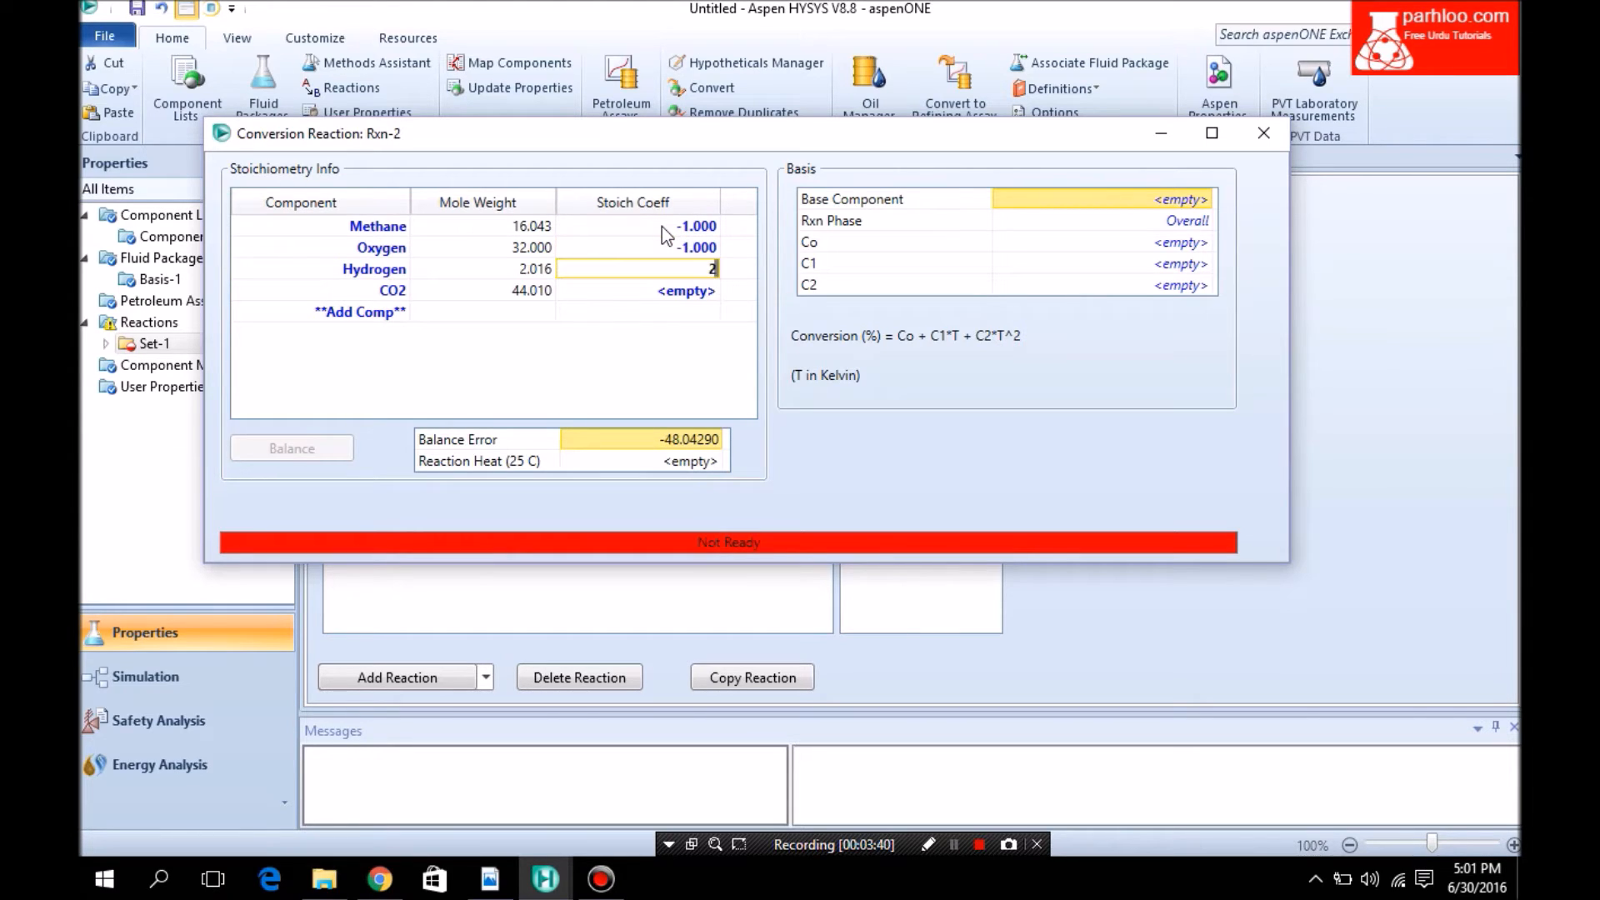
{"action": "type", "text": "1"}
{"action": "key", "text": "Return"}
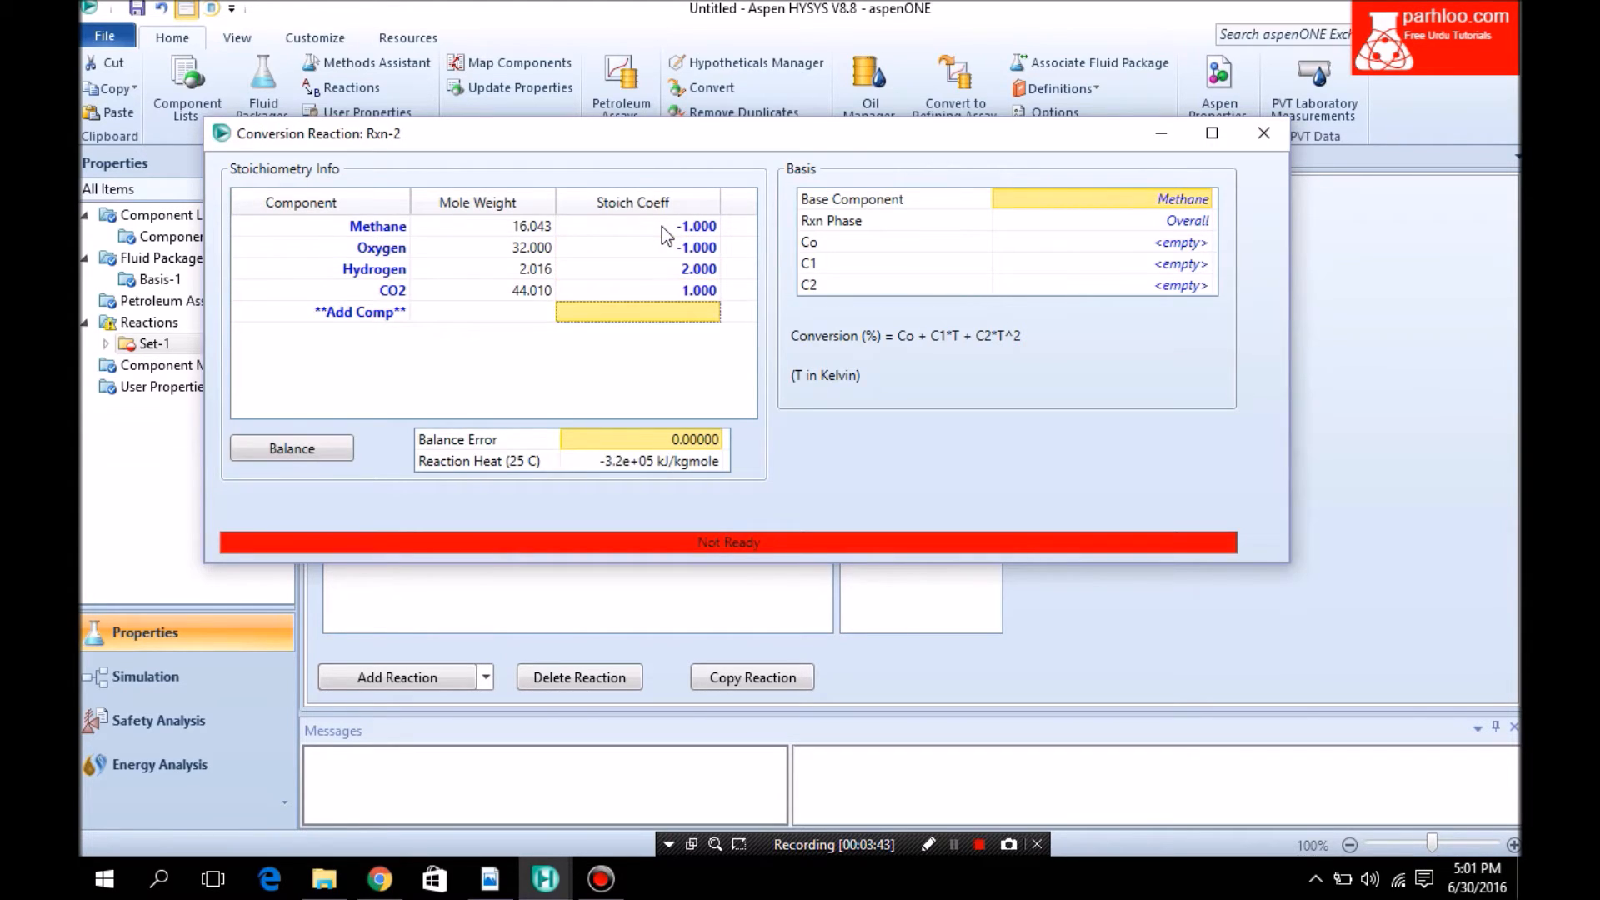
Set the Co conversion parameter of Rxn-2 to 40 and close the reaction's window
{"action": "left_click", "coordinate": [1061, 249]}
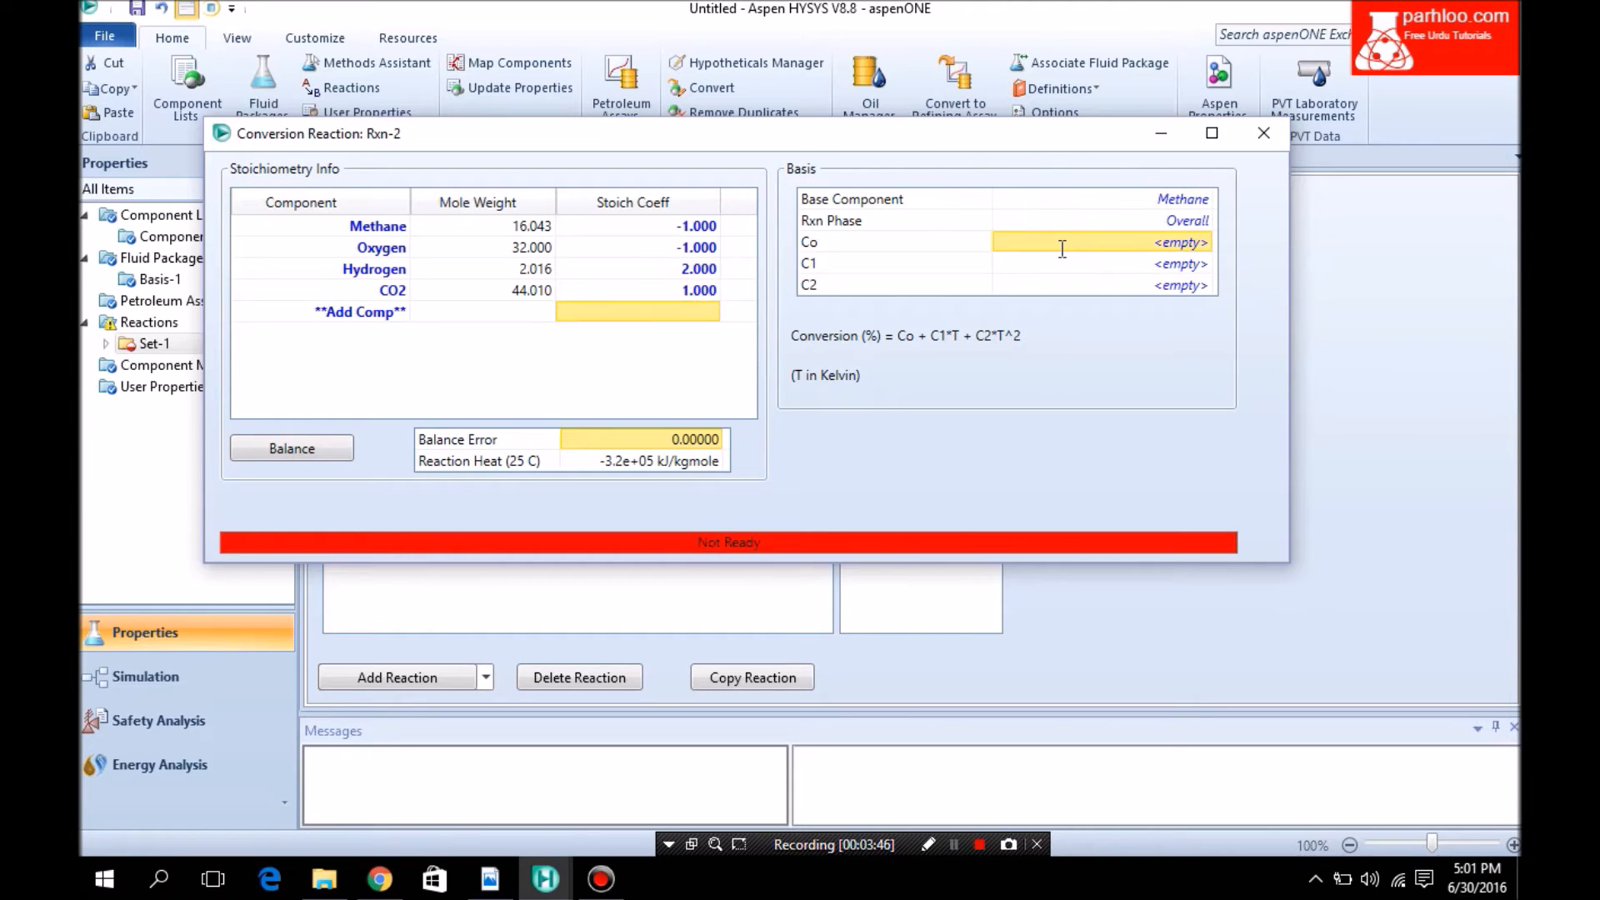
{"action": "type", "text": "40"}
{"action": "key", "text": "Return"}
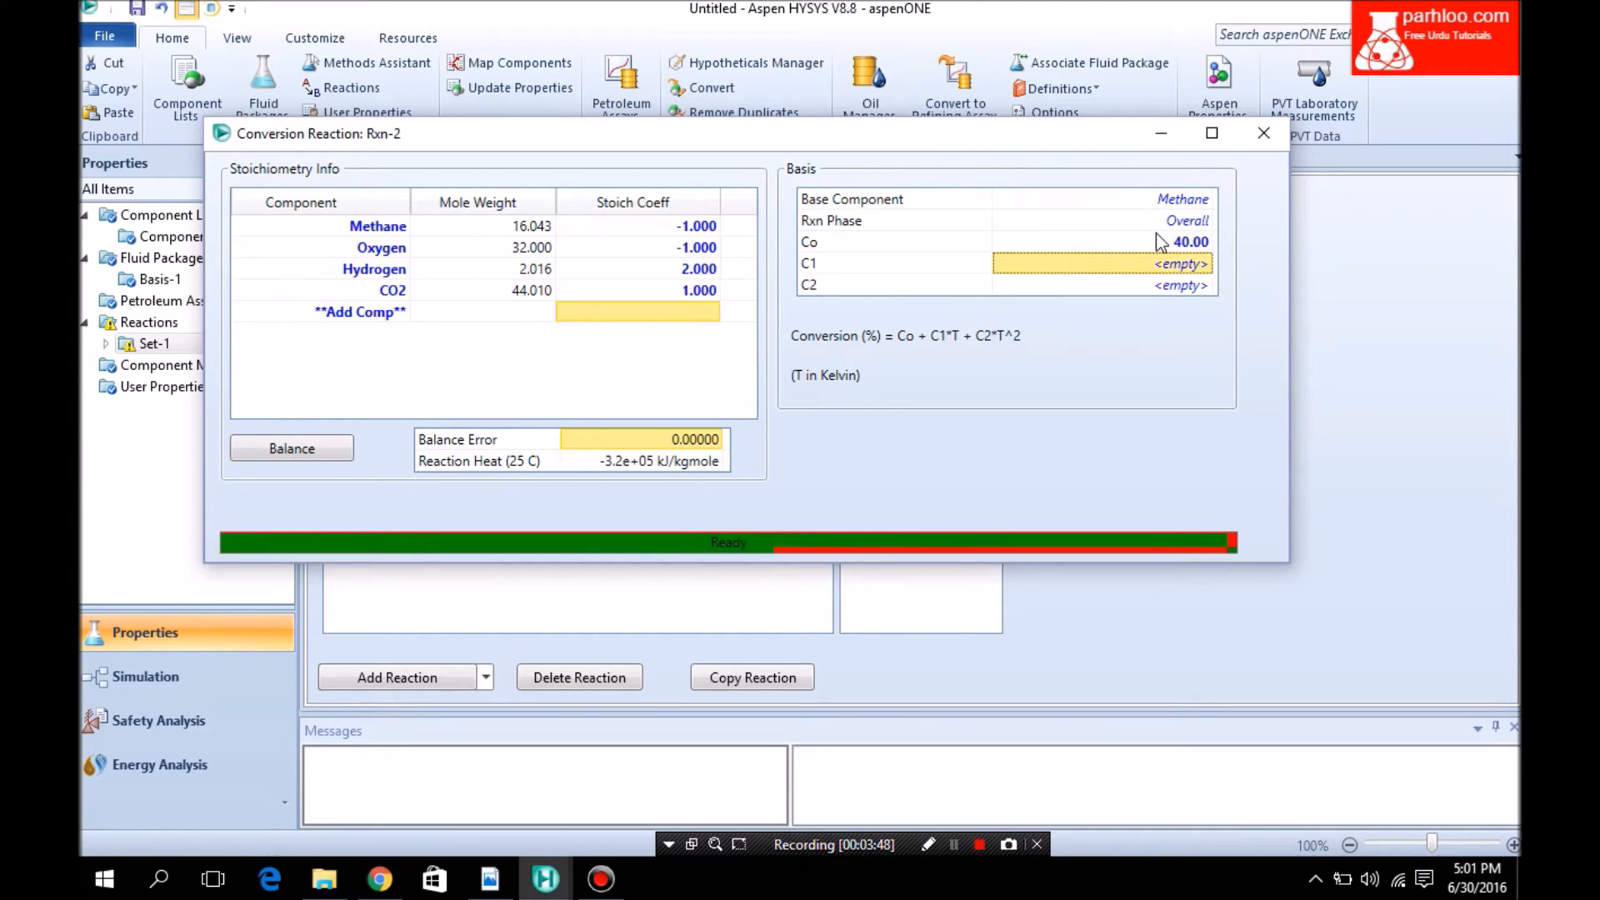
{"action": "left_click", "coordinate": [1271, 146]}
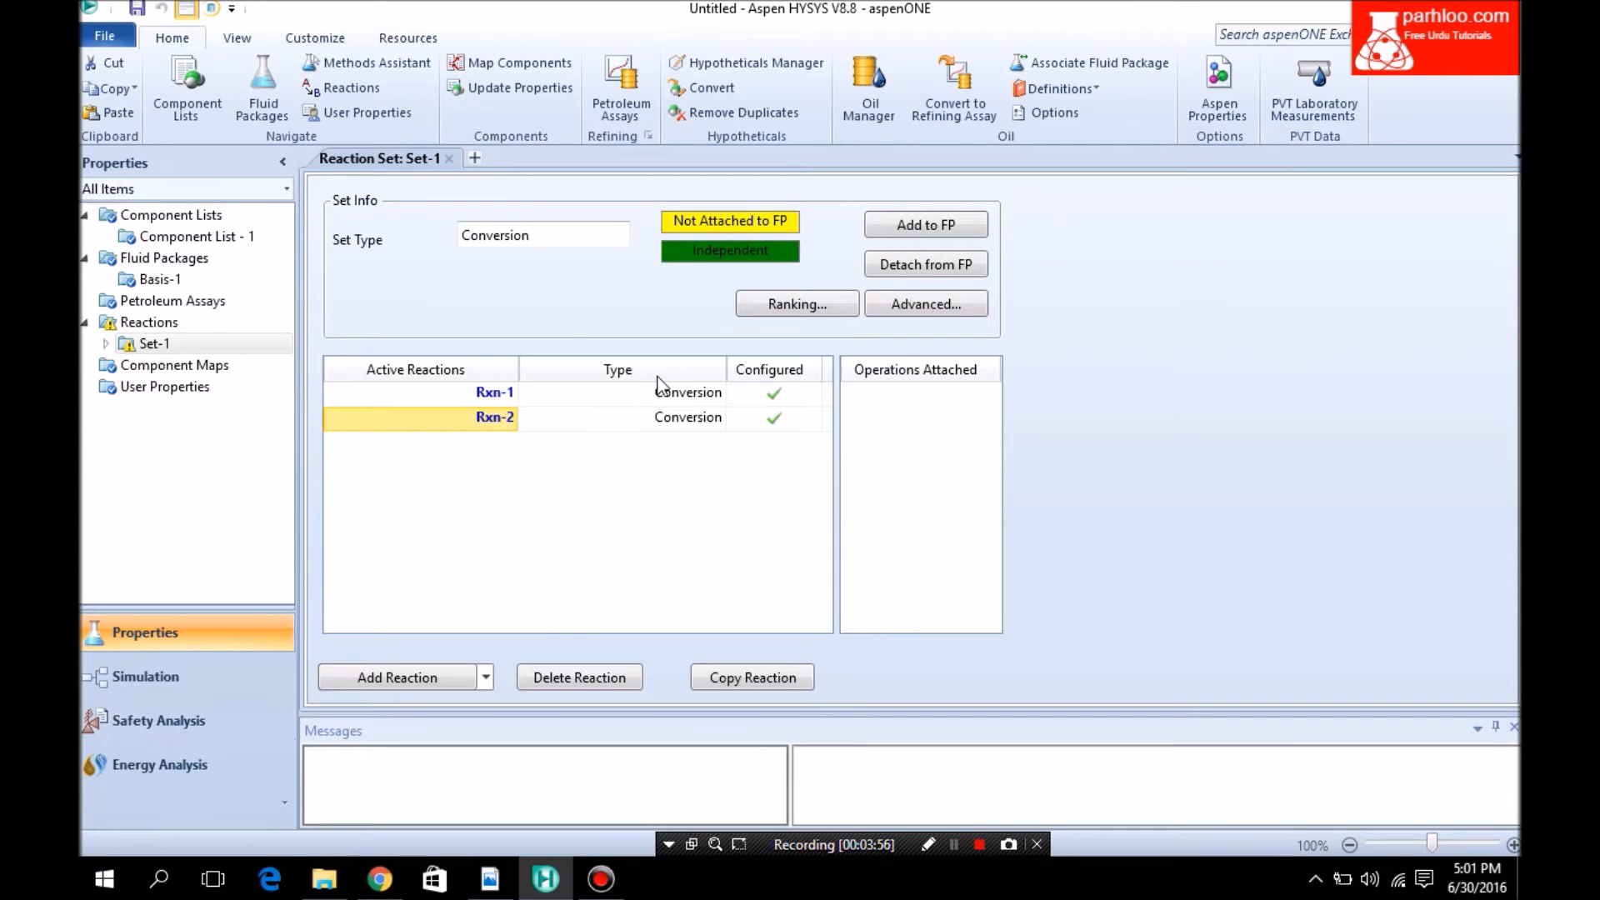
Rank the reactions in Set-1, giving Rxn-1 rank 1 and Rxn-2 rank 2, and close the ranking window
{"action": "left_click", "coordinate": [775, 302]}
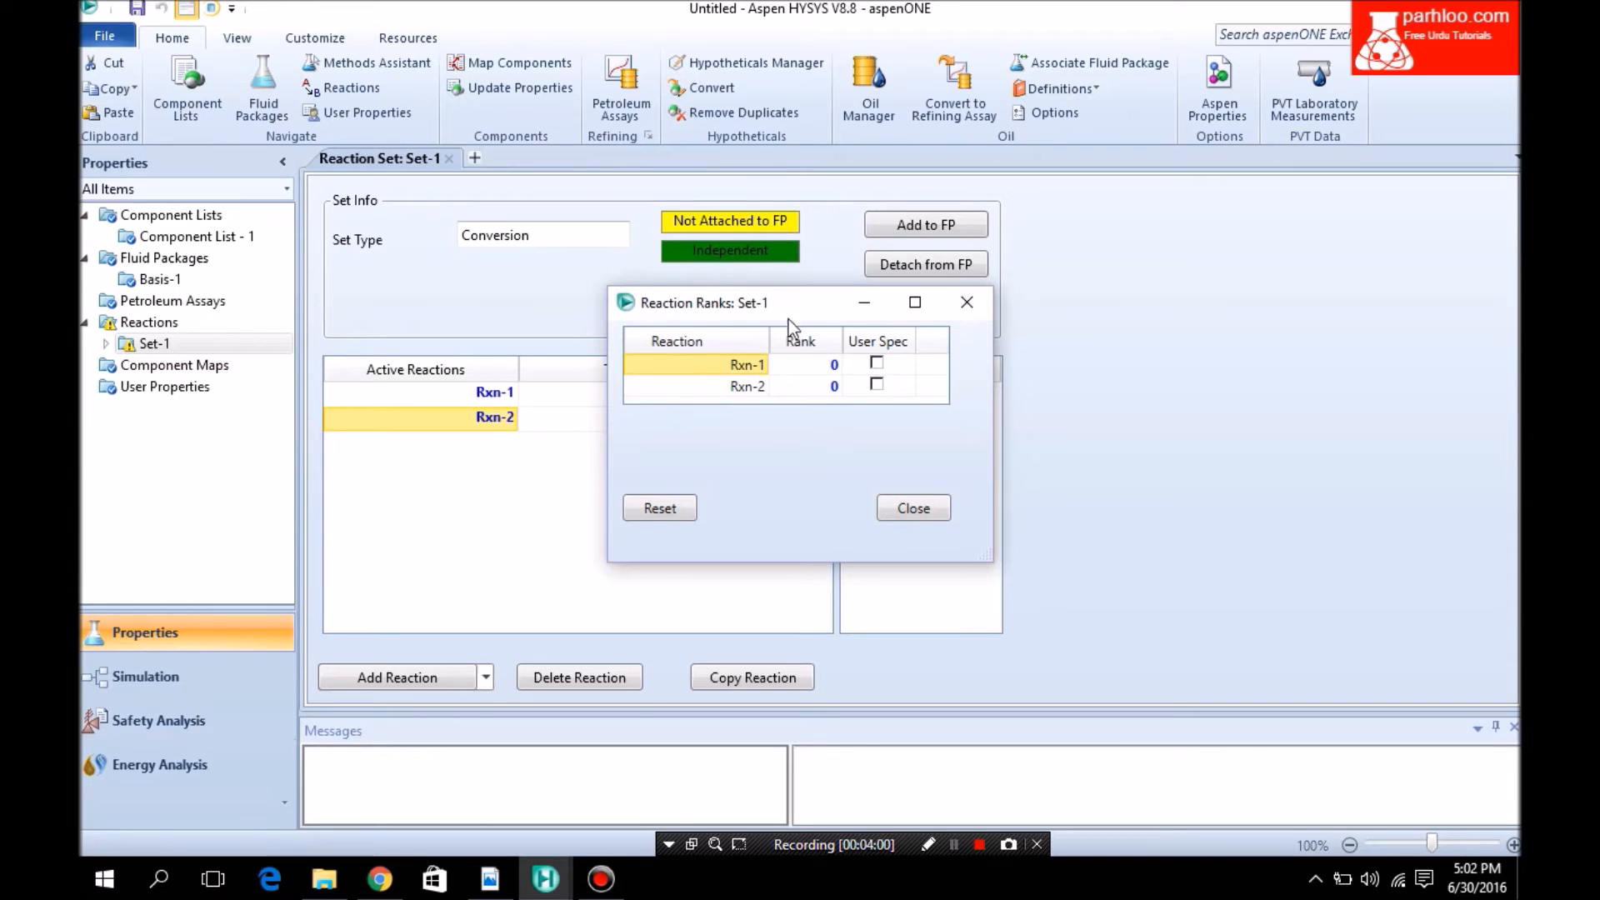
{"action": "left_click", "coordinate": [813, 365]}
{"action": "type", "text": "1"}
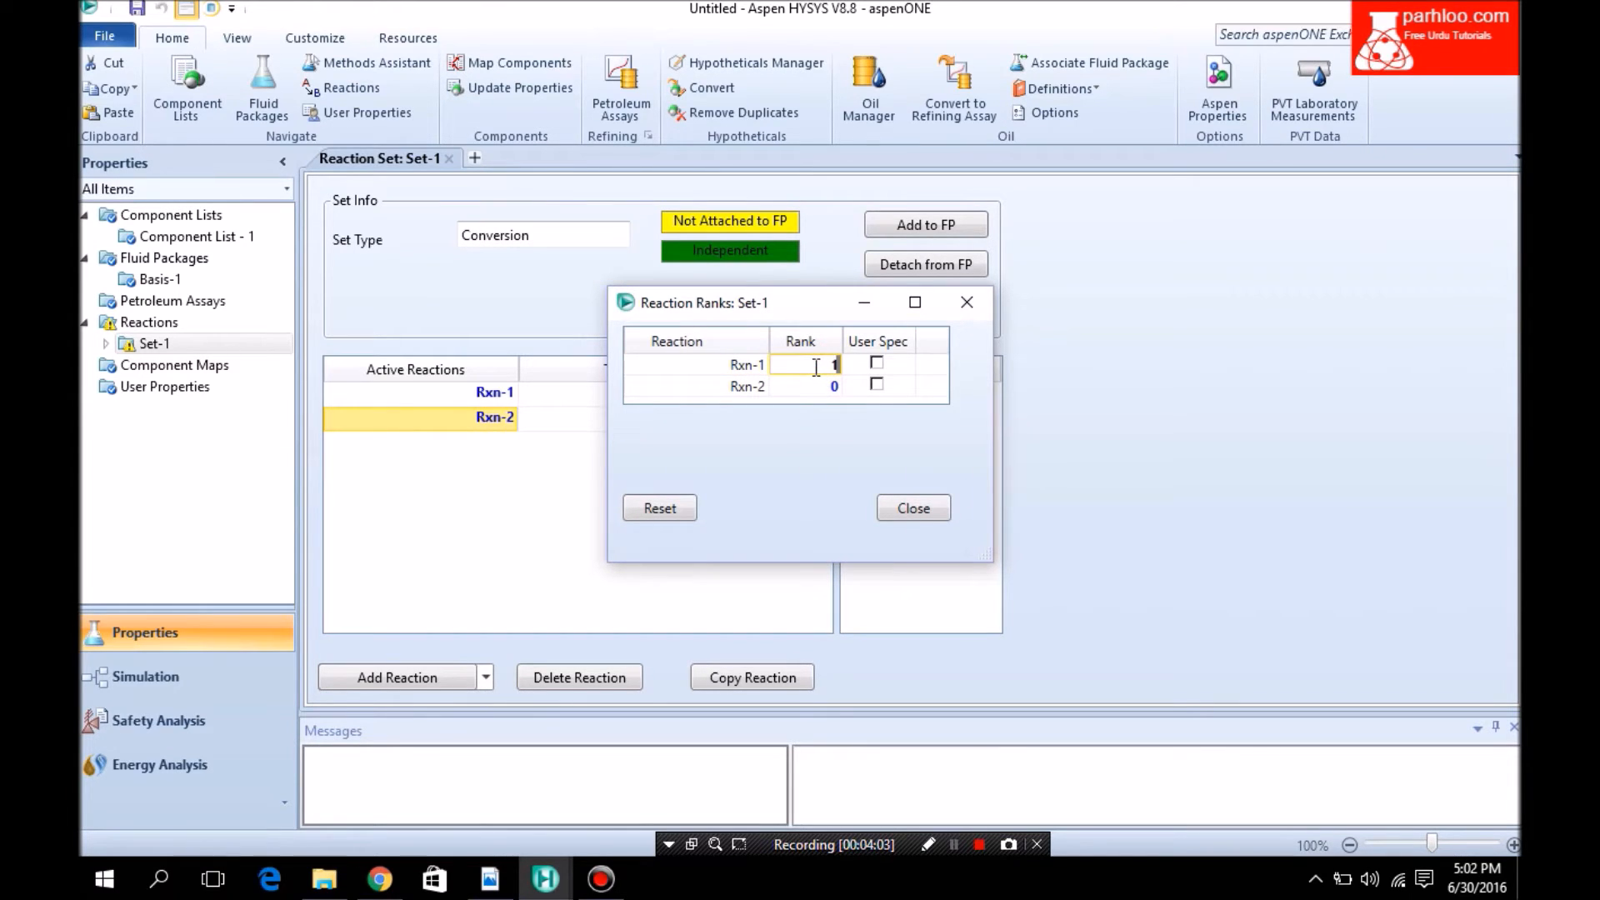
{"action": "key", "text": "Return"}
{"action": "key", "text": "Return"}
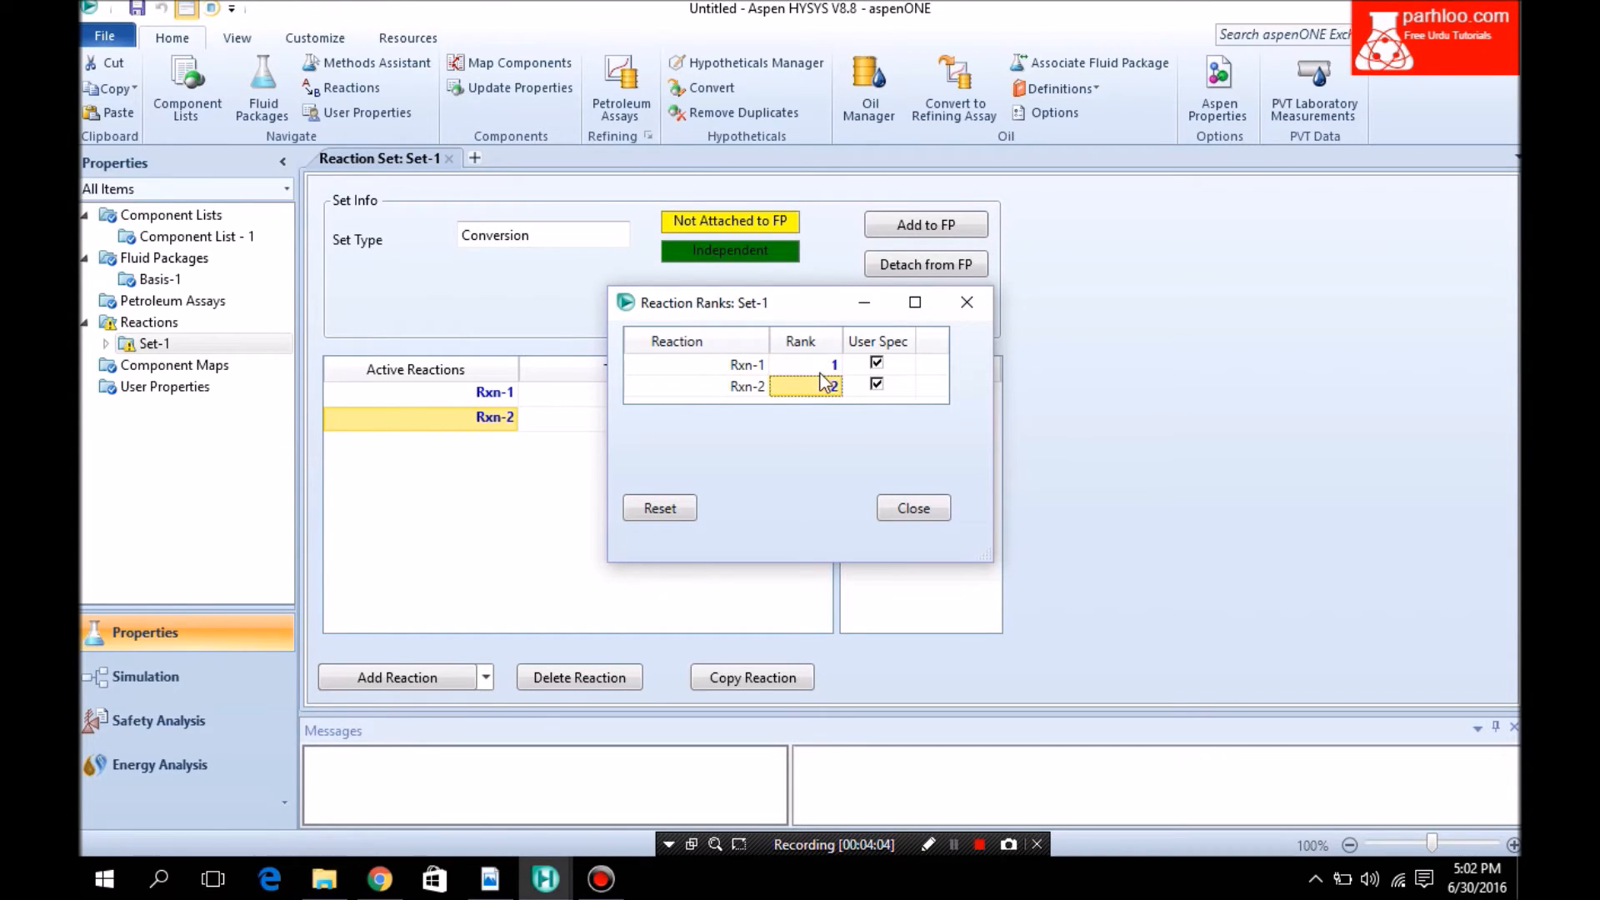
{"action": "left_click", "coordinate": [900, 510]}
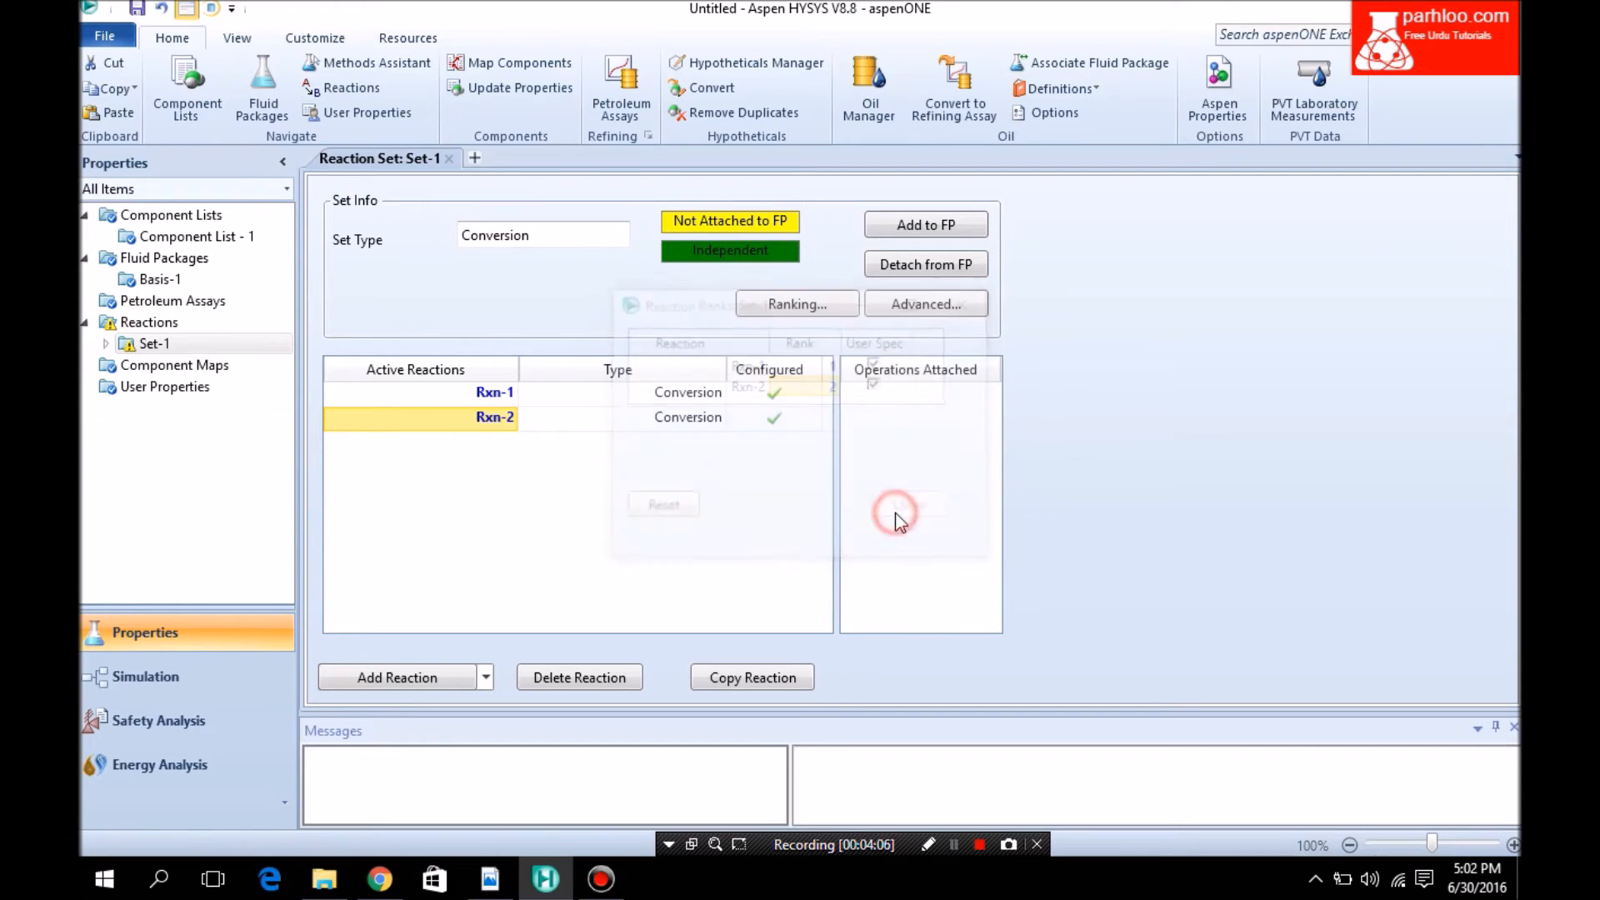
Add reaction set Set-1 to the Peng-Robinson fluid package Basis-1
{"action": "left_click", "coordinate": [480, 393]}
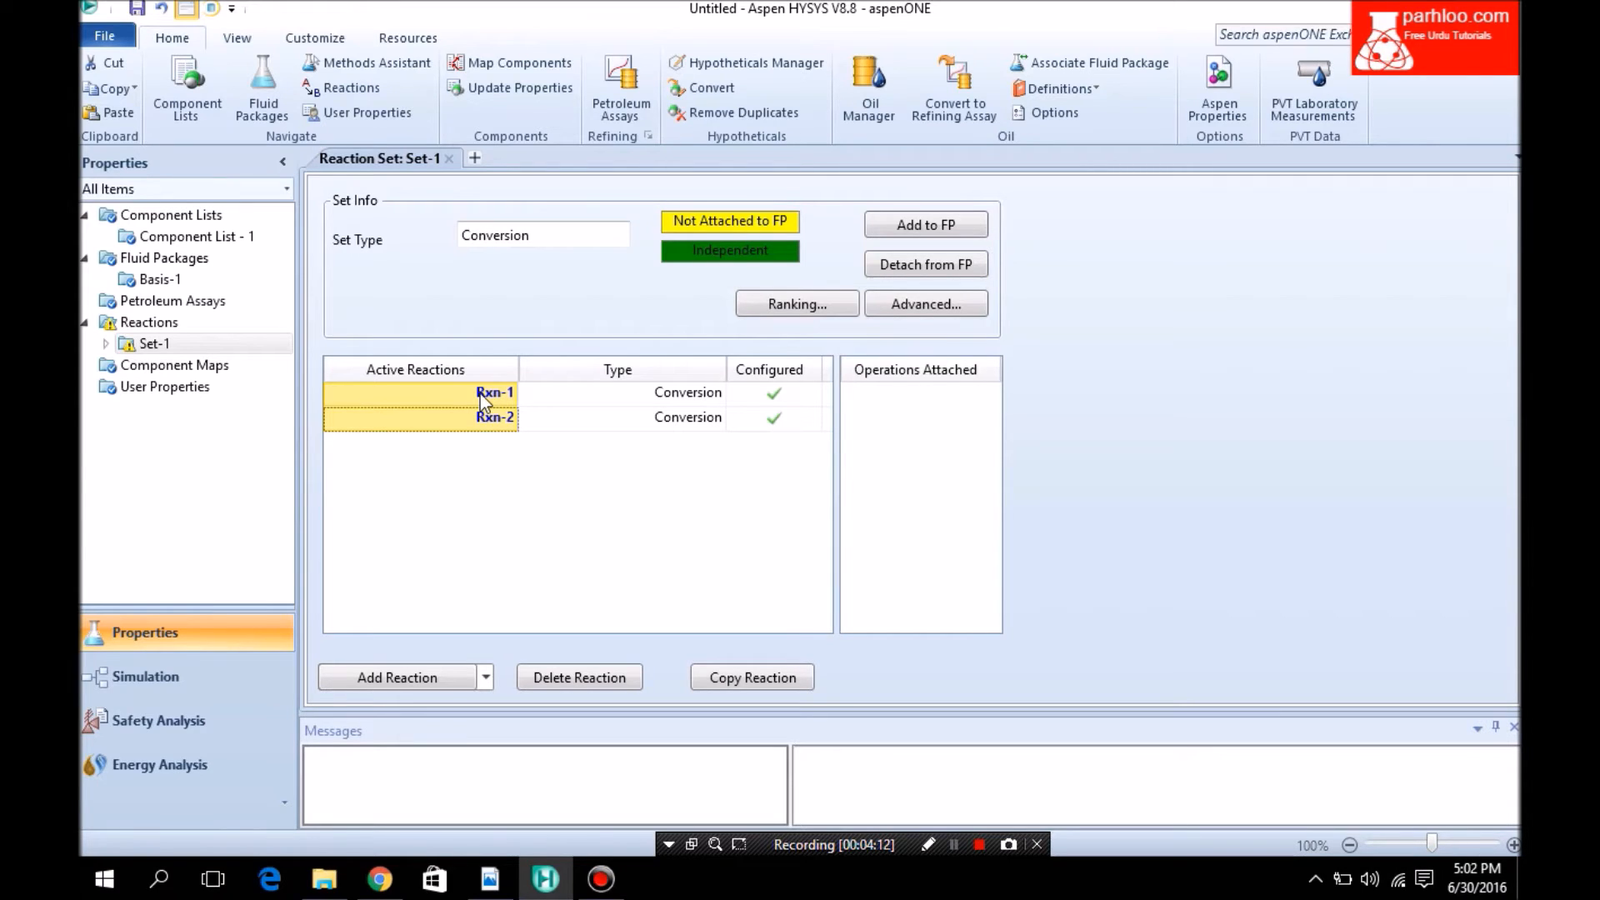
{"action": "left_click", "coordinate": [900, 227]}
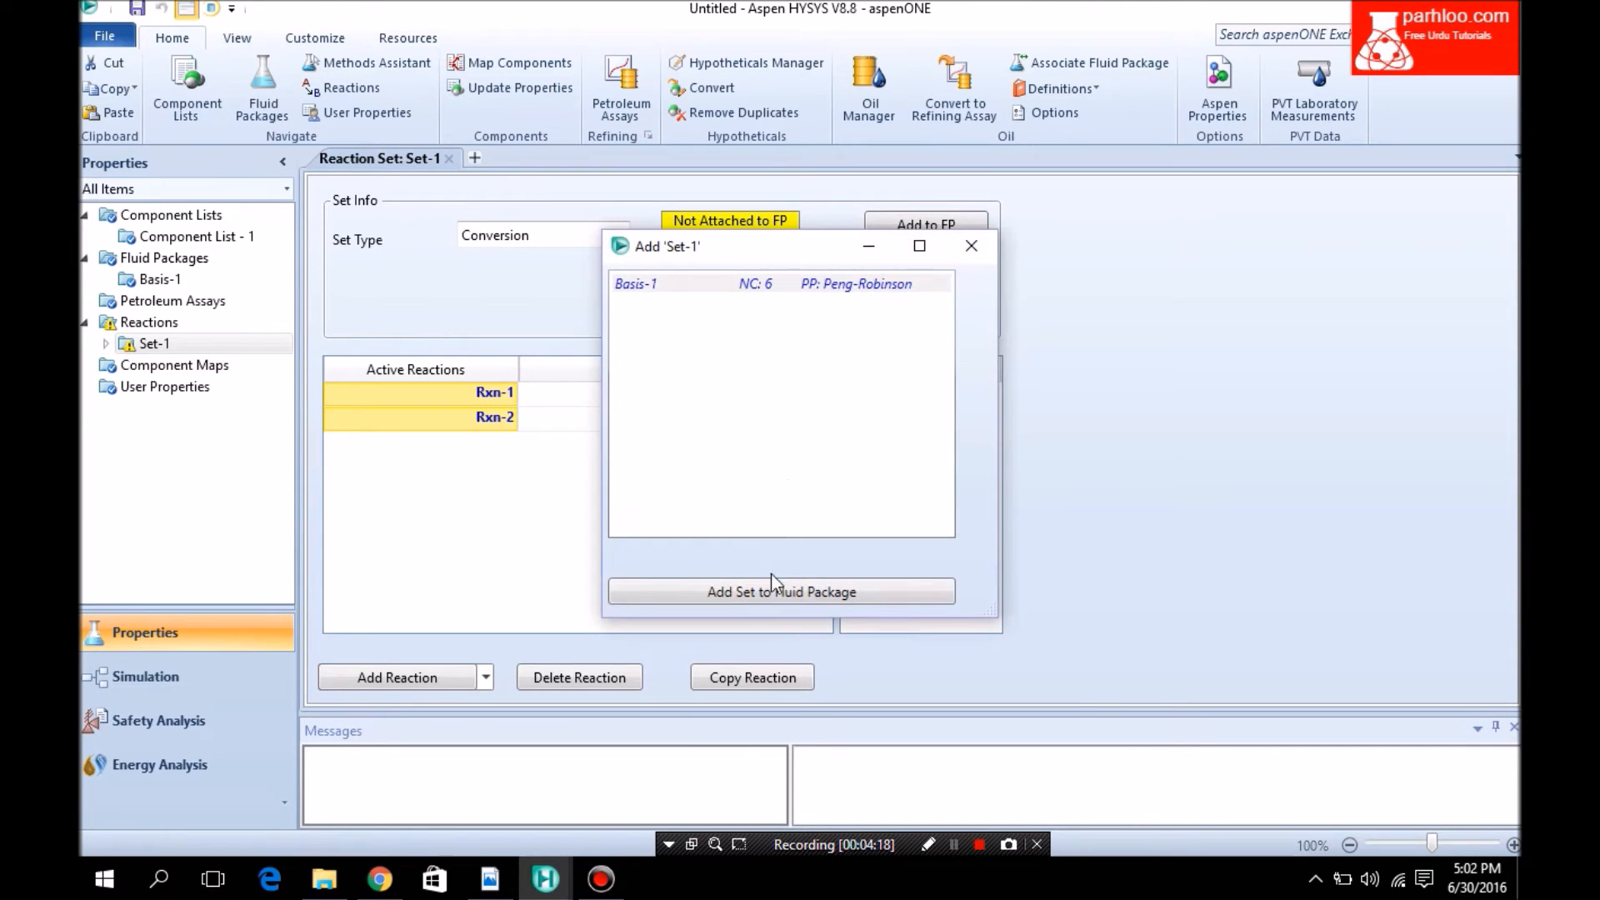
{"action": "left_click", "coordinate": [774, 589]}
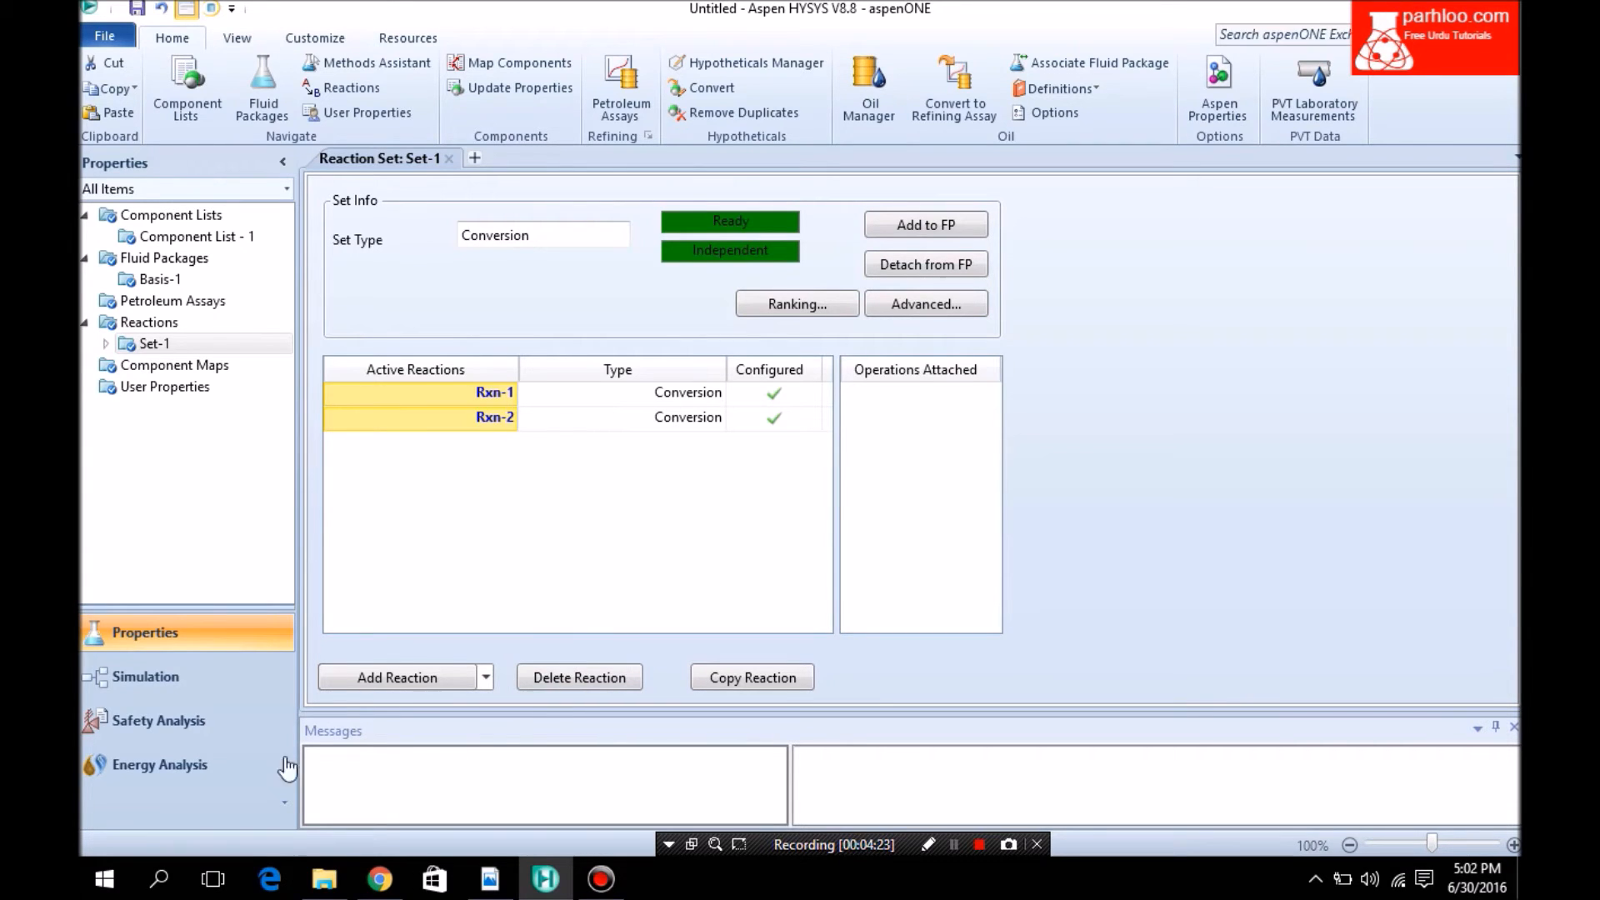
Switch to the simulation environment, place a material stream on the flowsheet and name it methane
{"action": "left_click", "coordinate": [213, 690]}
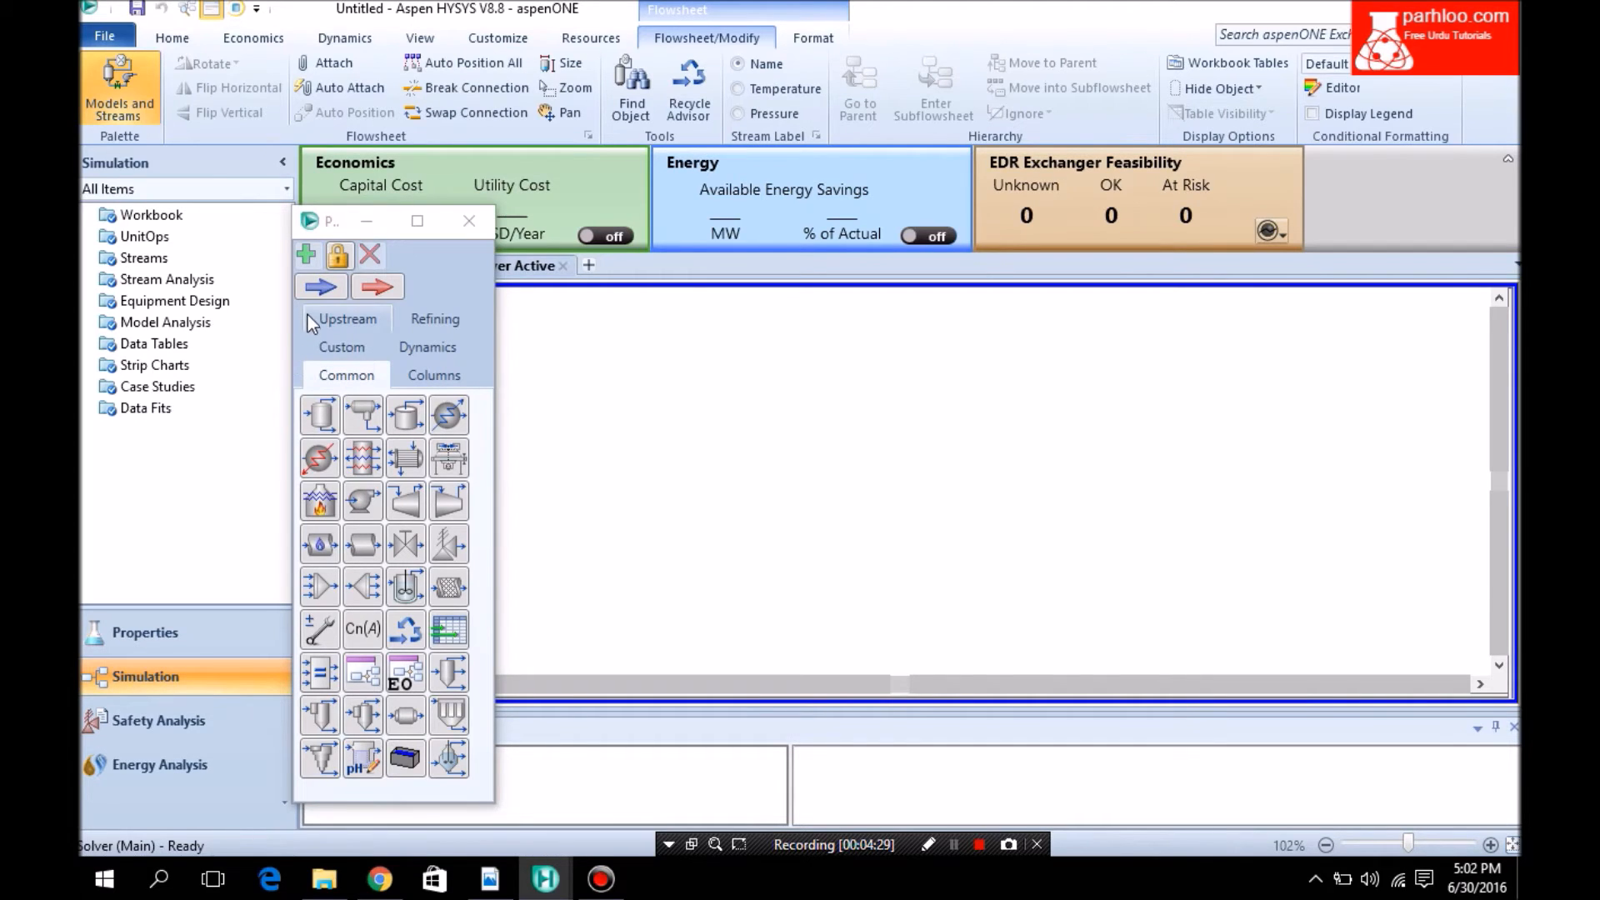
{"action": "left_click", "coordinate": [319, 287]}
{"action": "left_click", "coordinate": [665, 385]}
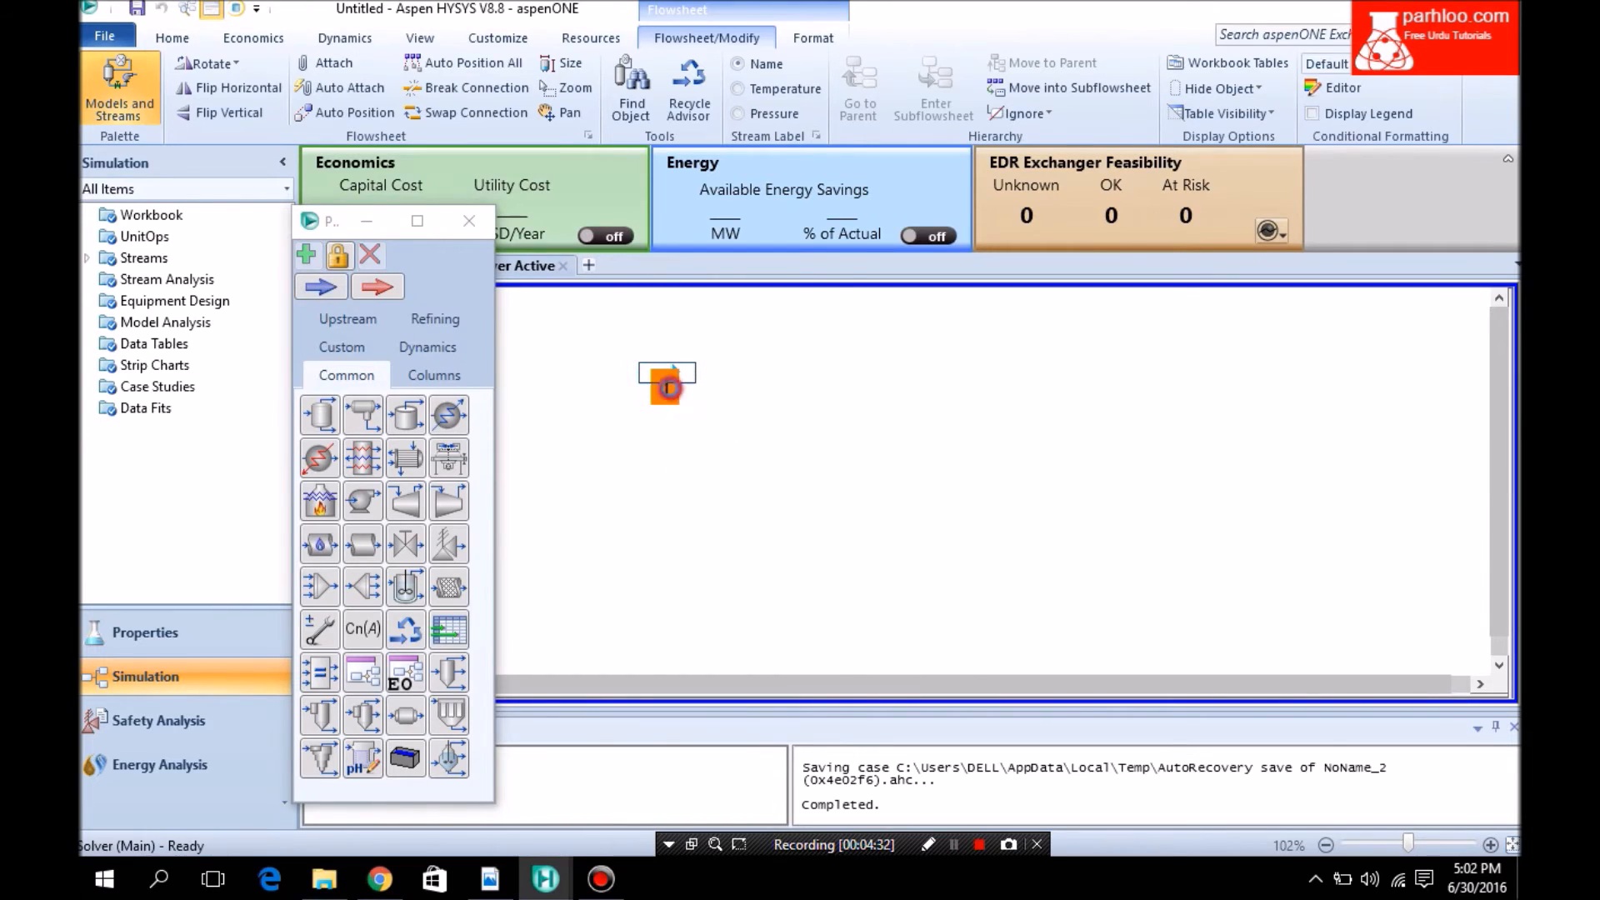
{"action": "double_click", "coordinate": [666, 387]}
{"action": "left_click", "coordinate": [659, 173]}
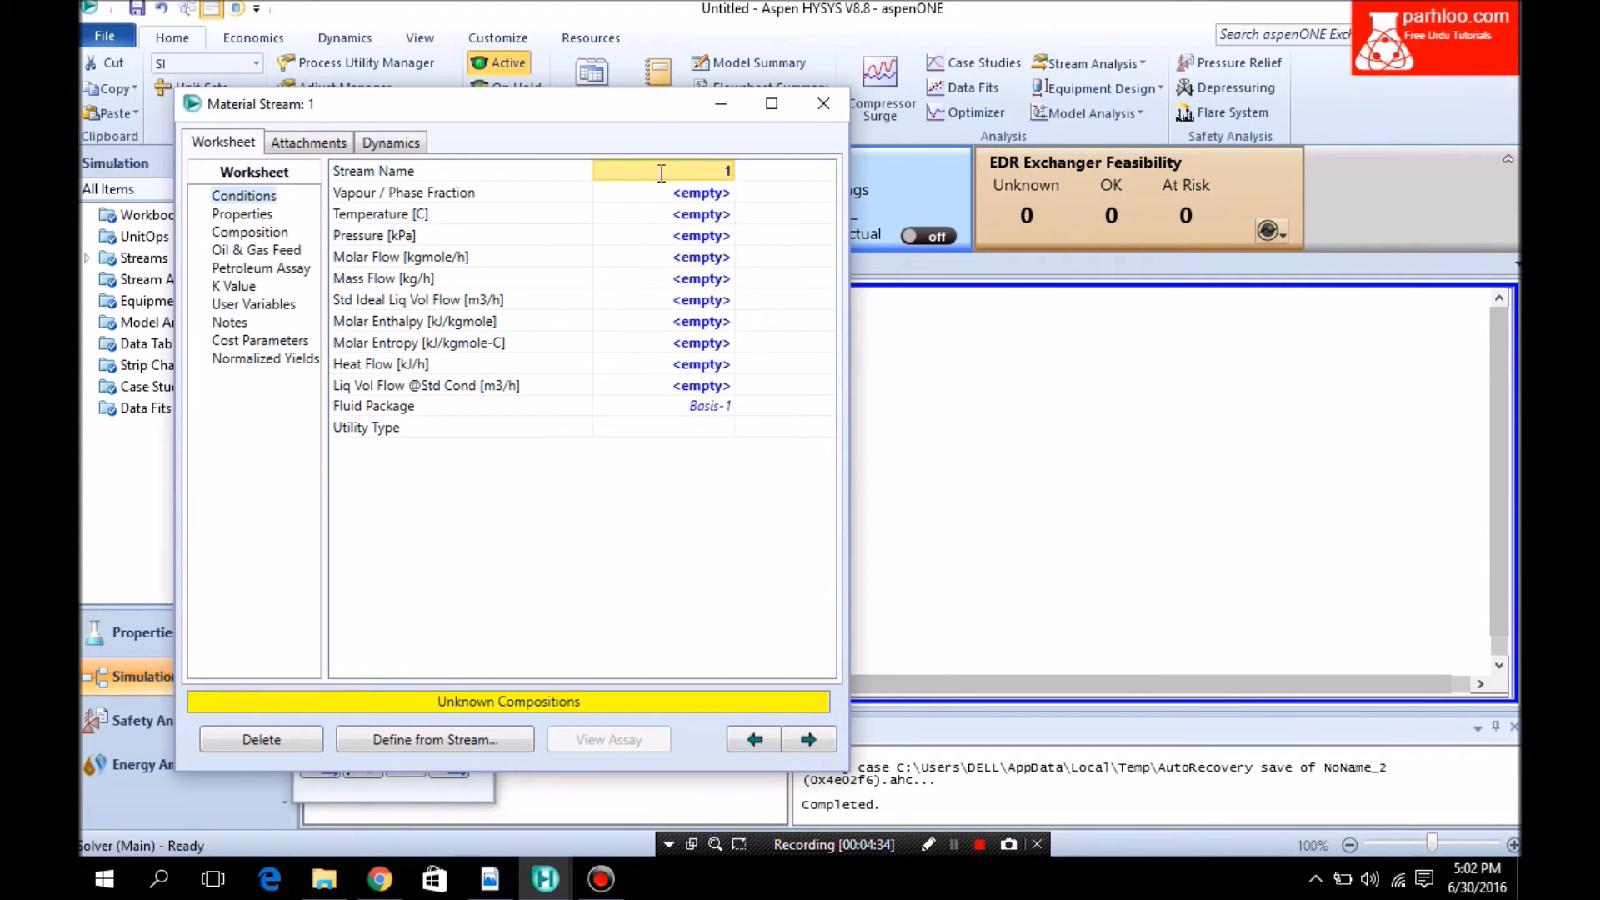
{"action": "type", "text": "methane"}
{"action": "key", "text": "Return"}
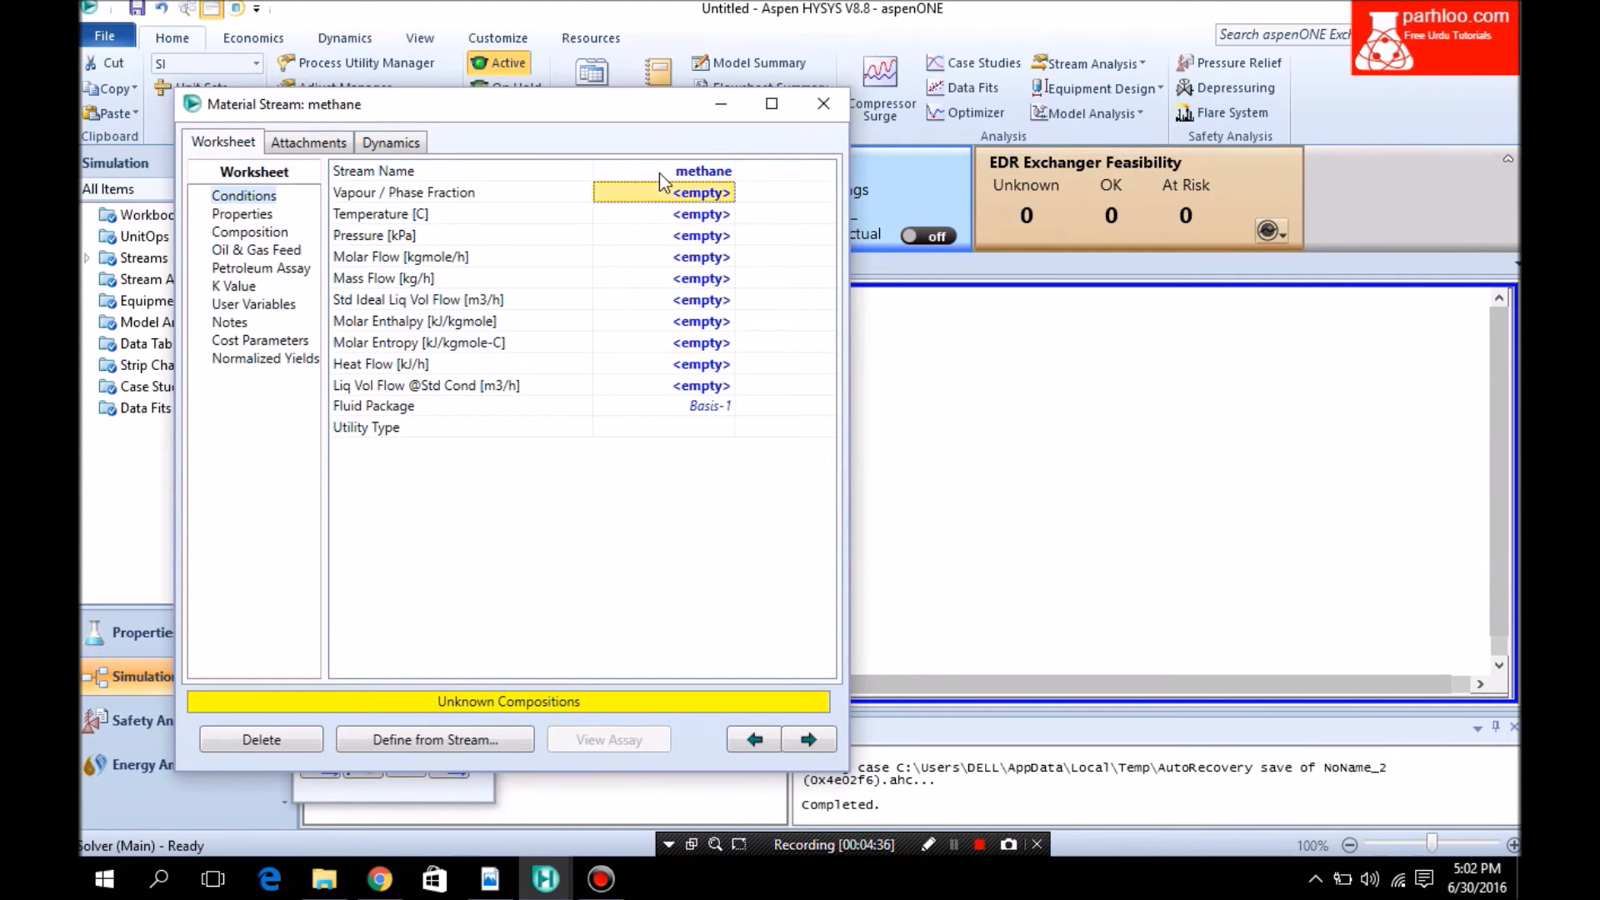
Set the methane stream's temperature to 25 C
{"action": "left_click", "coordinate": [687, 220]}
{"action": "type", "text": "2"}
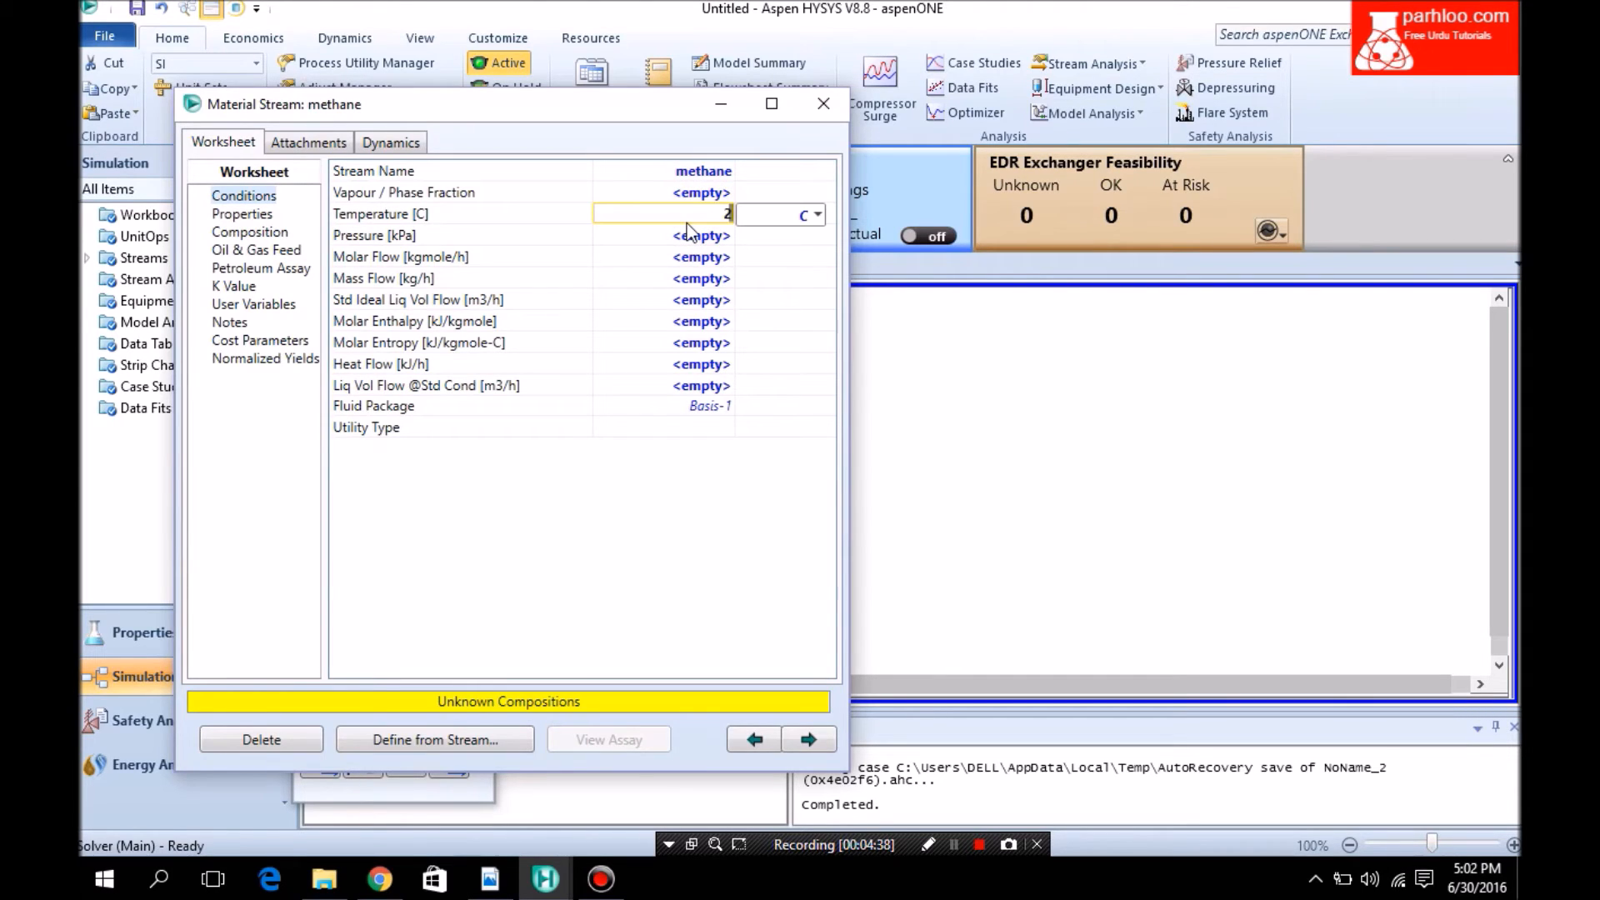
{"action": "type", "text": "5"}
{"action": "key", "text": "Return"}
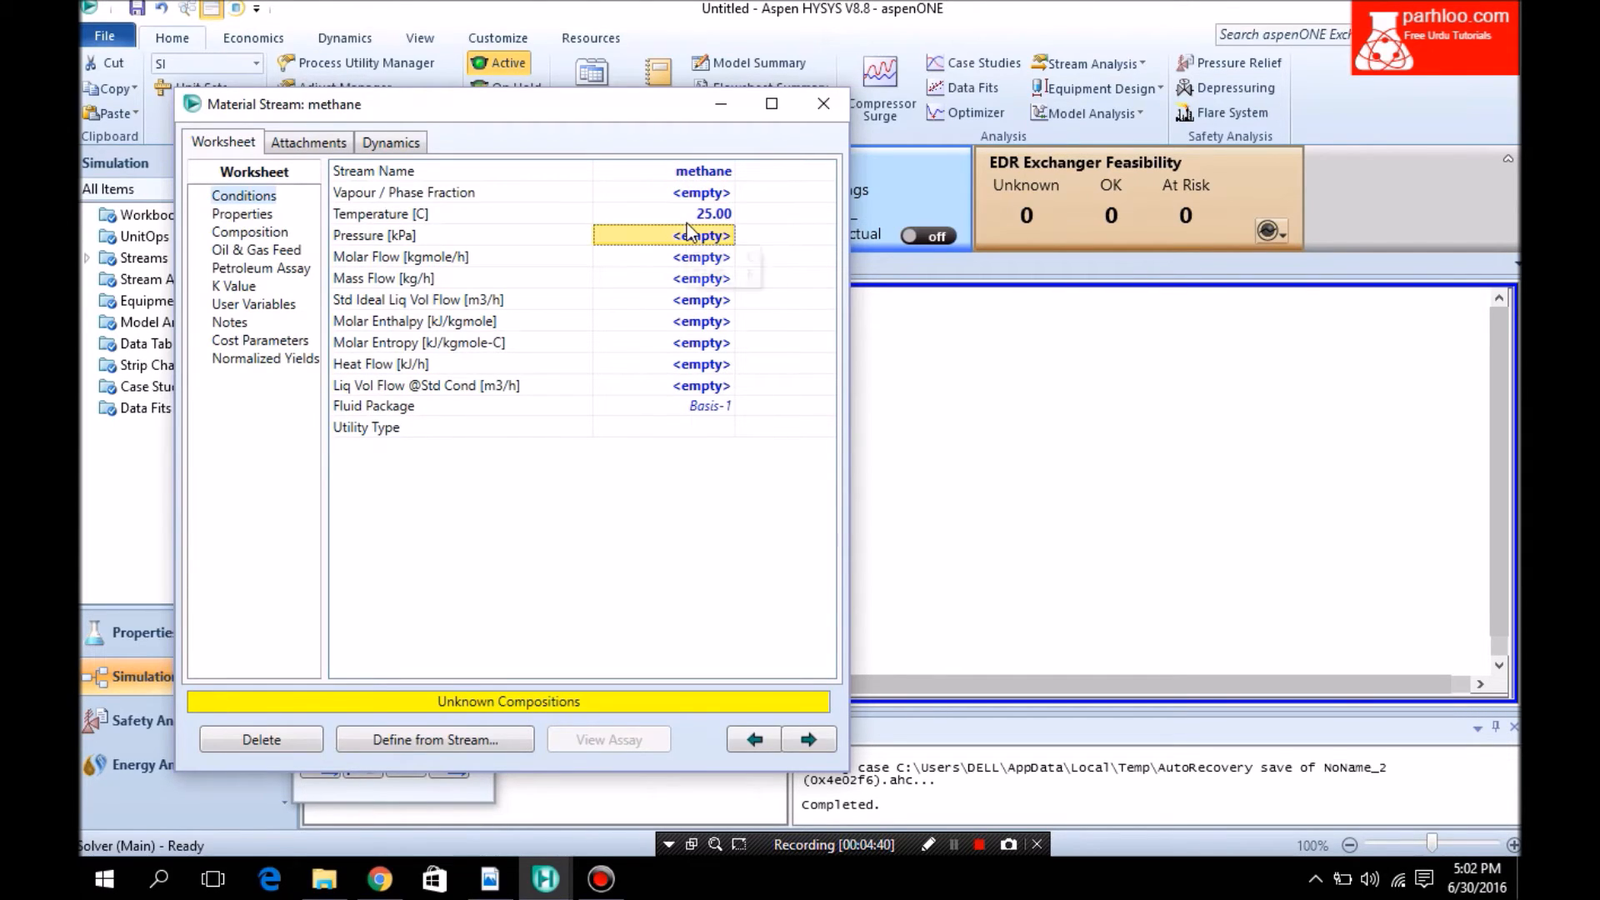
{"action": "left_click", "coordinate": [685, 220]}
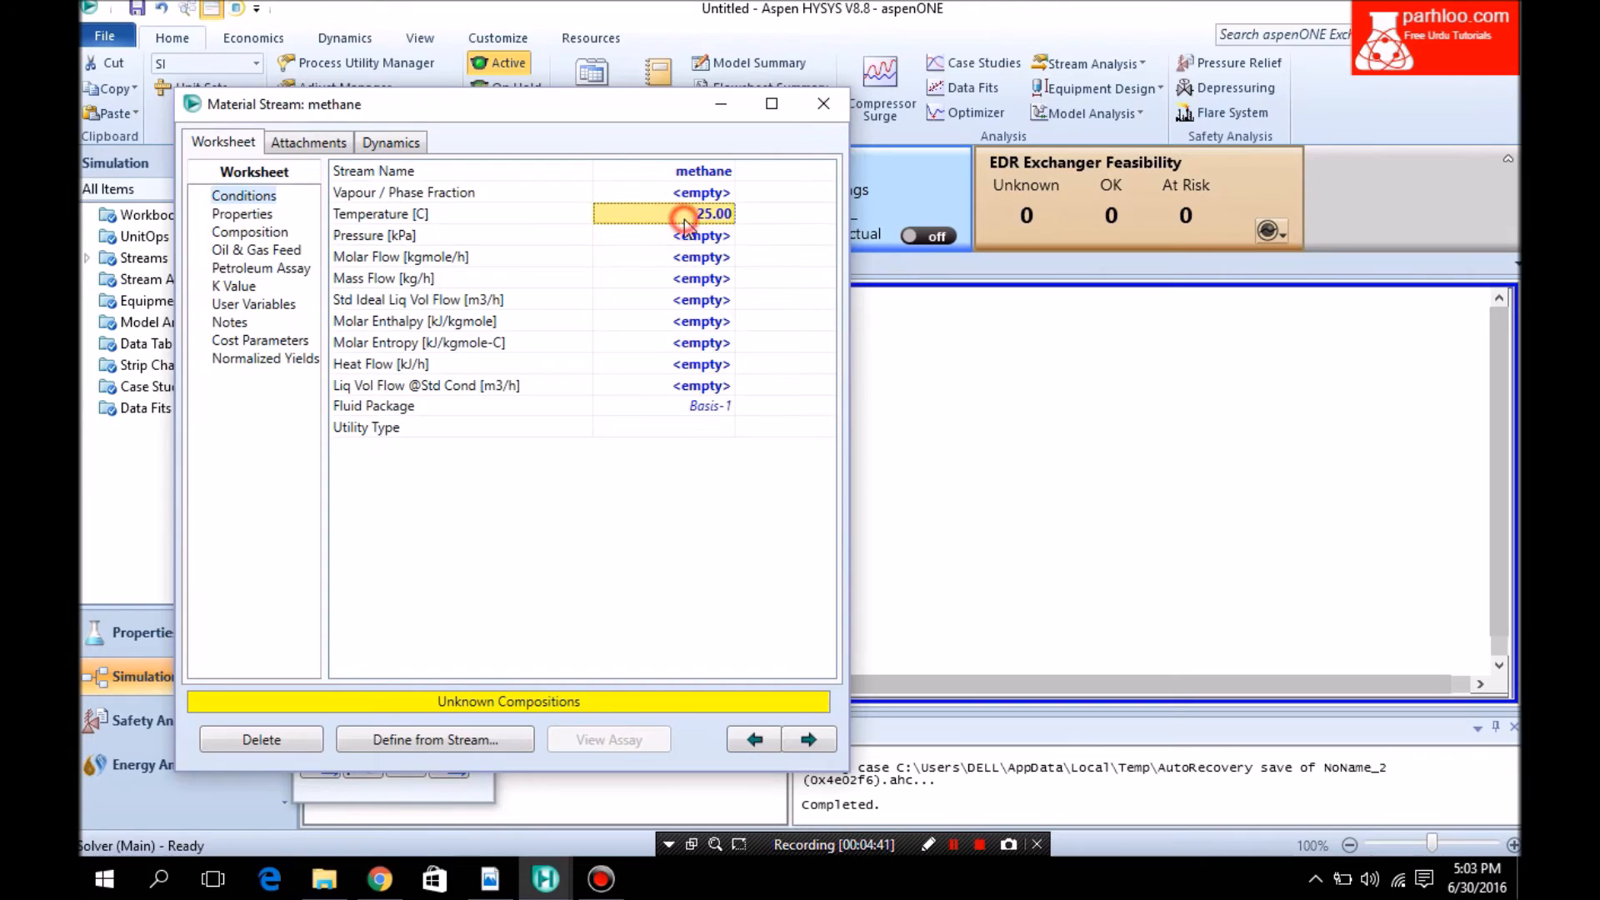
{"action": "type", "text": "5"}
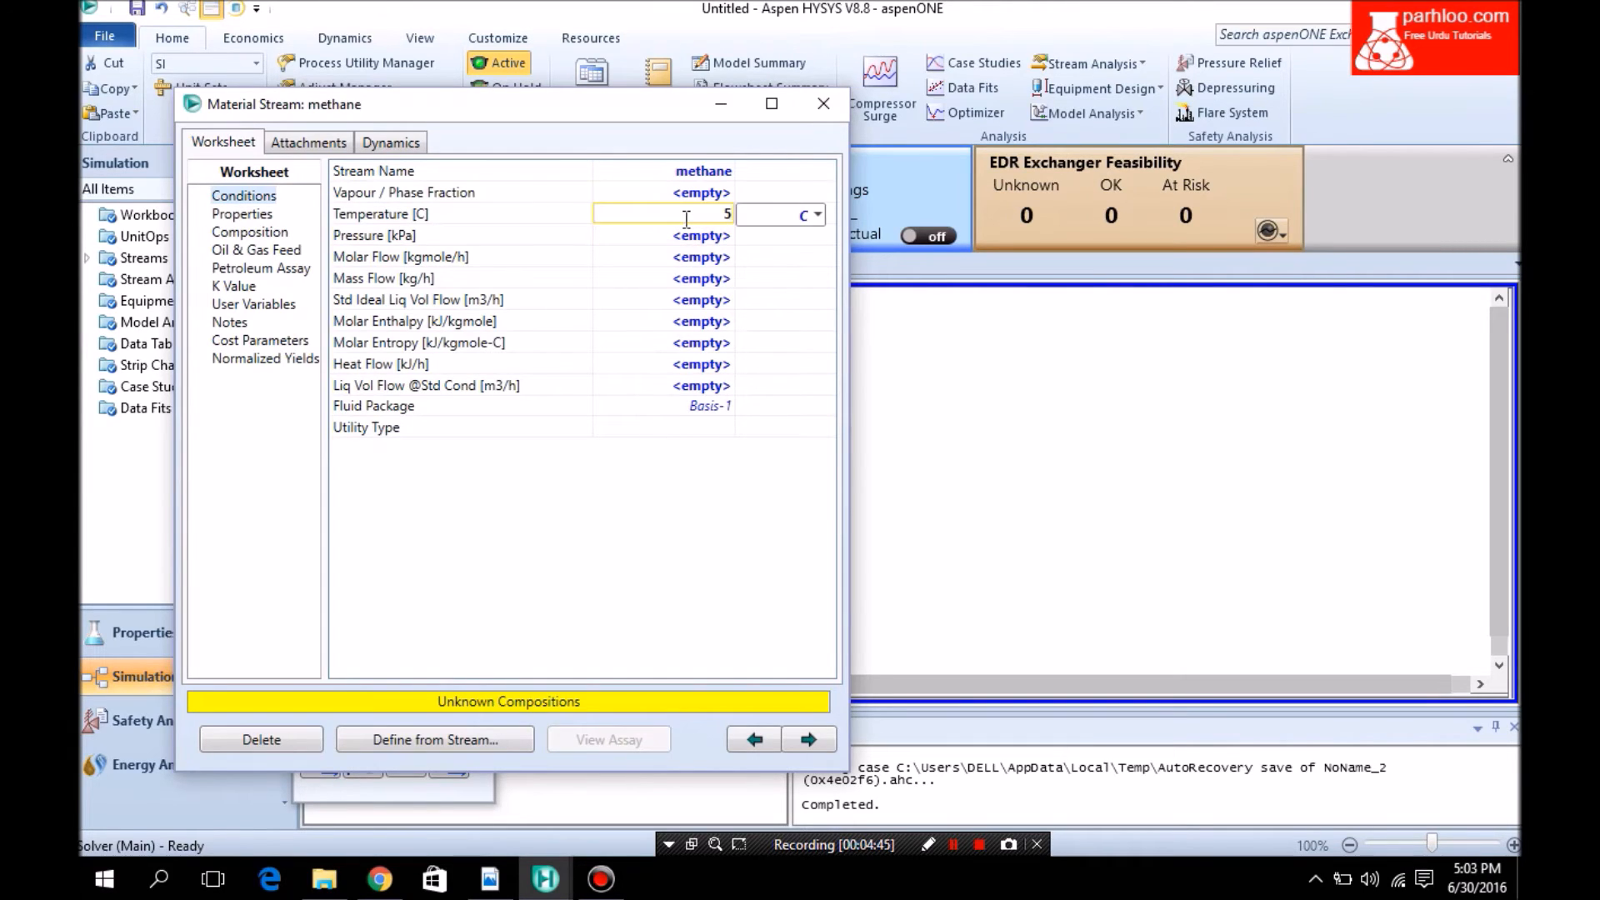
{"action": "type", "text": "25"}
Set the methane stream's pressure to 2 bar
{"action": "left_click", "coordinate": [683, 229]}
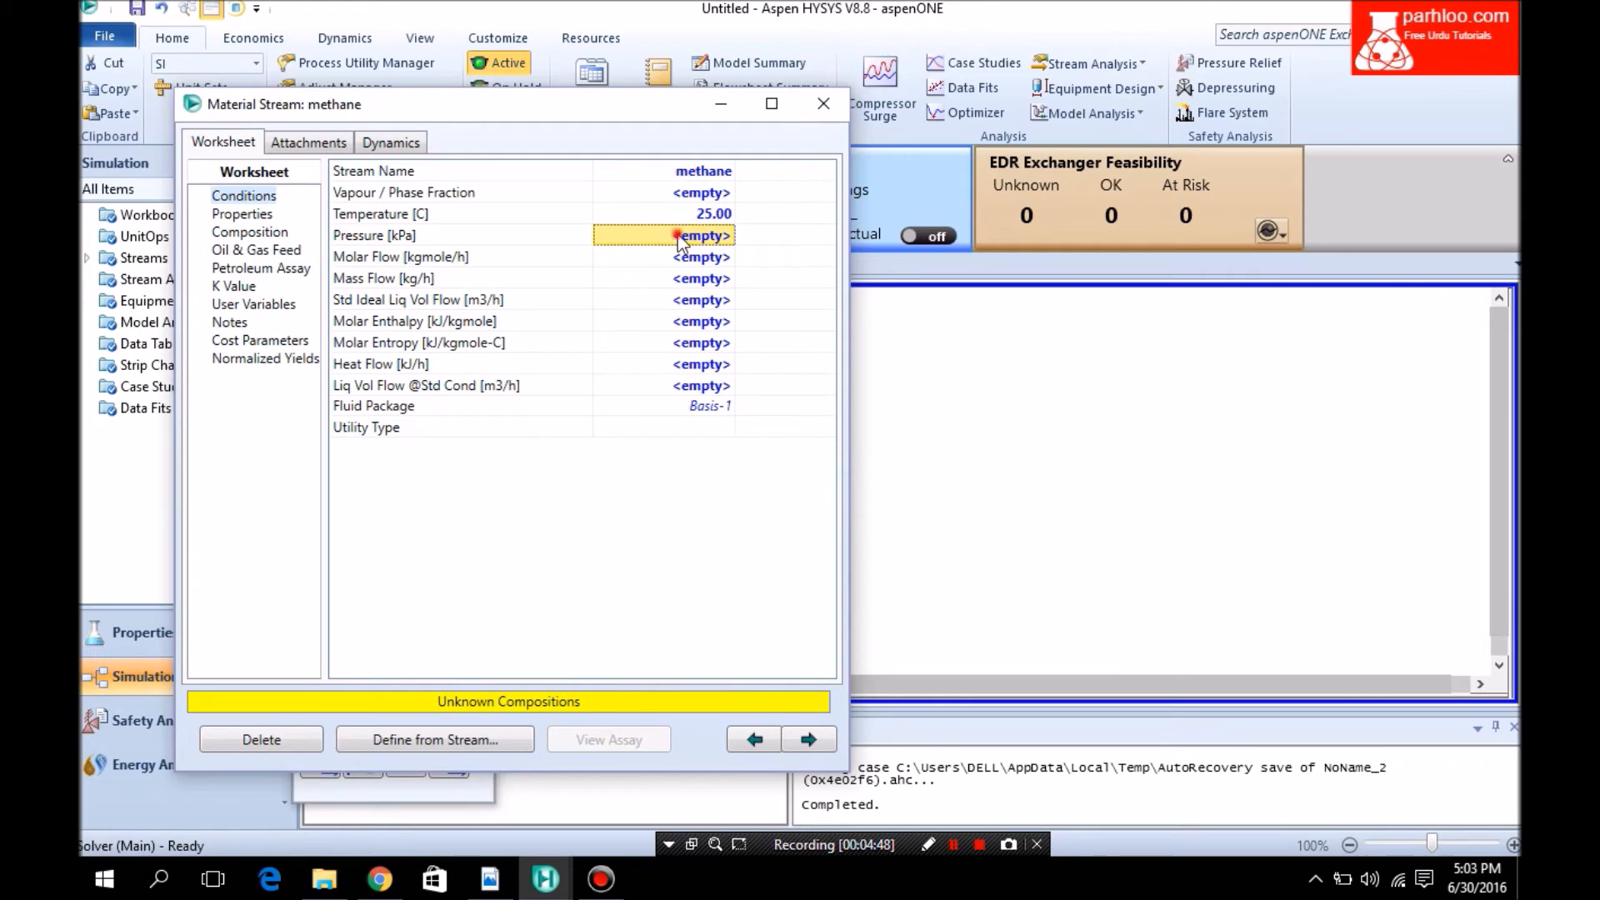
{"action": "type", "text": "2"}
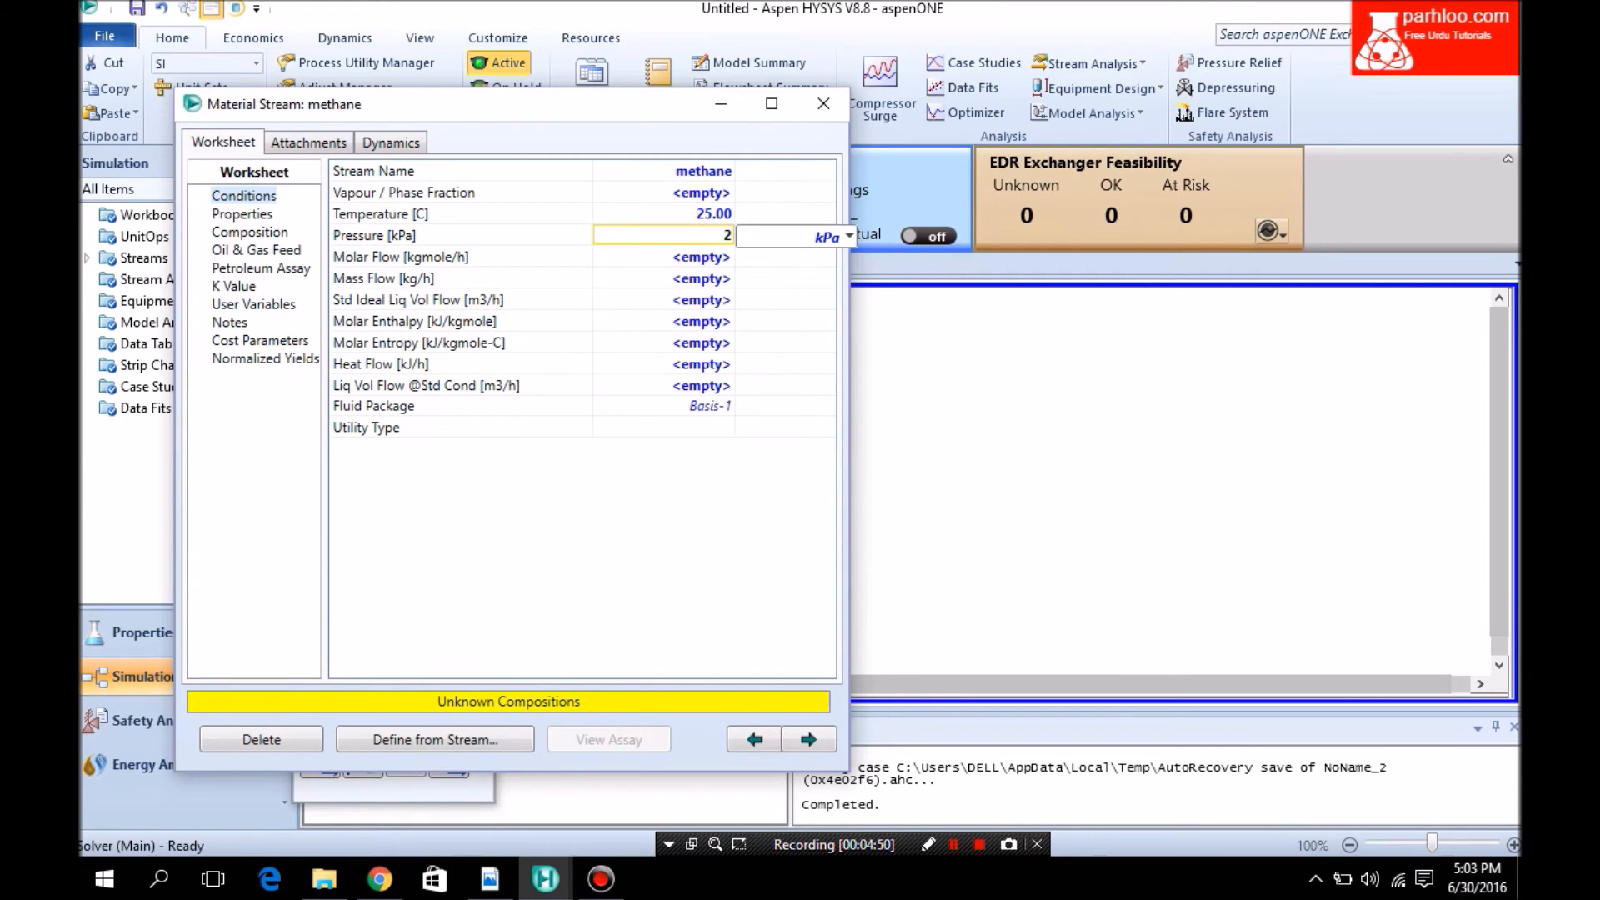
{"action": "type", "text": "00"}
{"action": "left_click", "coordinate": [768, 225]}
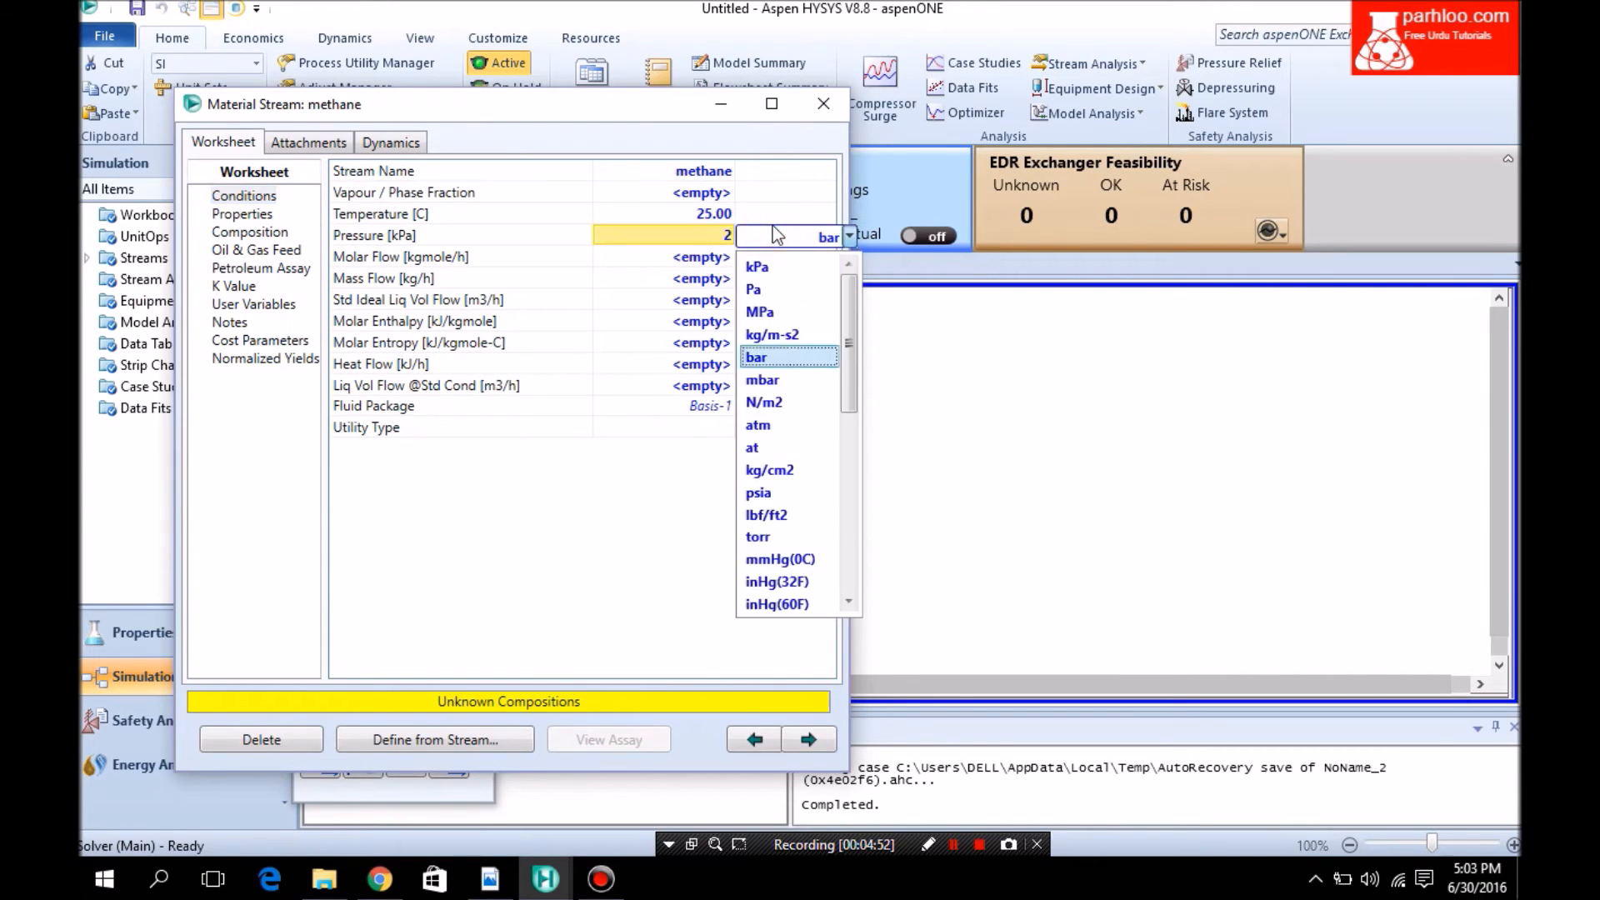
{"action": "left_click", "coordinate": [773, 227]}
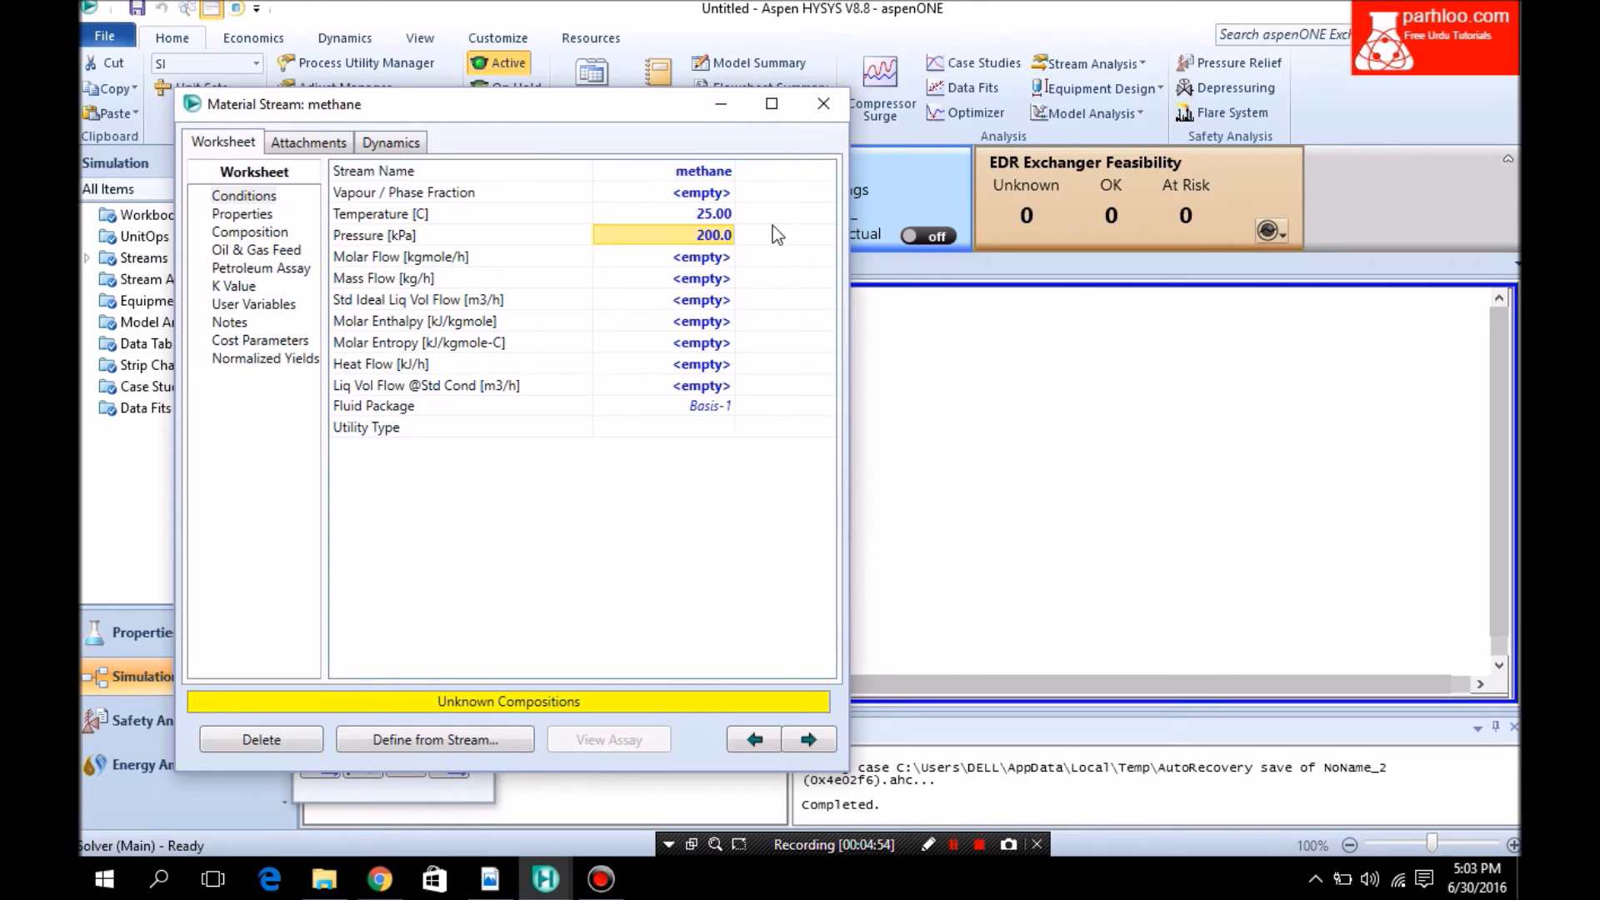
Set the methane stream's molar flow to 100 kgmole/h
{"action": "left_click", "coordinate": [701, 258]}
{"action": "type", "text": "100"}
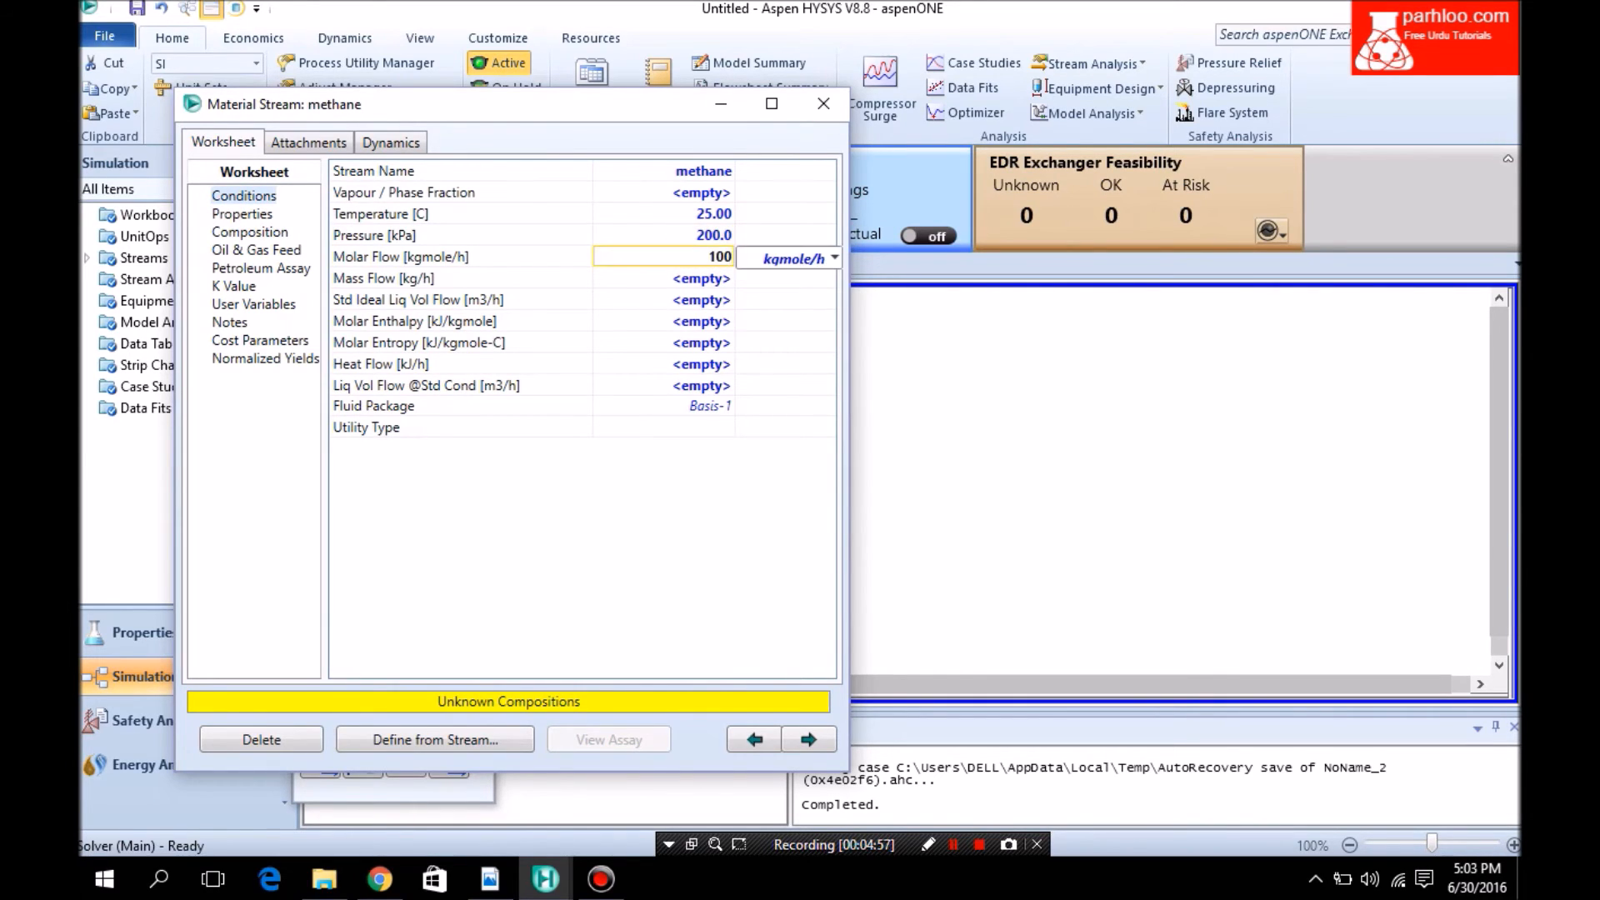
{"action": "key", "text": "Return"}
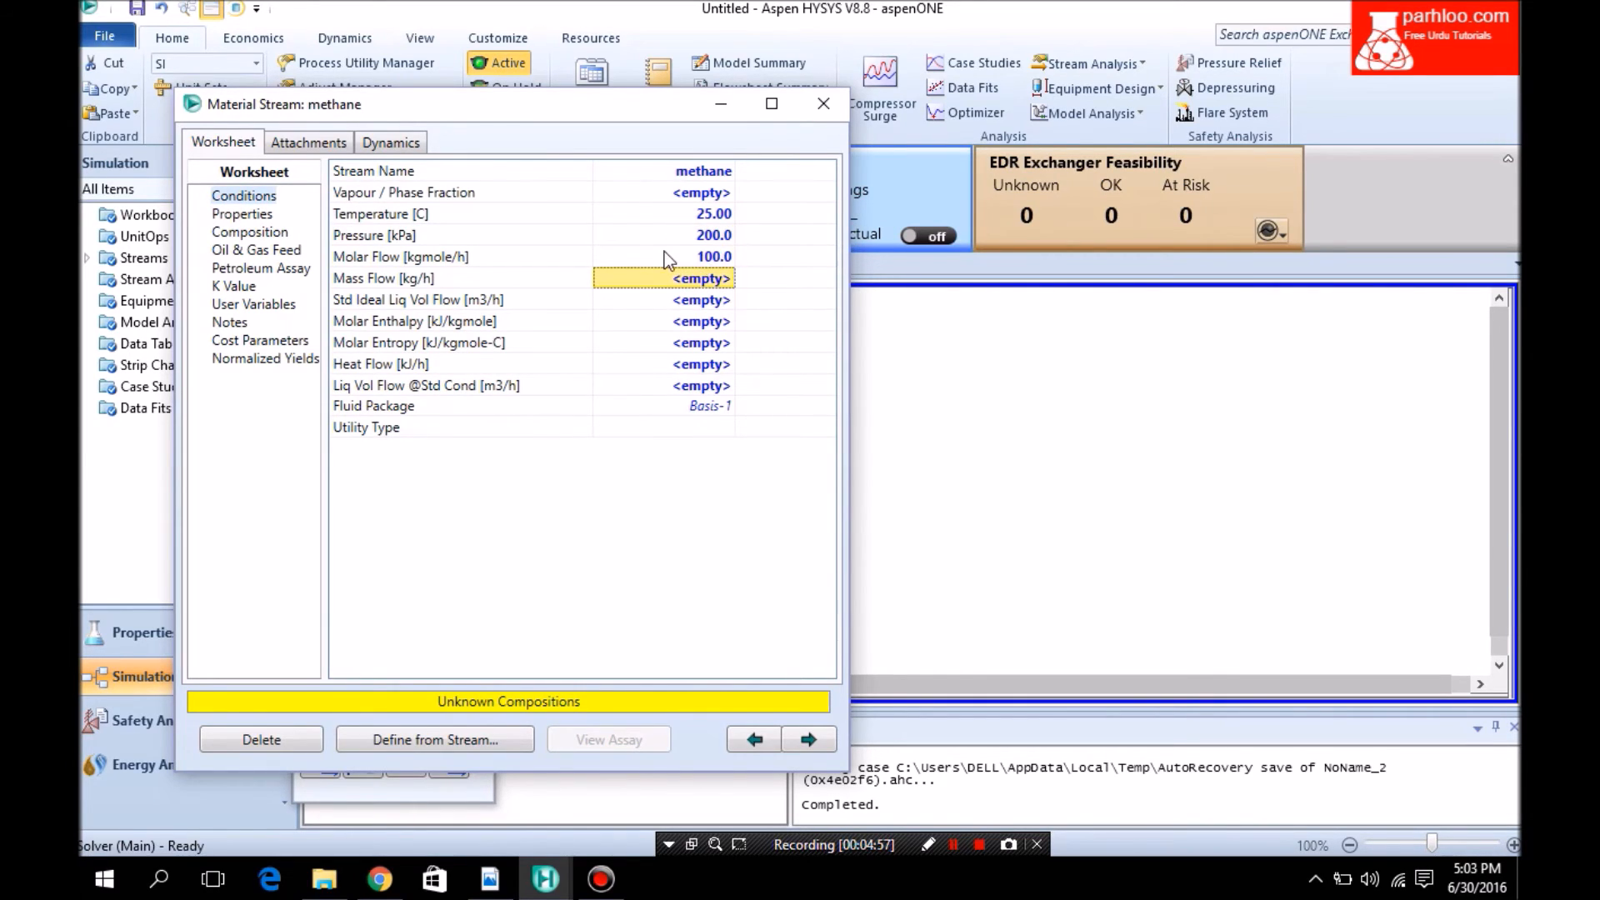
Define the methane stream's composition as mole fraction 1 methane, accept it and close the stream's properties
{"action": "left_click", "coordinate": [252, 233]}
{"action": "left_click", "coordinate": [666, 204]}
{"action": "type", "text": "1"}
{"action": "key", "text": "Return"}
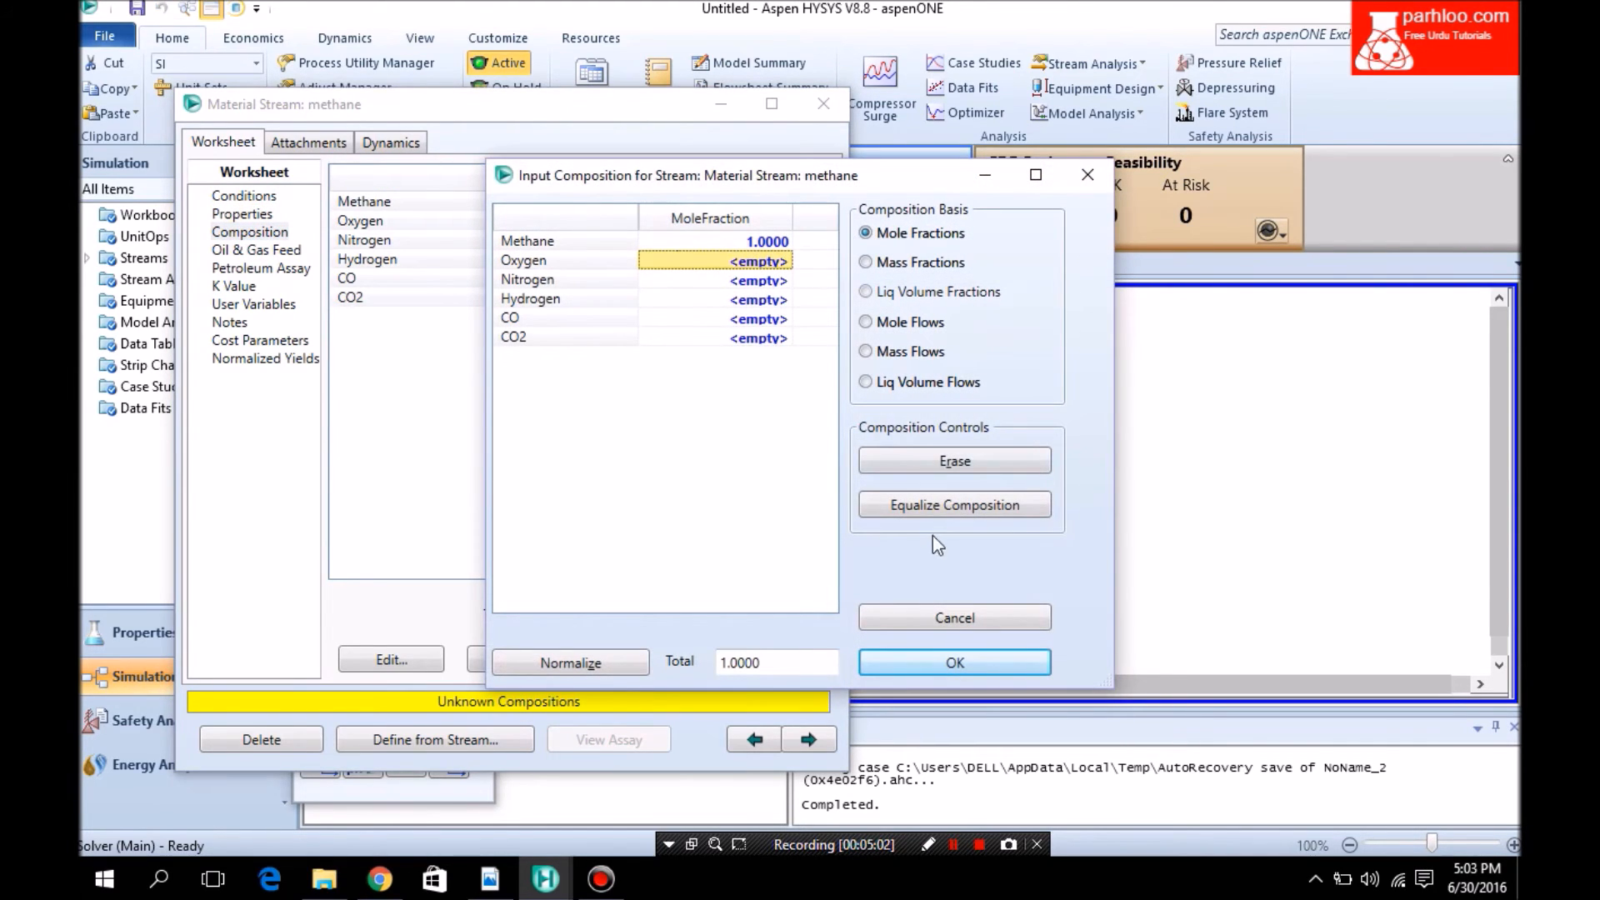
{"action": "left_click", "coordinate": [889, 660]}
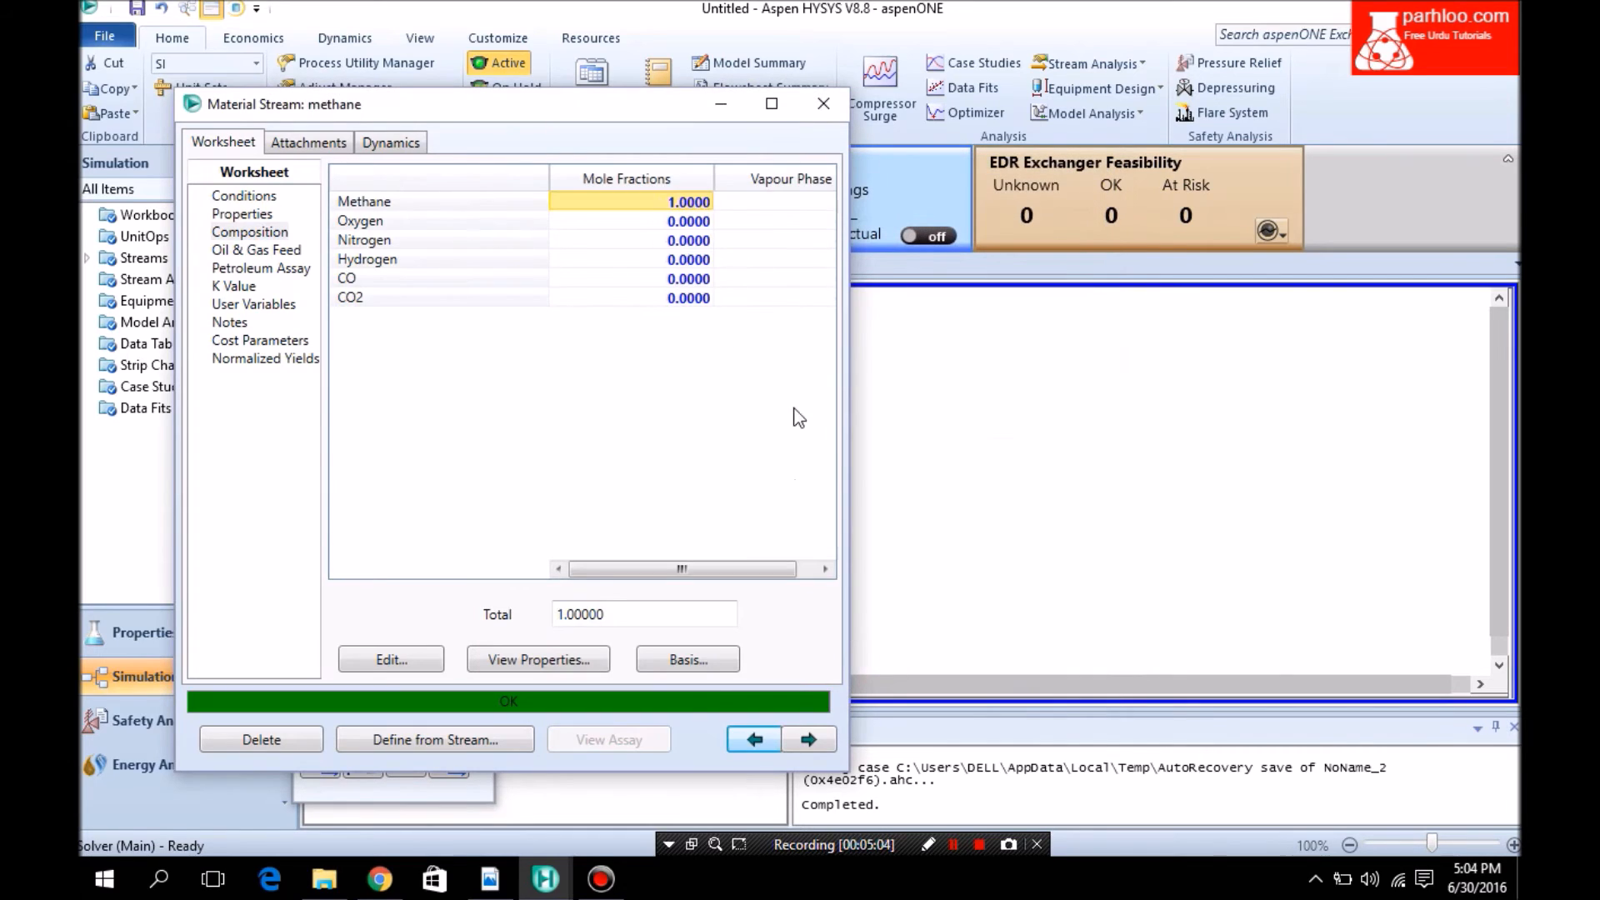
{"action": "left_click", "coordinate": [823, 105]}
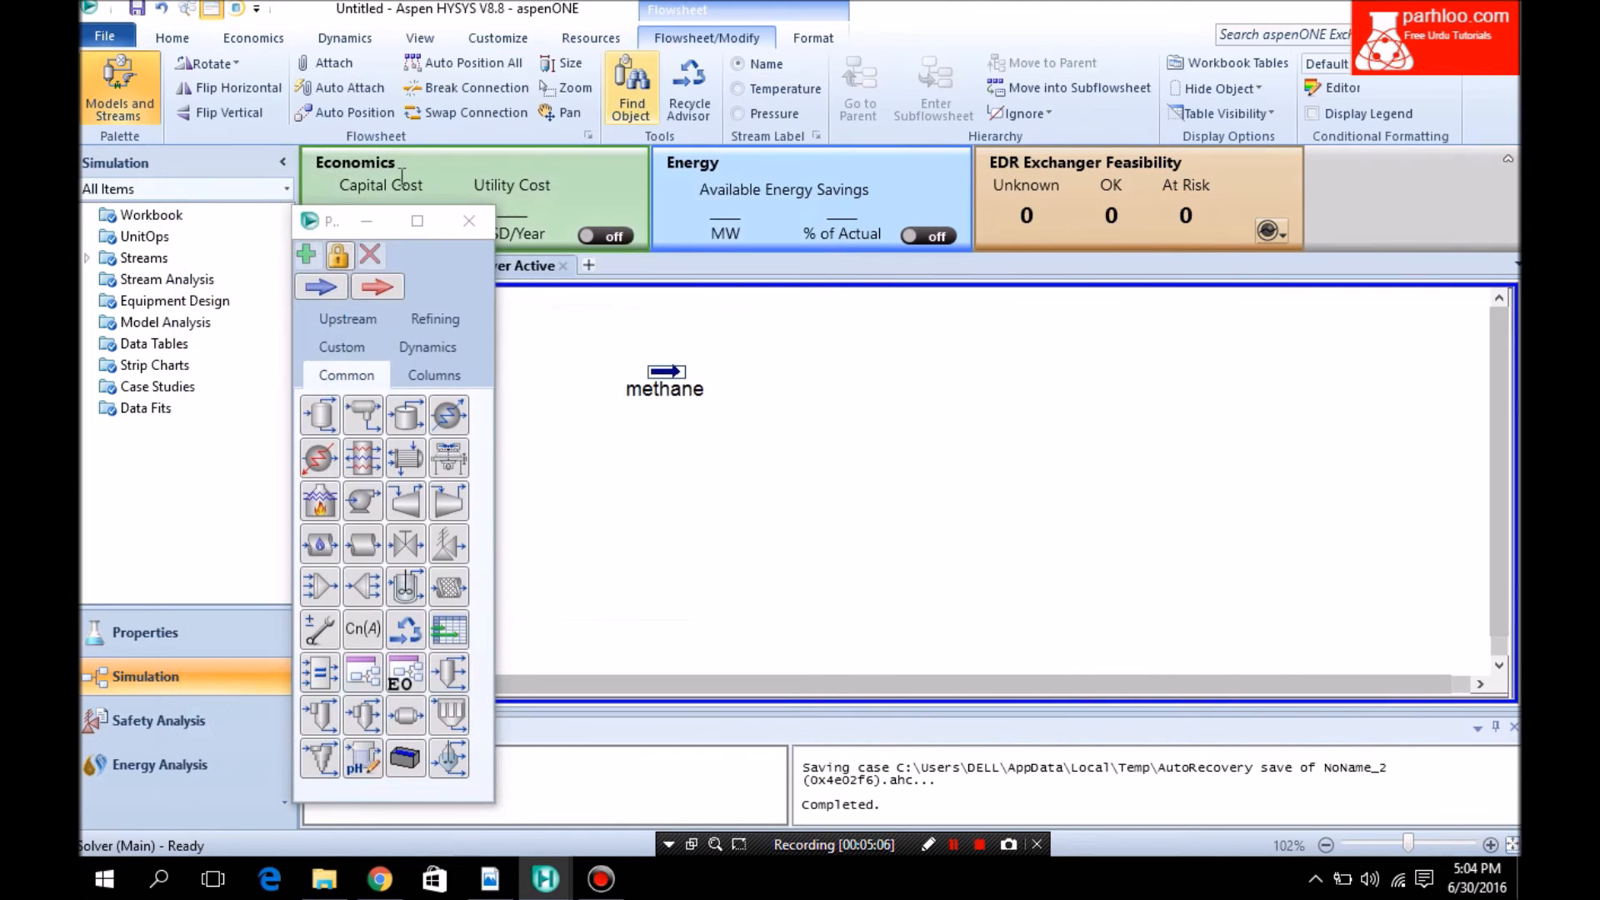
Place a second material stream below methane on the flowsheet and name it air
{"action": "left_click", "coordinate": [320, 288]}
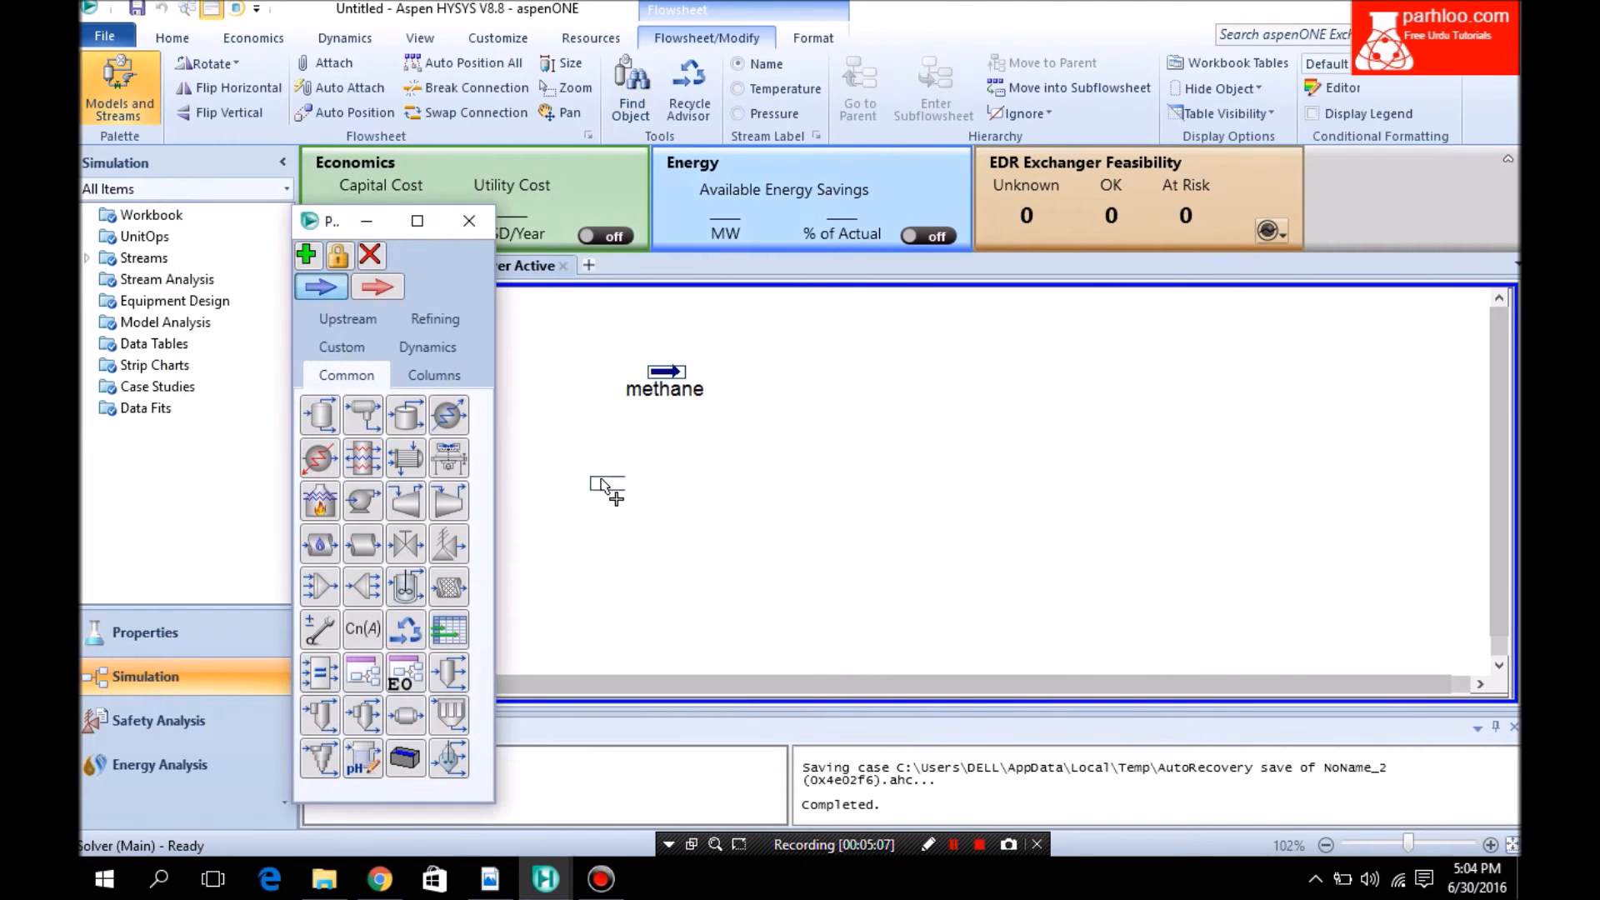
{"action": "left_click", "coordinate": [644, 503]}
{"action": "double_click", "coordinate": [654, 502]}
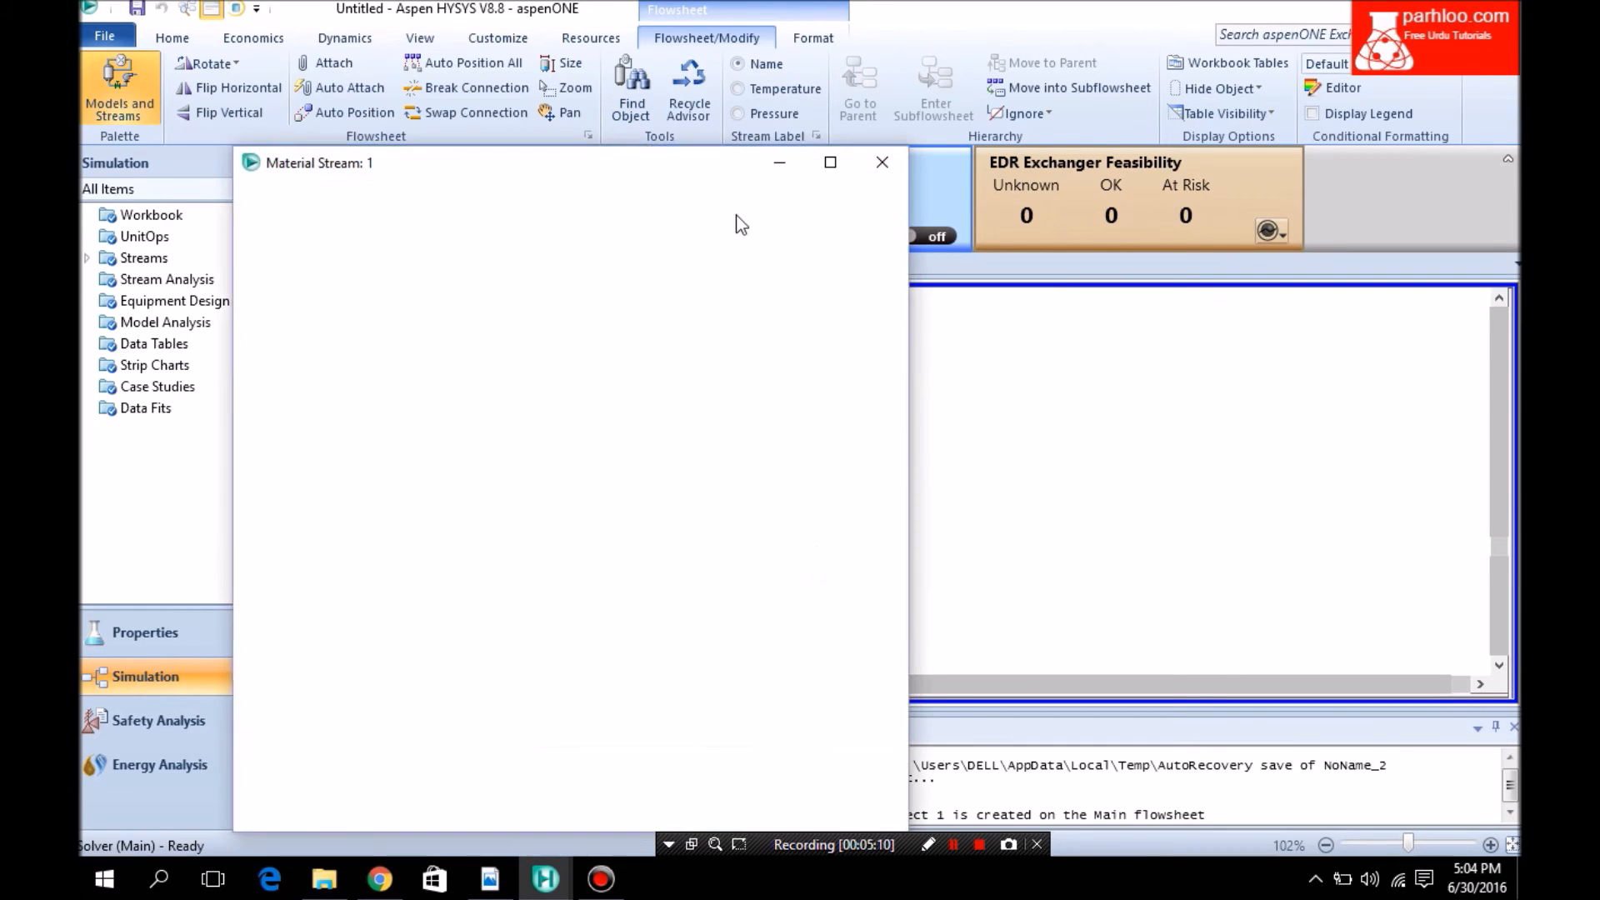
{"action": "left_click", "coordinate": [734, 230]}
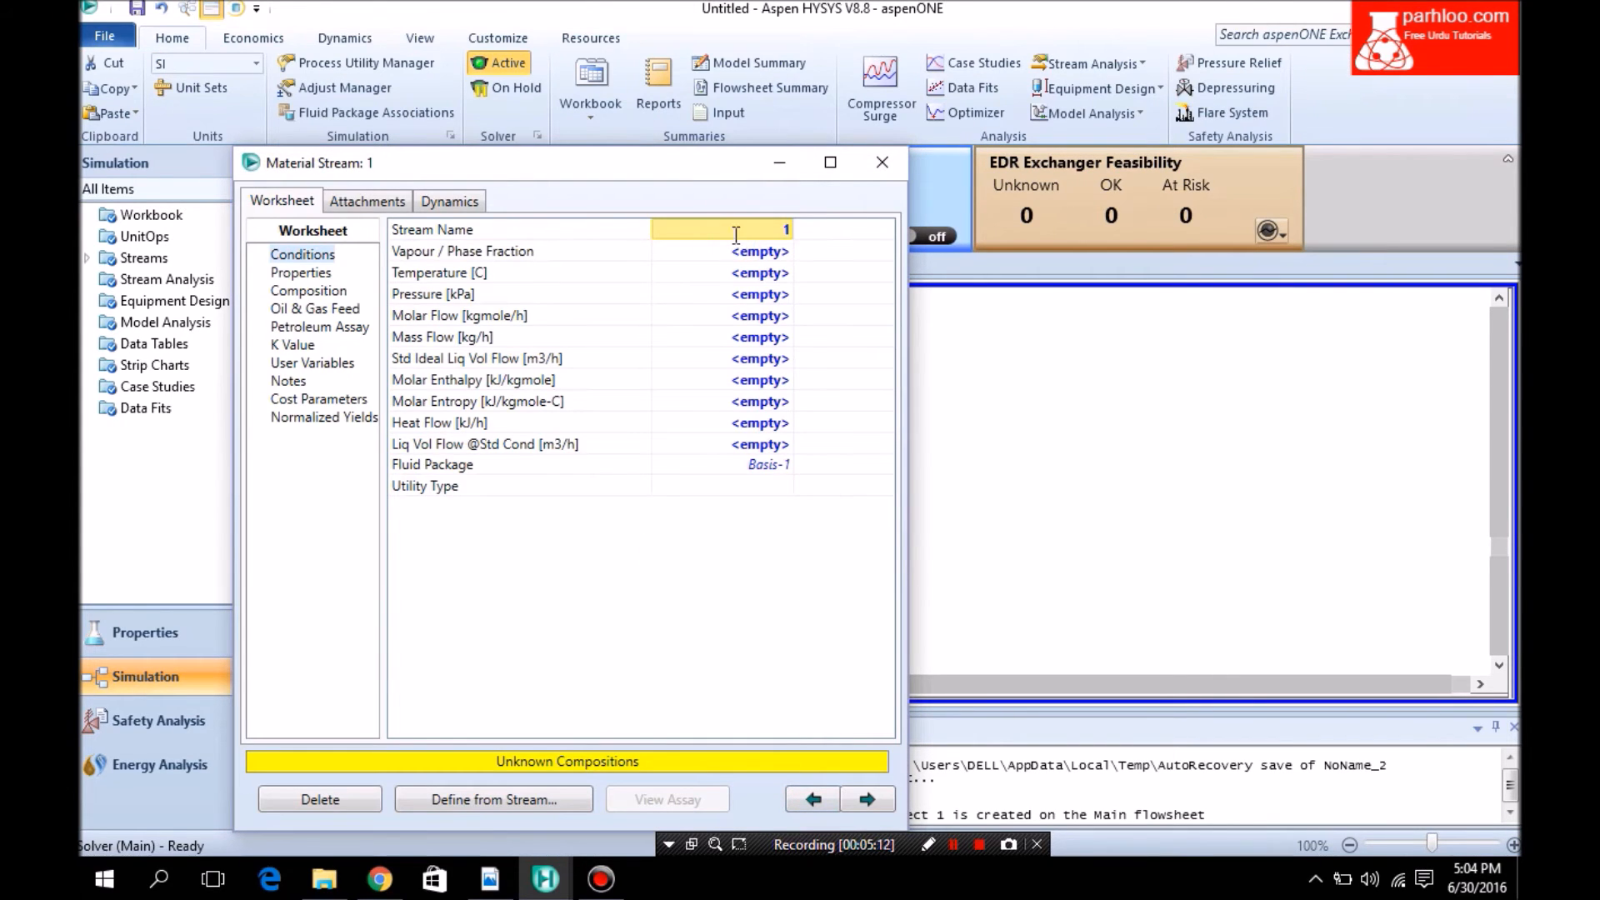
{"action": "type", "text": "air"}
{"action": "left_click", "coordinate": [735, 251]}
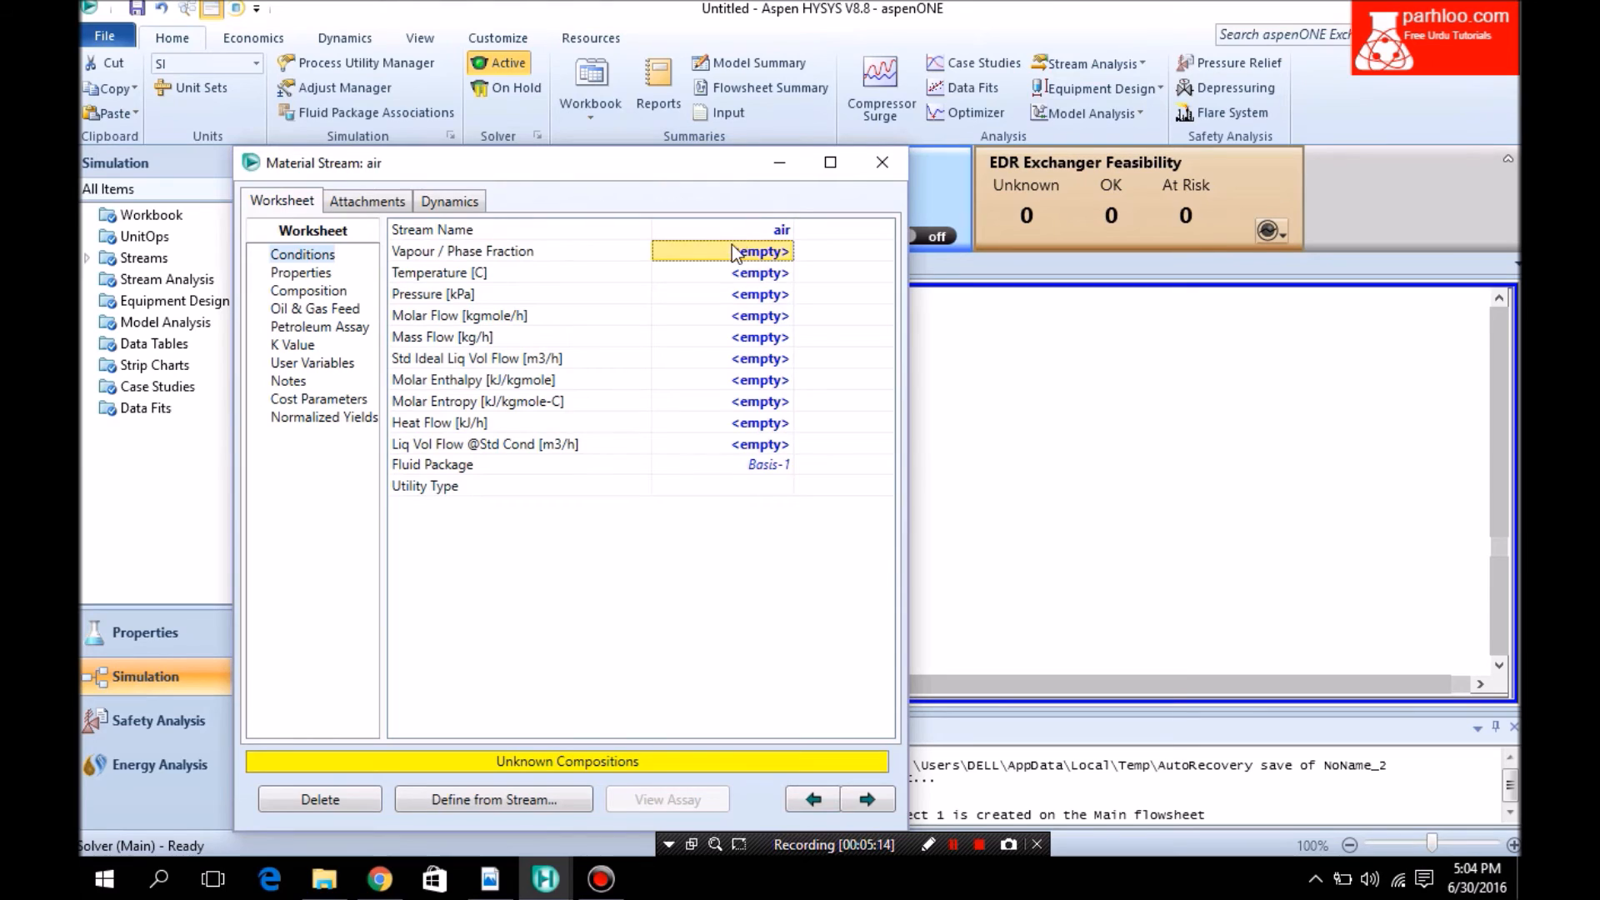
Set the air stream's temperature to 26 C and its pressure to 2 bar
{"action": "left_click", "coordinate": [738, 273]}
{"action": "type", "text": "26"}
{"action": "key", "text": "Return"}
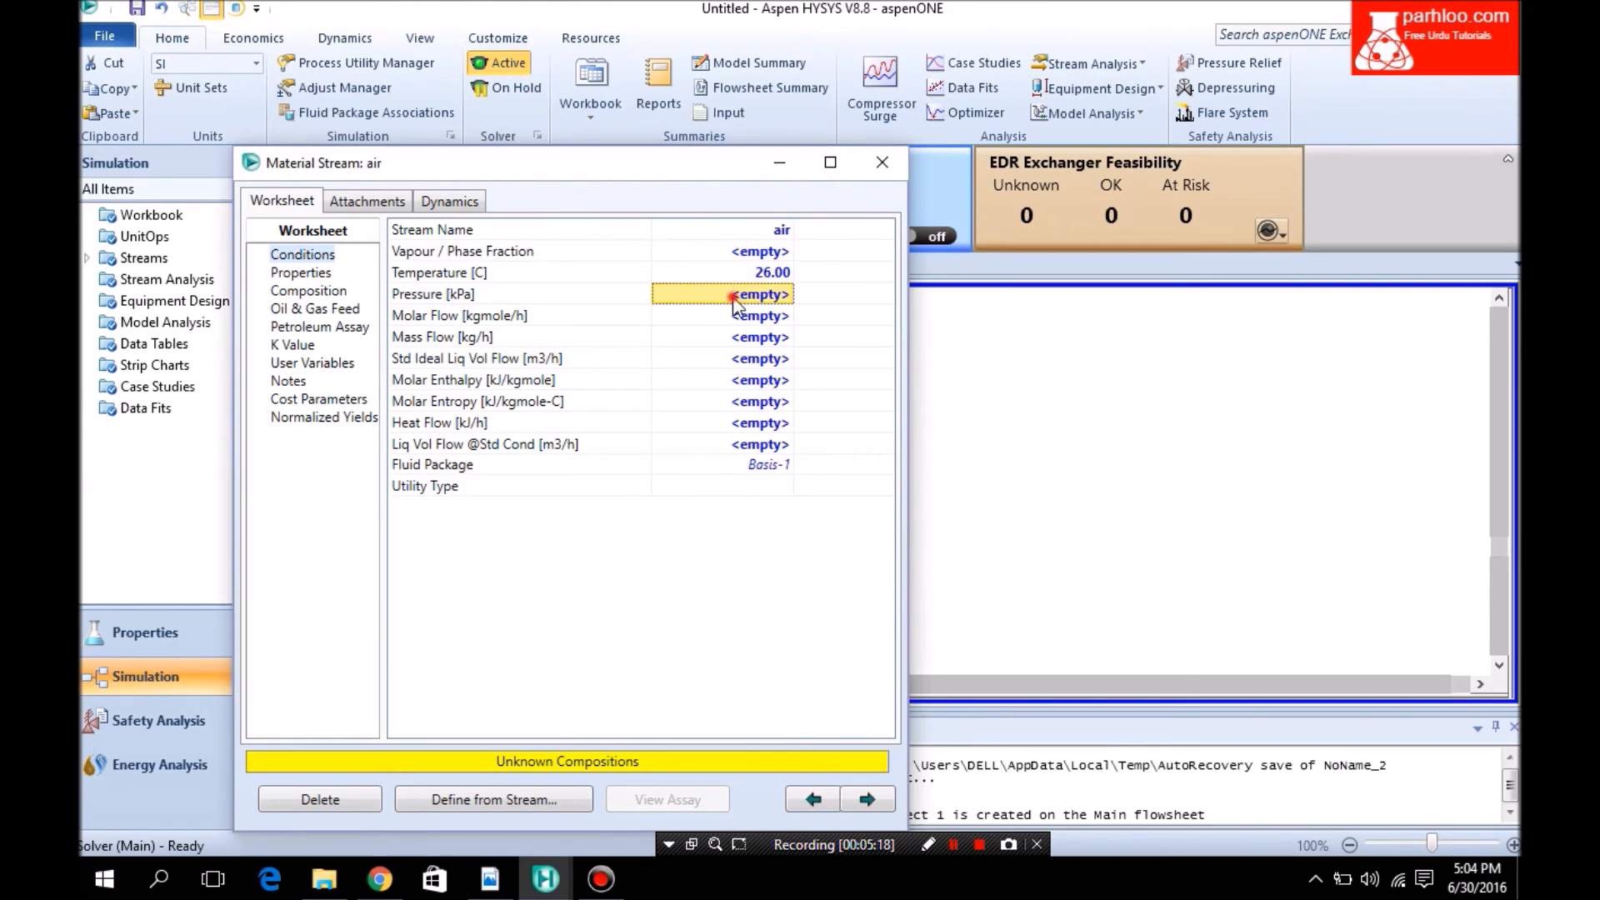
{"action": "type", "text": "2"}
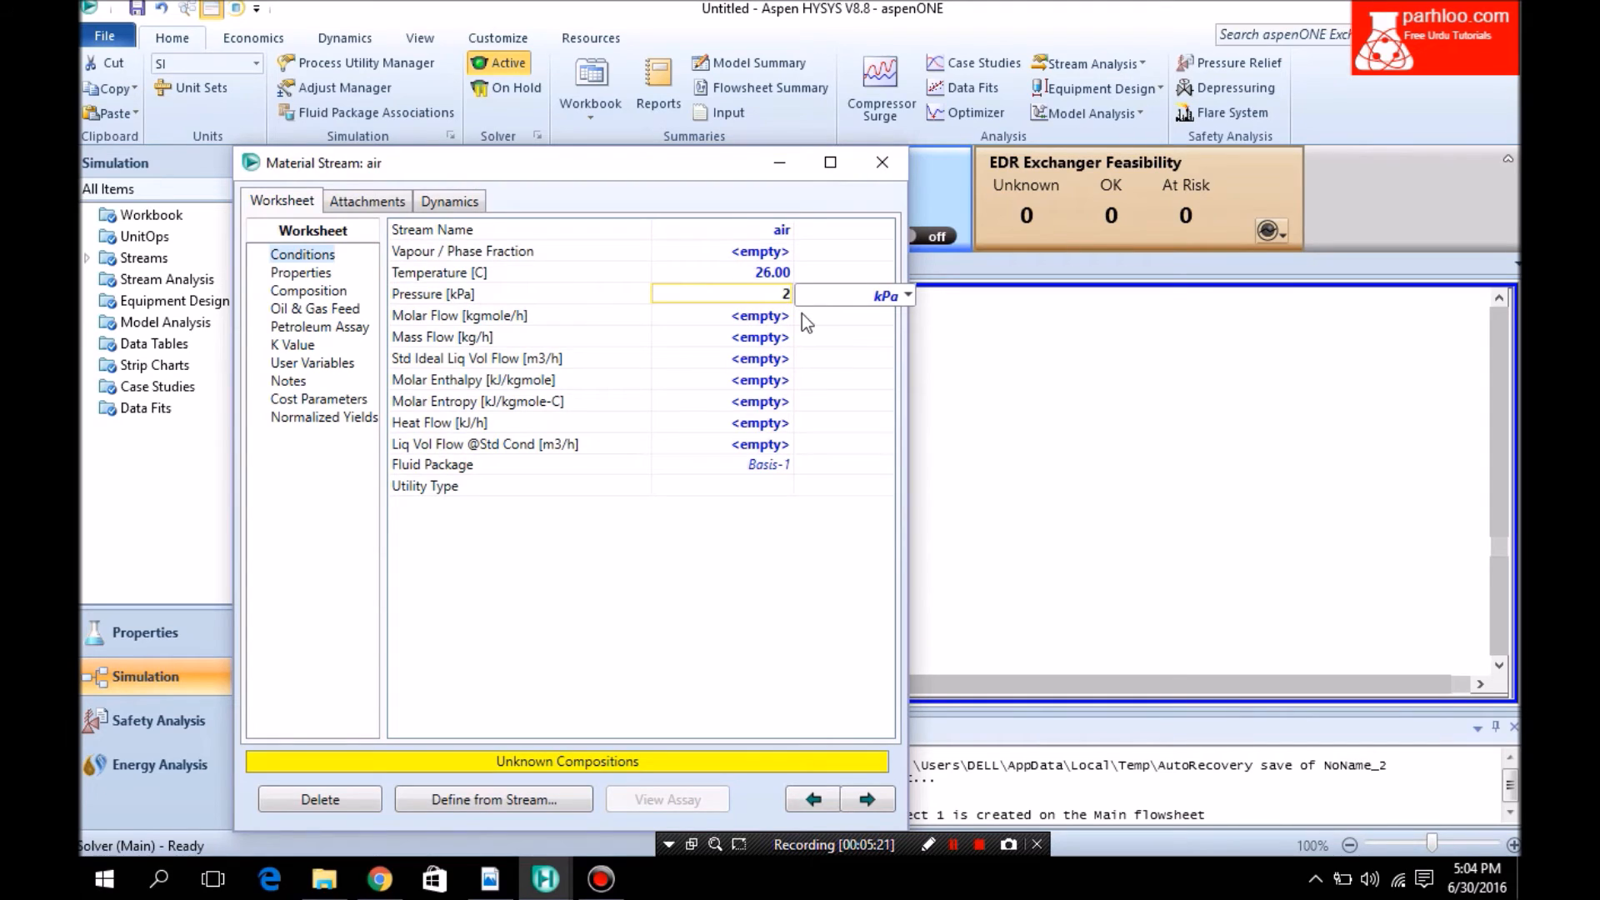
{"action": "left_click", "coordinate": [829, 296]}
{"action": "key", "text": "b"}
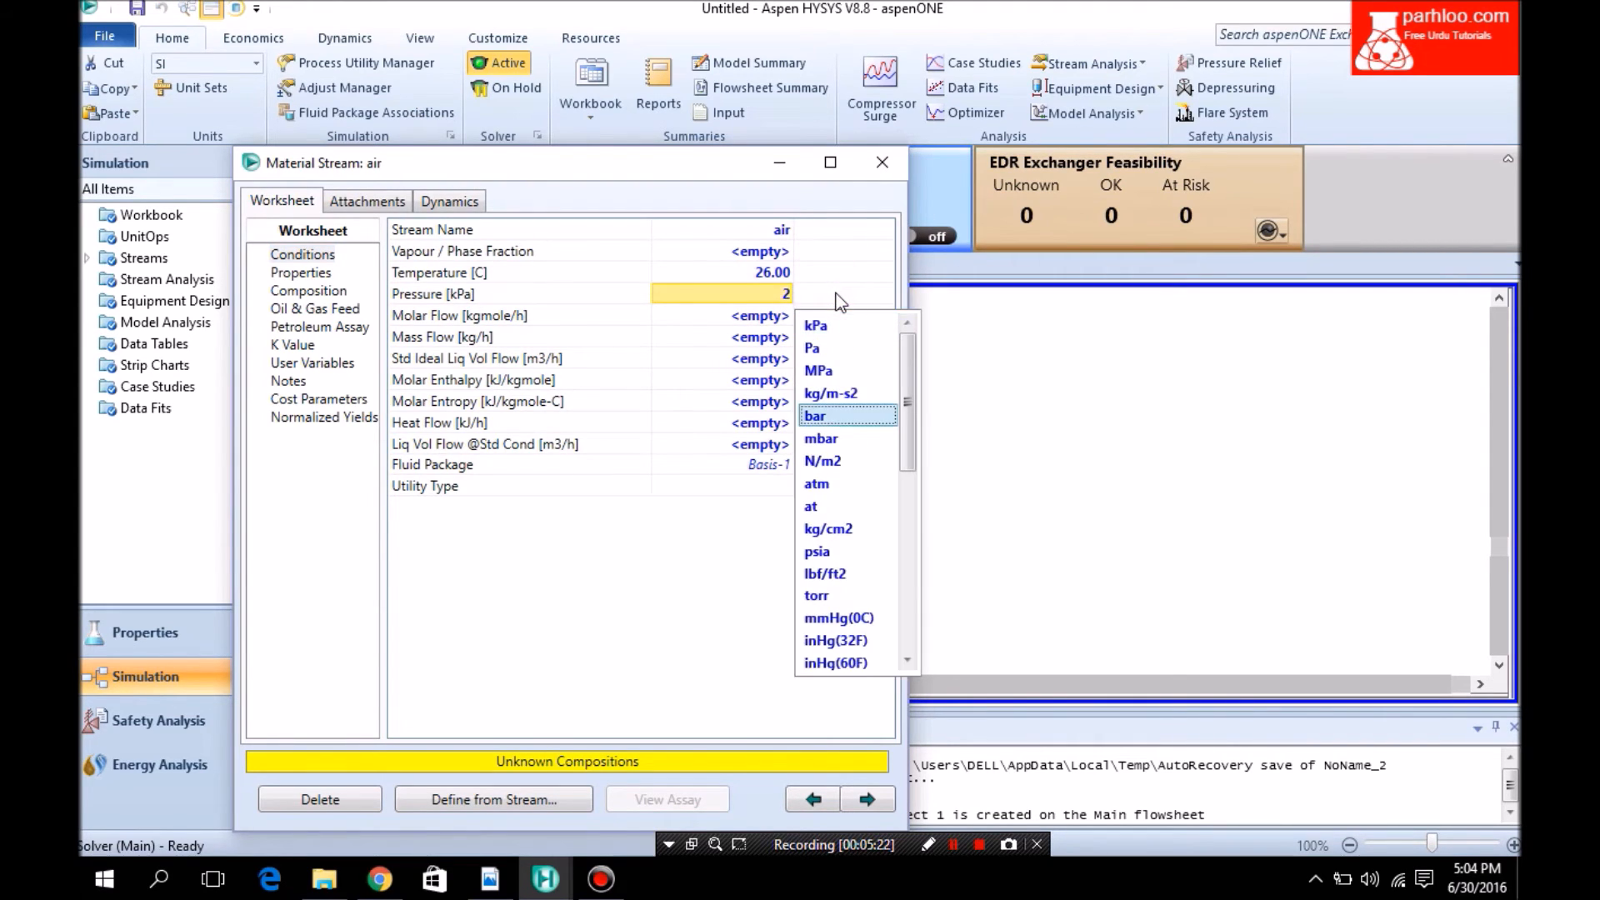
{"action": "key", "text": "Return"}
Set the air stream's molar flow to 260 kgmole/h
{"action": "left_click", "coordinate": [730, 322]}
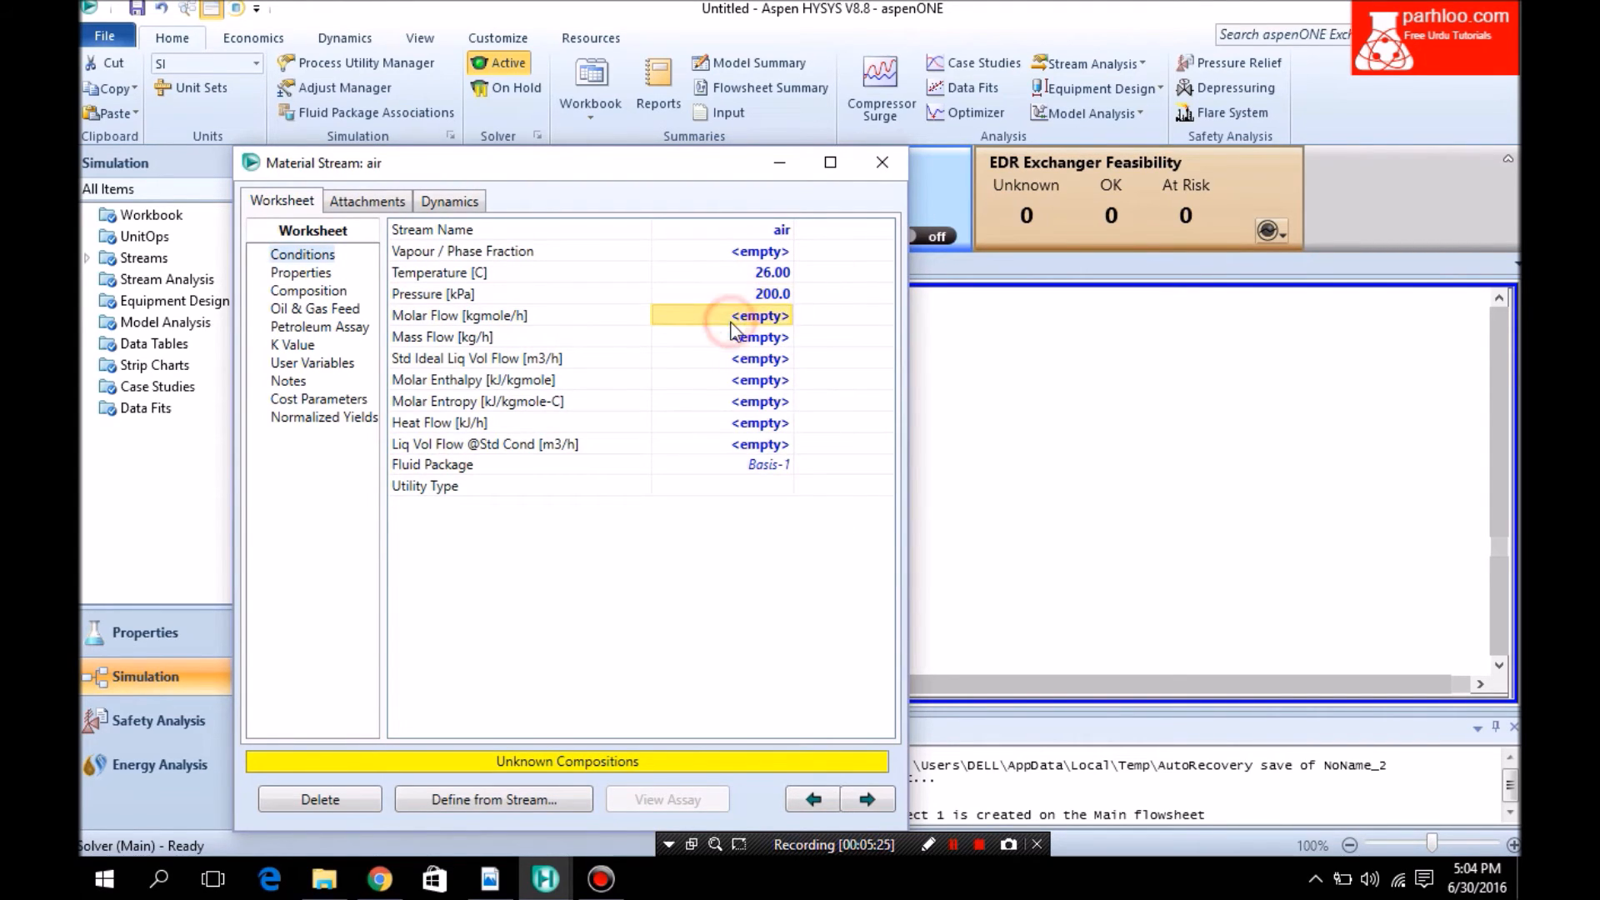
{"action": "type", "text": "260"}
{"action": "key", "text": "Return"}
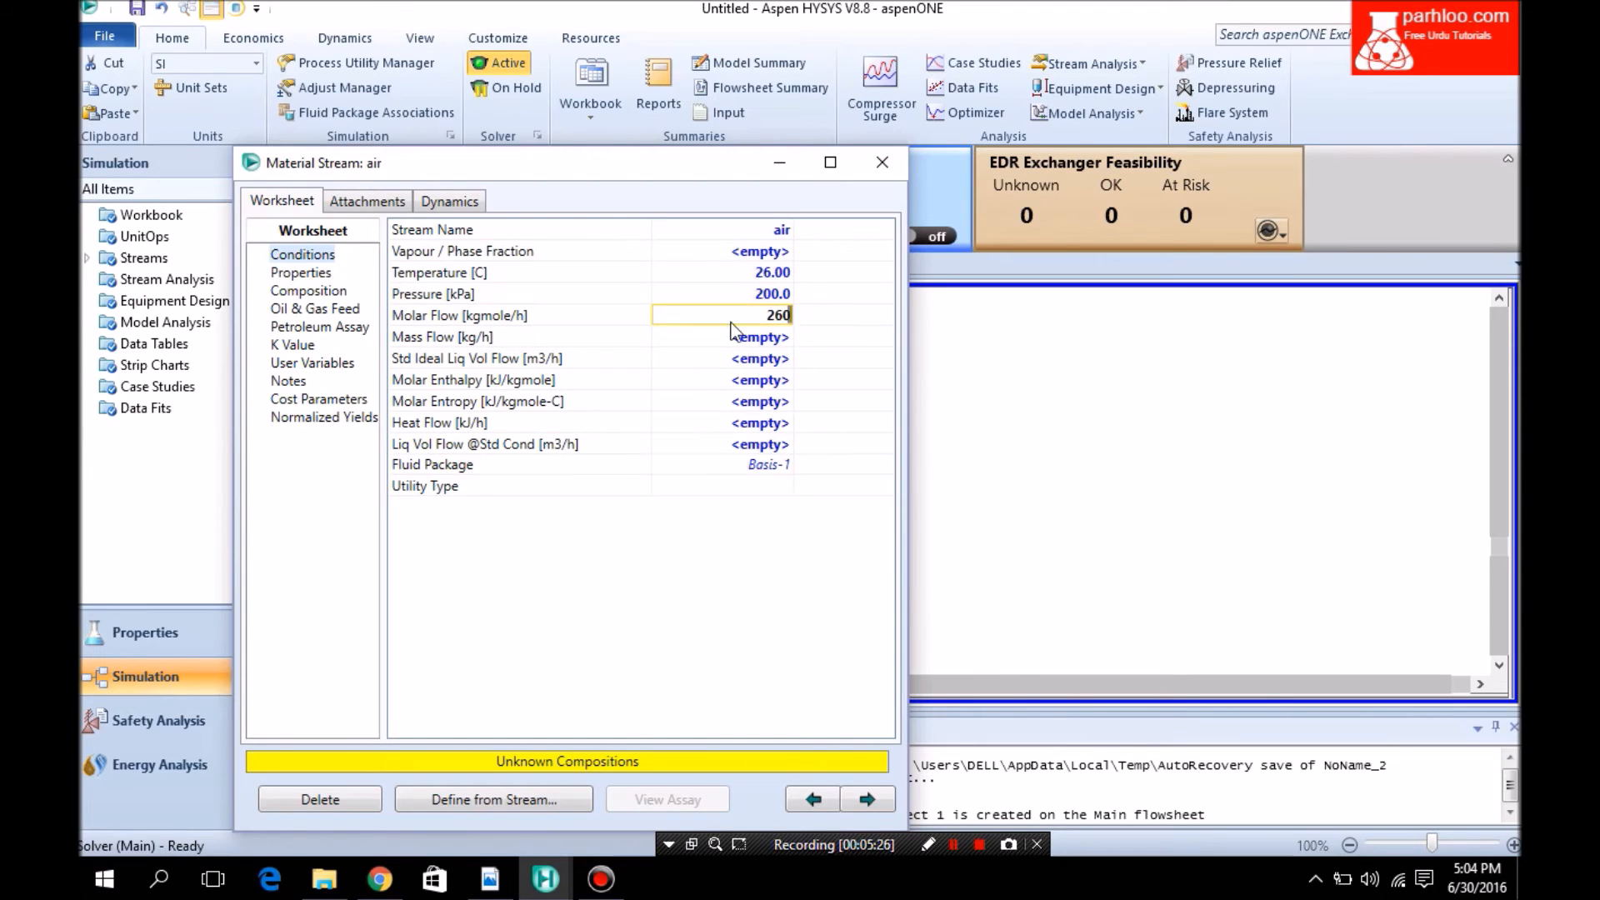
Define the air stream's composition as mole fractions 0.21 oxygen and 0.79 nitrogen, accept it and close the stream's properties
{"action": "left_click", "coordinate": [331, 292]}
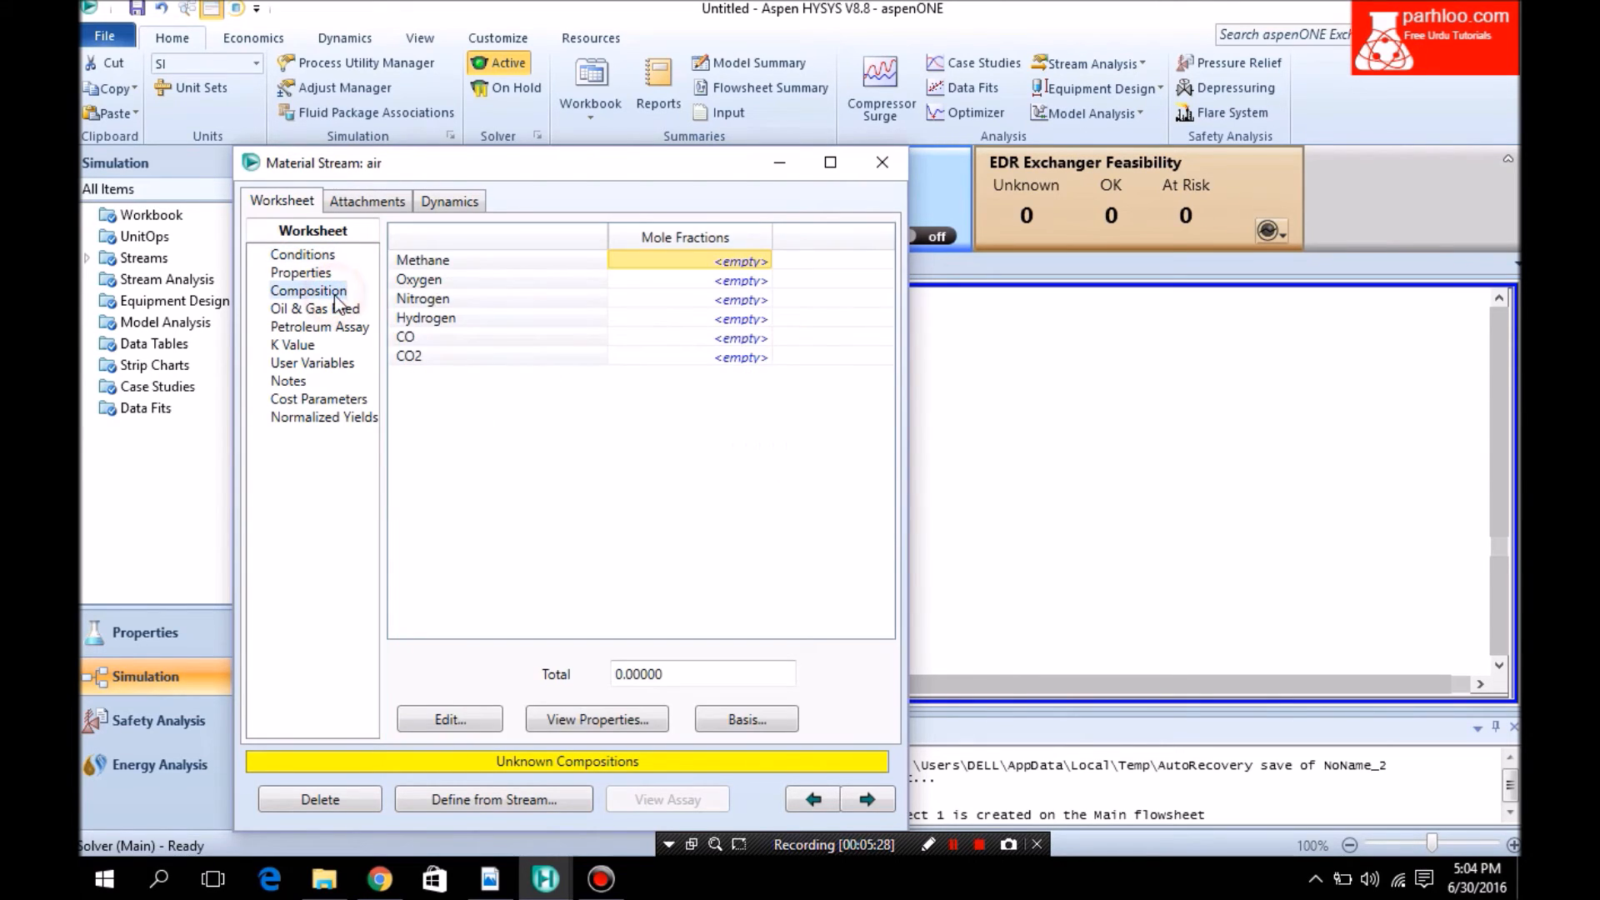
{"action": "left_click", "coordinate": [707, 292]}
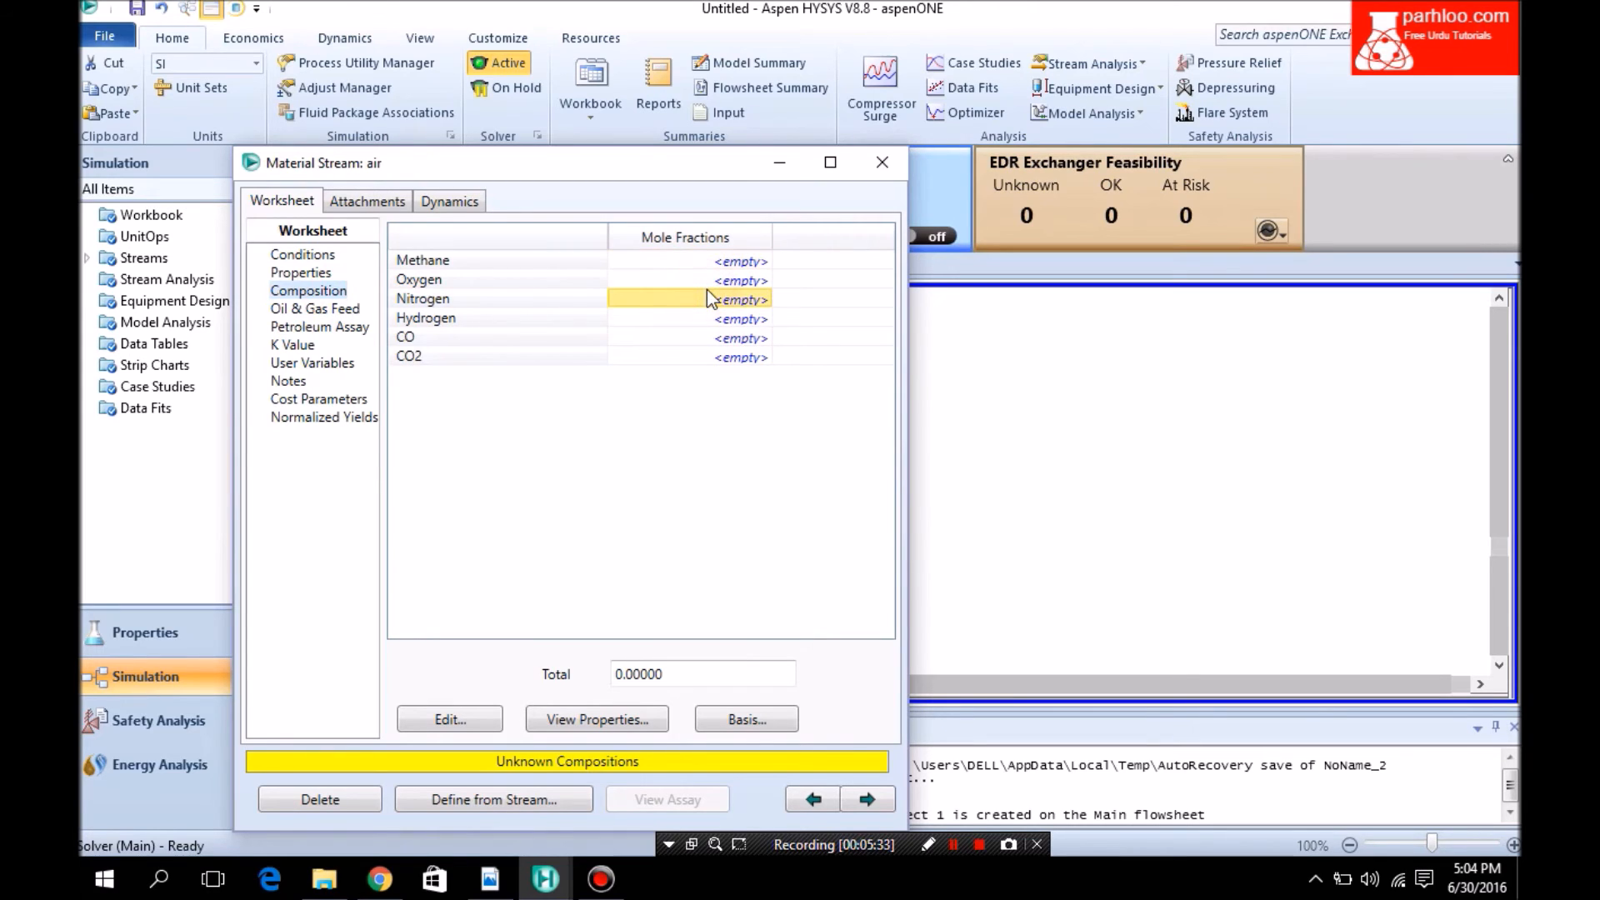
{"action": "left_click", "coordinate": [707, 283]}
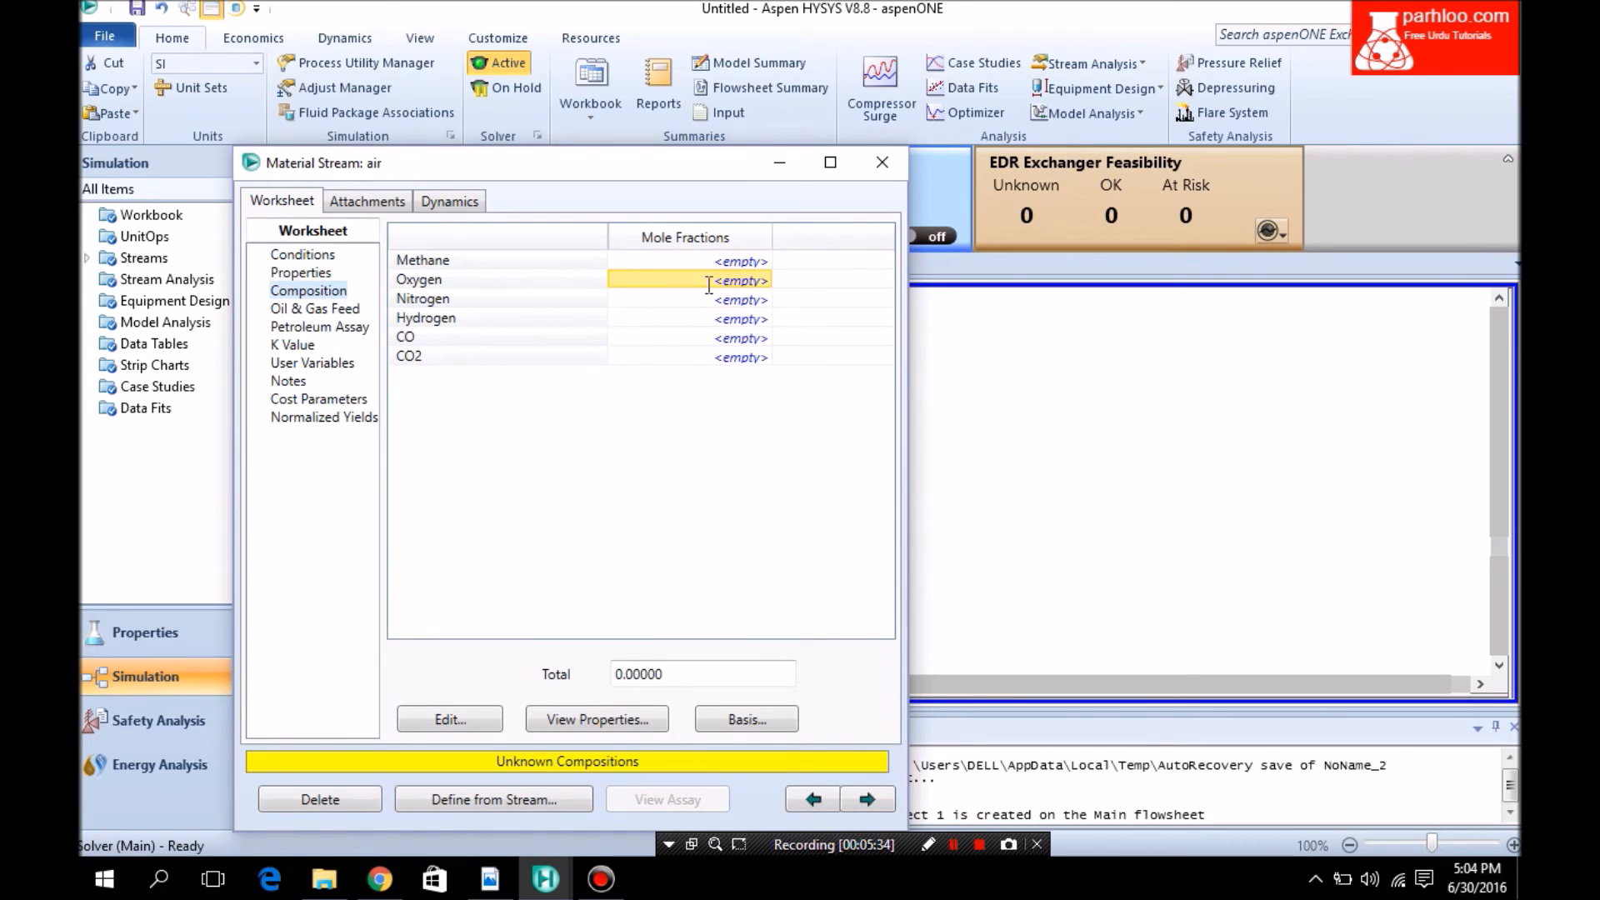
{"action": "type", "text": ".21"}
{"action": "key", "text": "Return"}
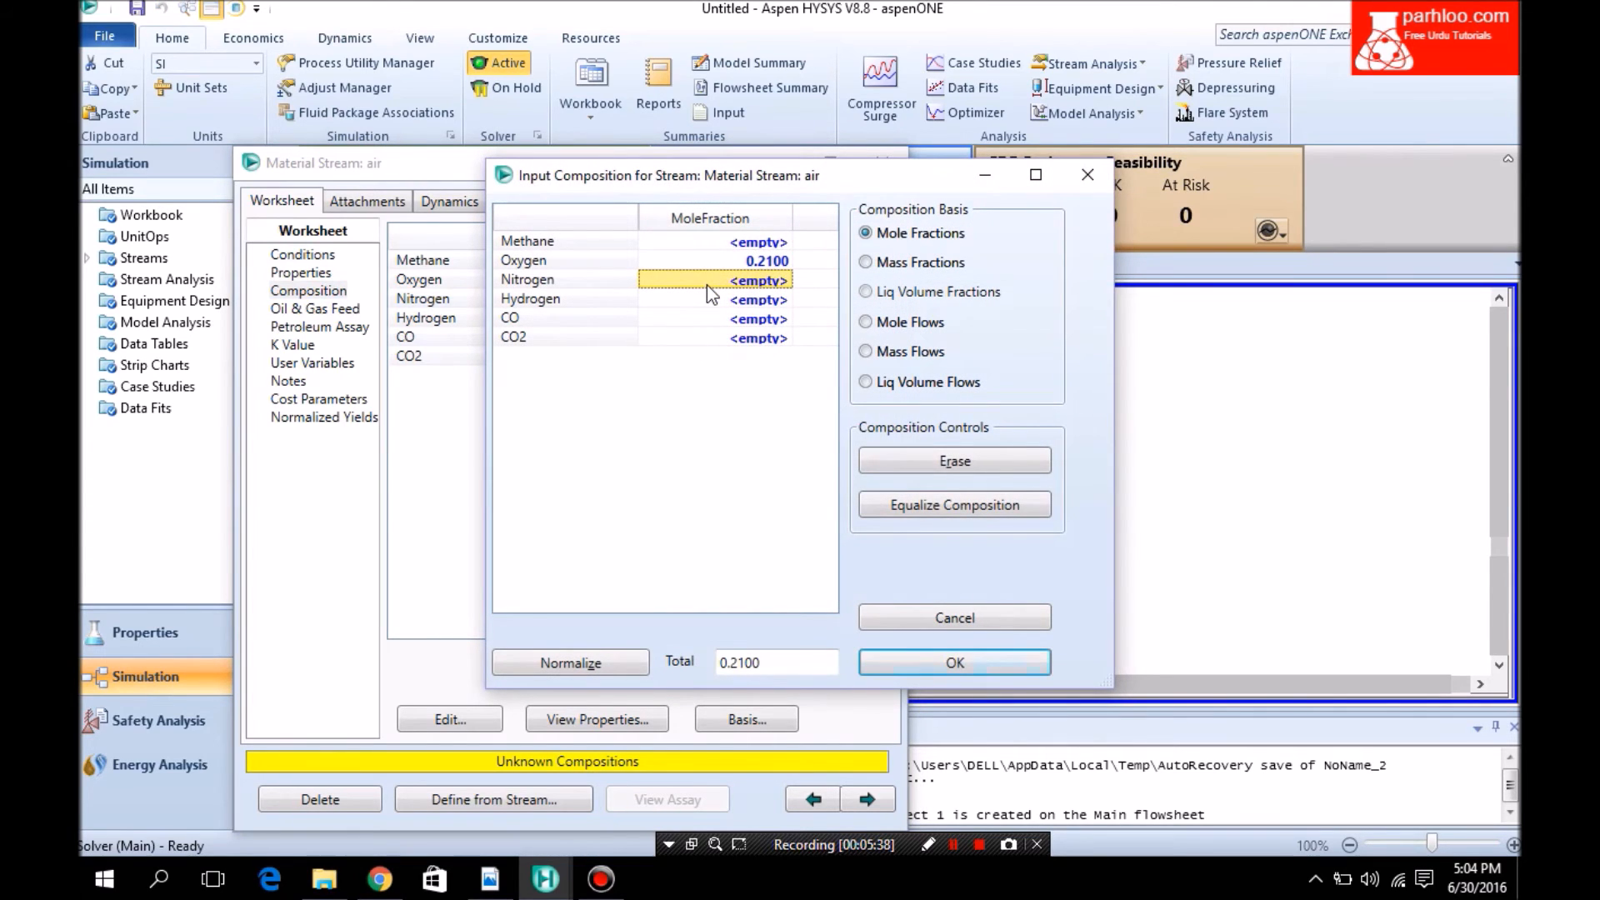
{"action": "type", "text": ".79"}
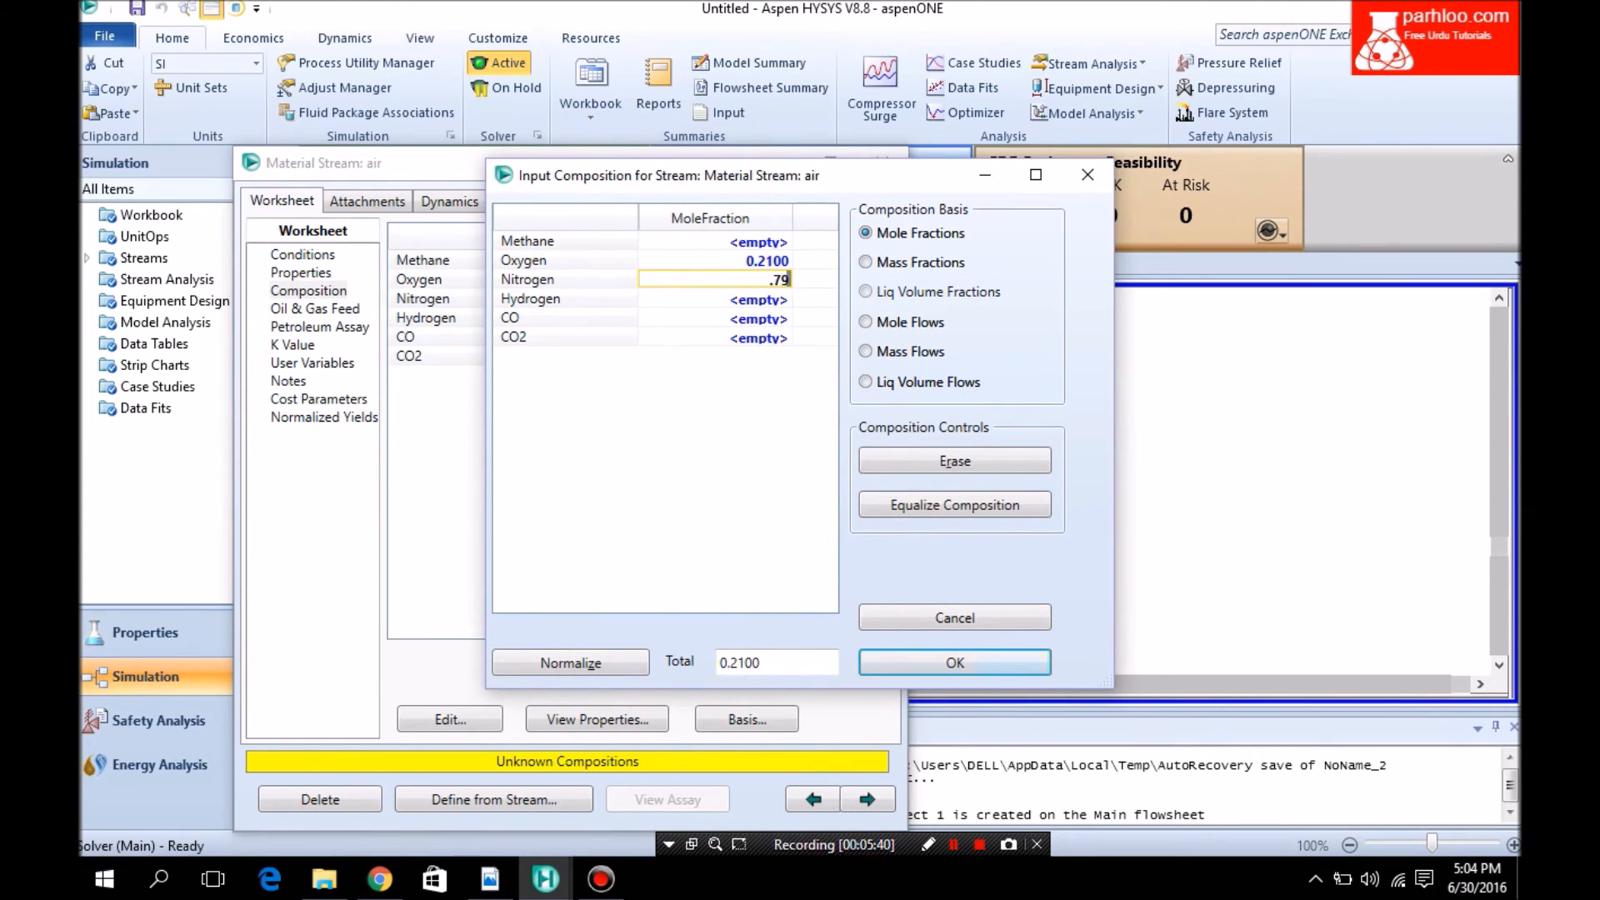
{"action": "key", "text": "Return"}
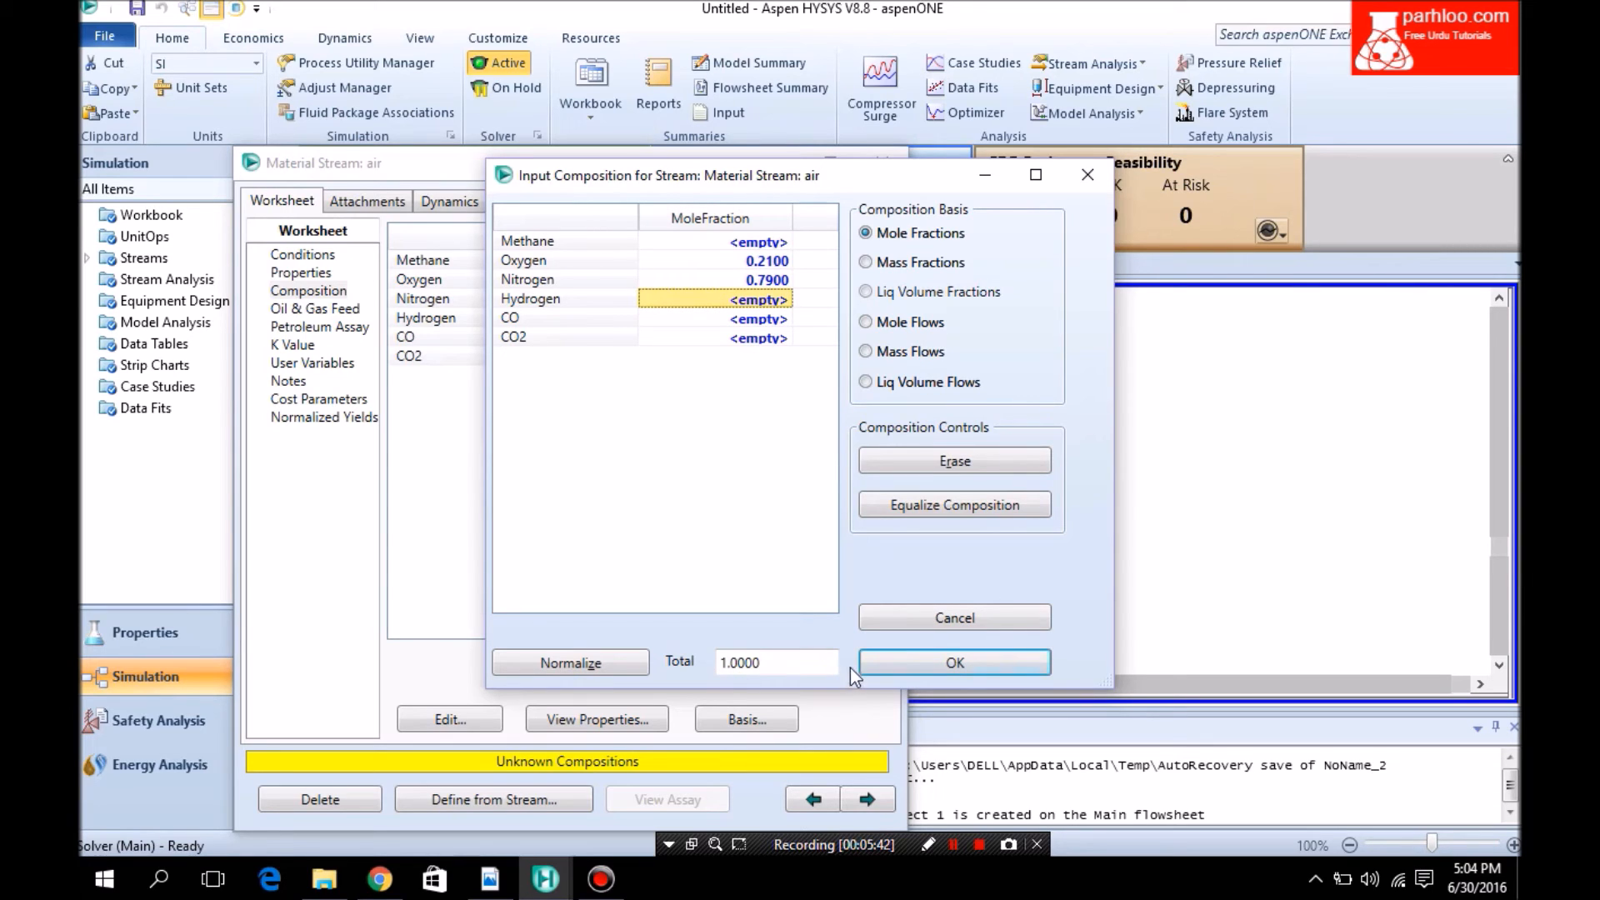
{"action": "left_click", "coordinate": [873, 661]}
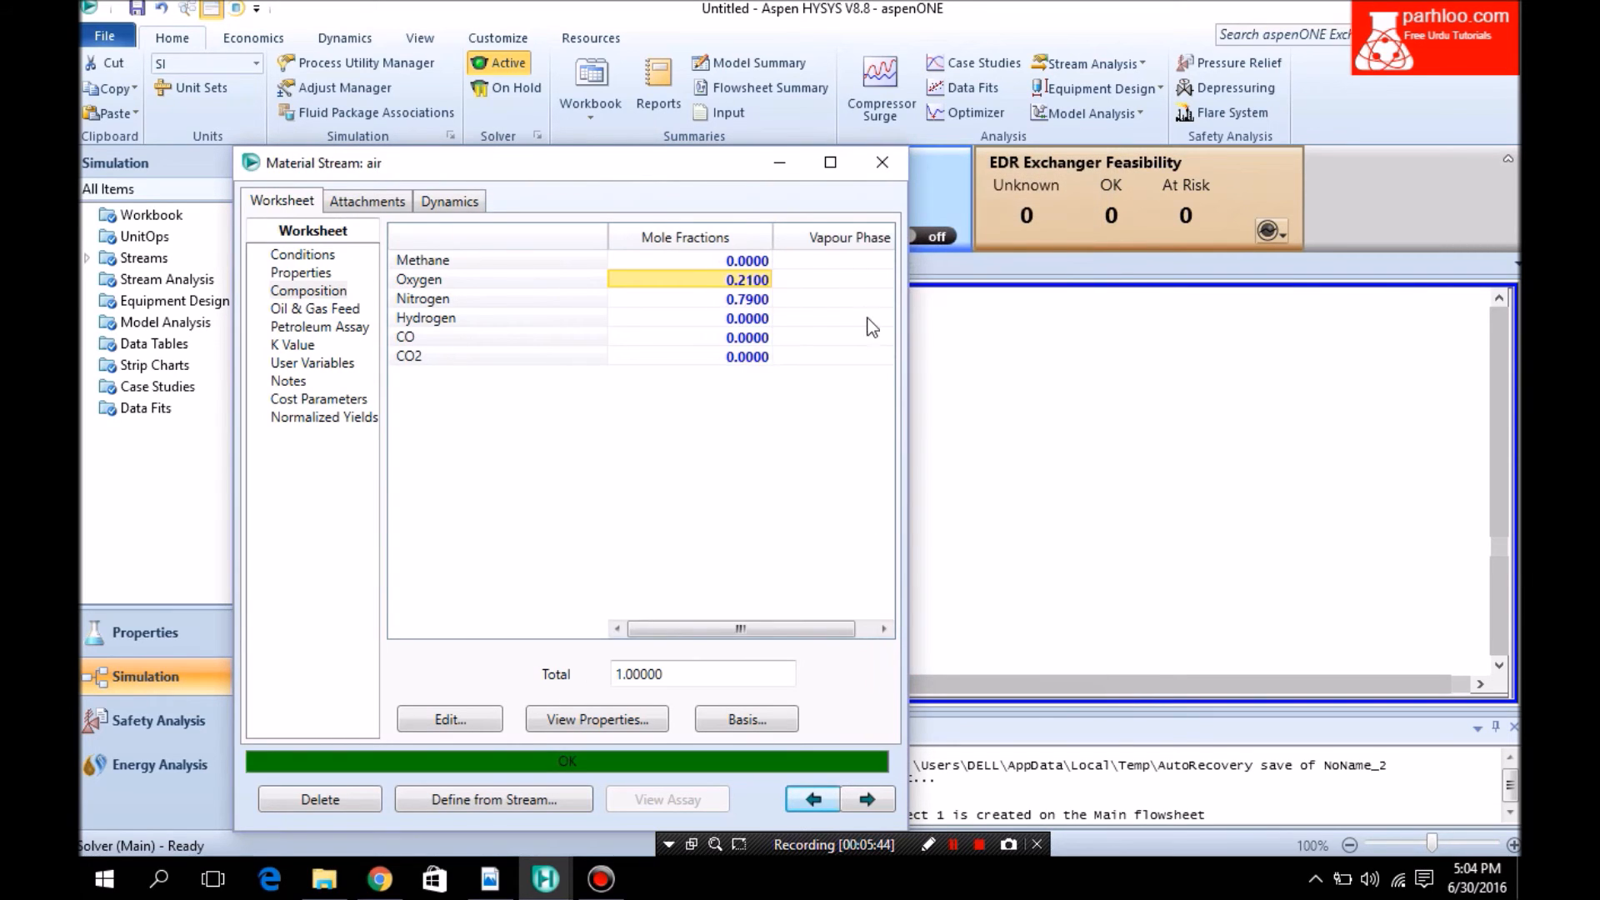
{"action": "left_click", "coordinate": [880, 163]}
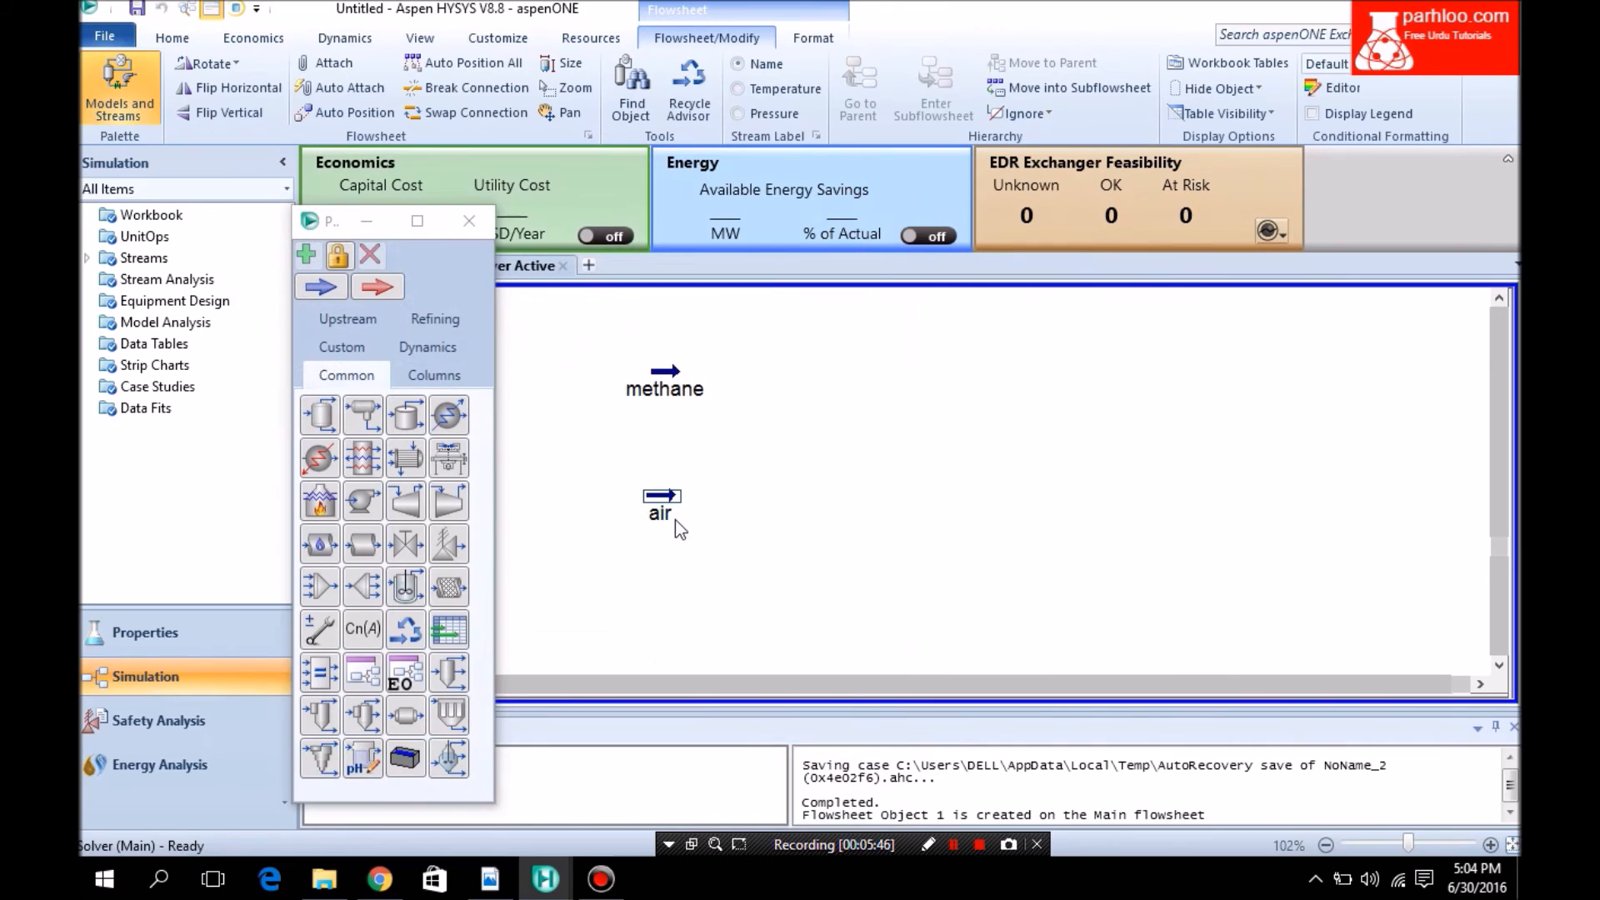
Place a conversion reactor on the flowsheet beside the two feed streams and open its properties
{"action": "mouse_move", "coordinate": [672, 520]}
{"action": "left_click", "coordinate": [464, 381]}
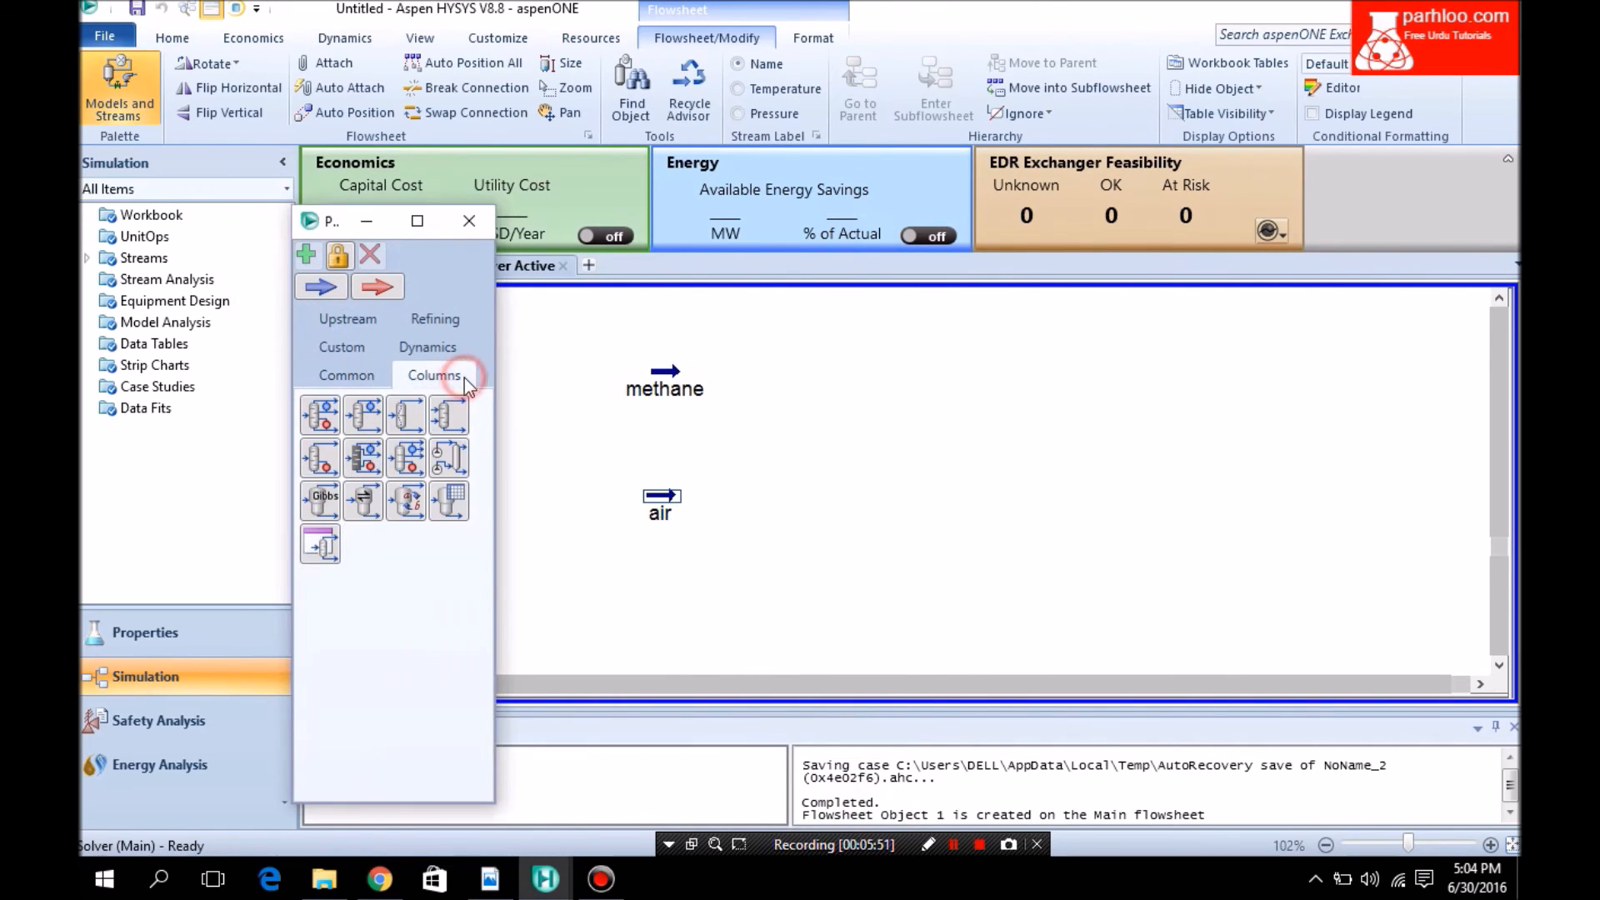
{"action": "left_click", "coordinate": [410, 500]}
{"action": "left_click", "coordinate": [791, 532]}
{"action": "double_click", "coordinate": [823, 482]}
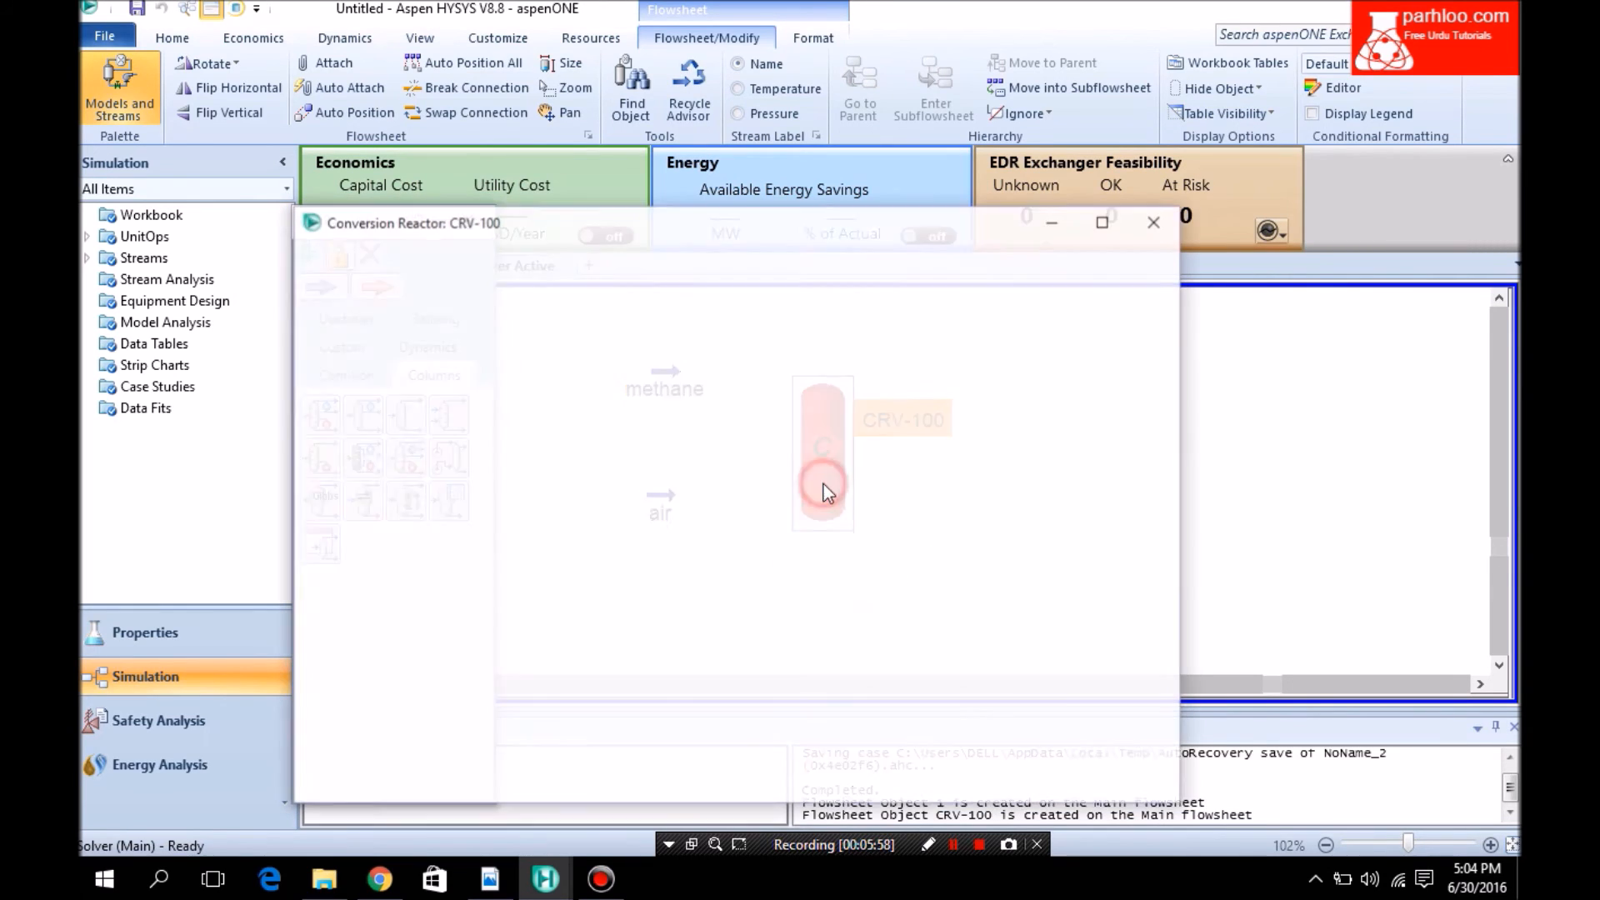
Connect the air and methane streams as inlets of the conversion reactor
{"action": "left_click", "coordinate": [585, 385]}
{"action": "left_click", "coordinate": [585, 385]}
{"action": "left_click", "coordinate": [539, 414]}
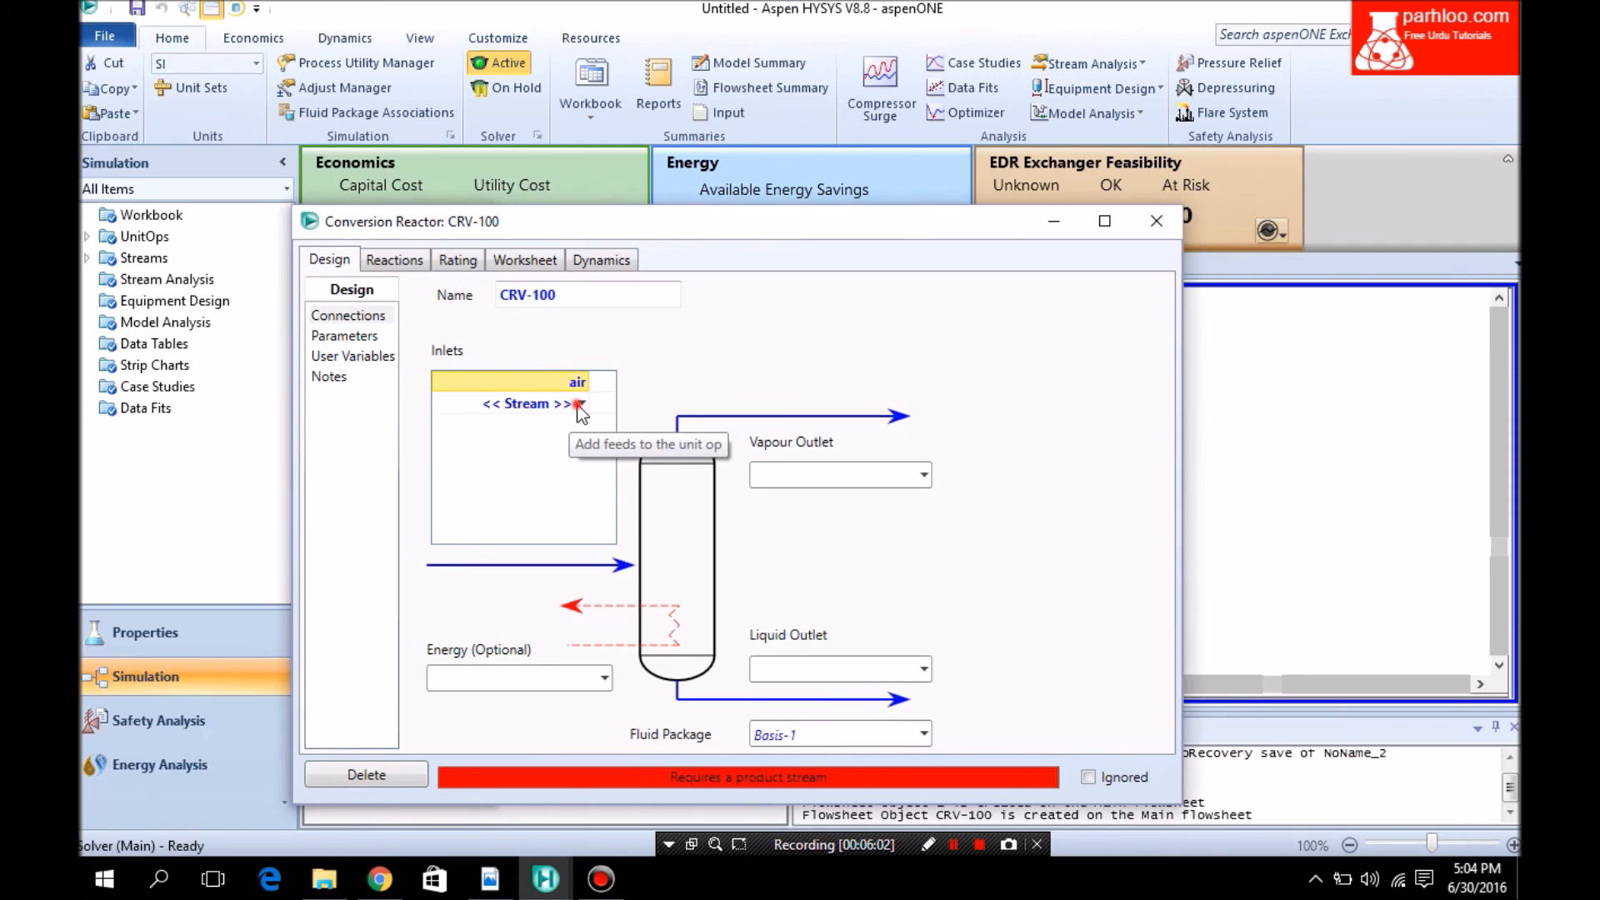
{"action": "left_click", "coordinate": [579, 406]}
{"action": "left_click", "coordinate": [586, 408]}
{"action": "left_click", "coordinate": [586, 405]}
{"action": "left_click", "coordinate": [542, 431]}
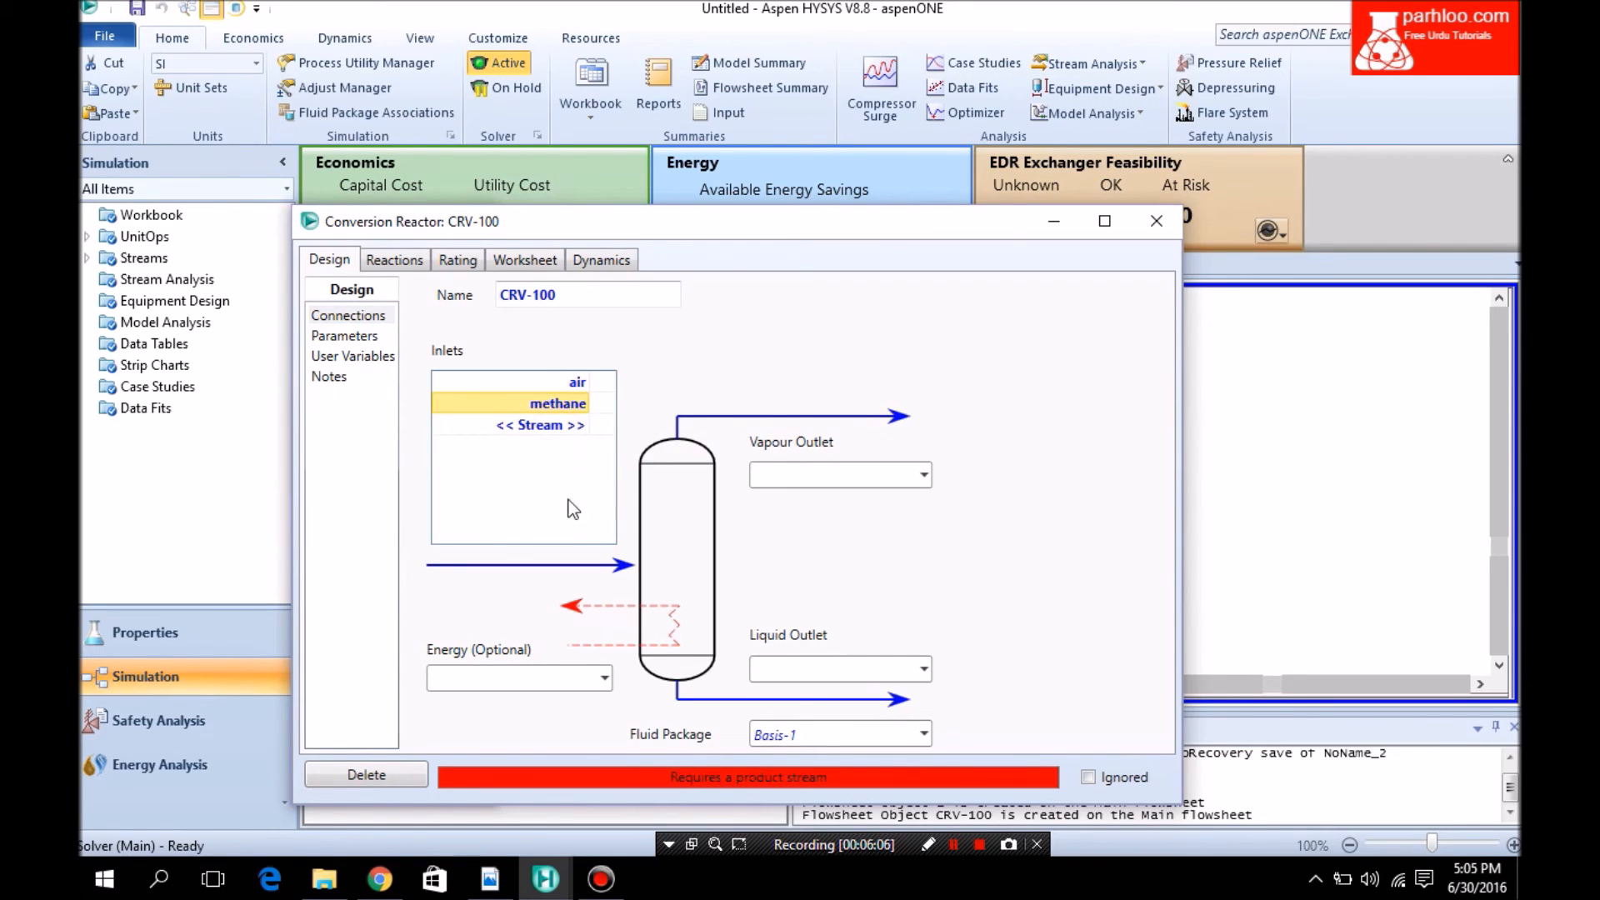
Create the reactor's vapour outlet stream oxi-vap and liquid outlet stream oxi-liq
{"action": "left_click", "coordinate": [817, 476]}
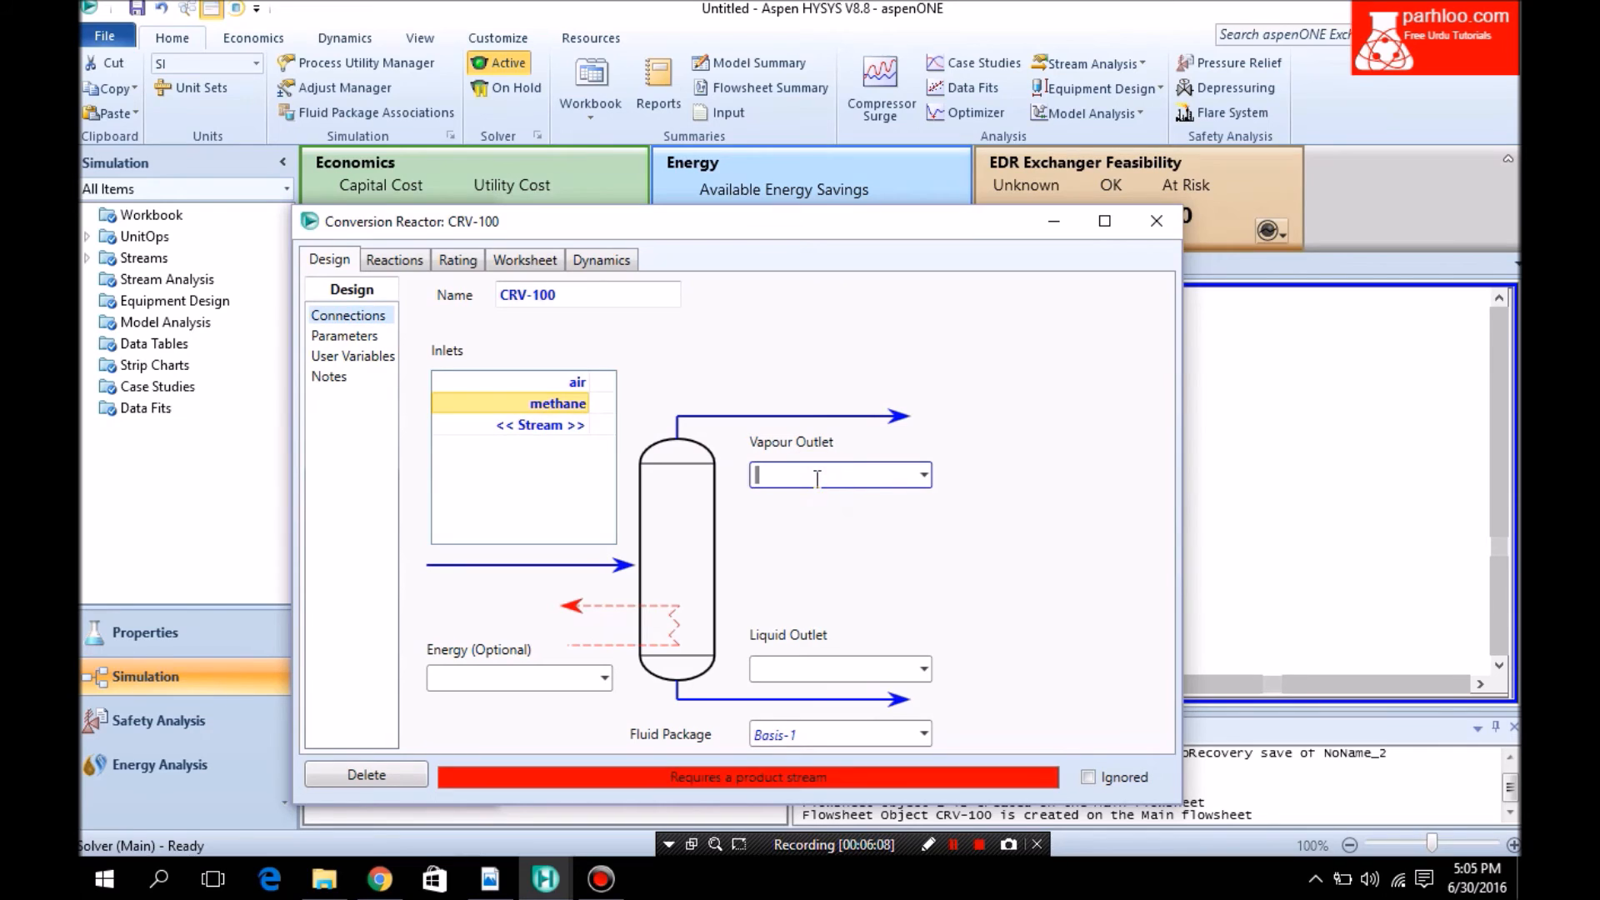
{"action": "type", "text": "oxi-vap"}
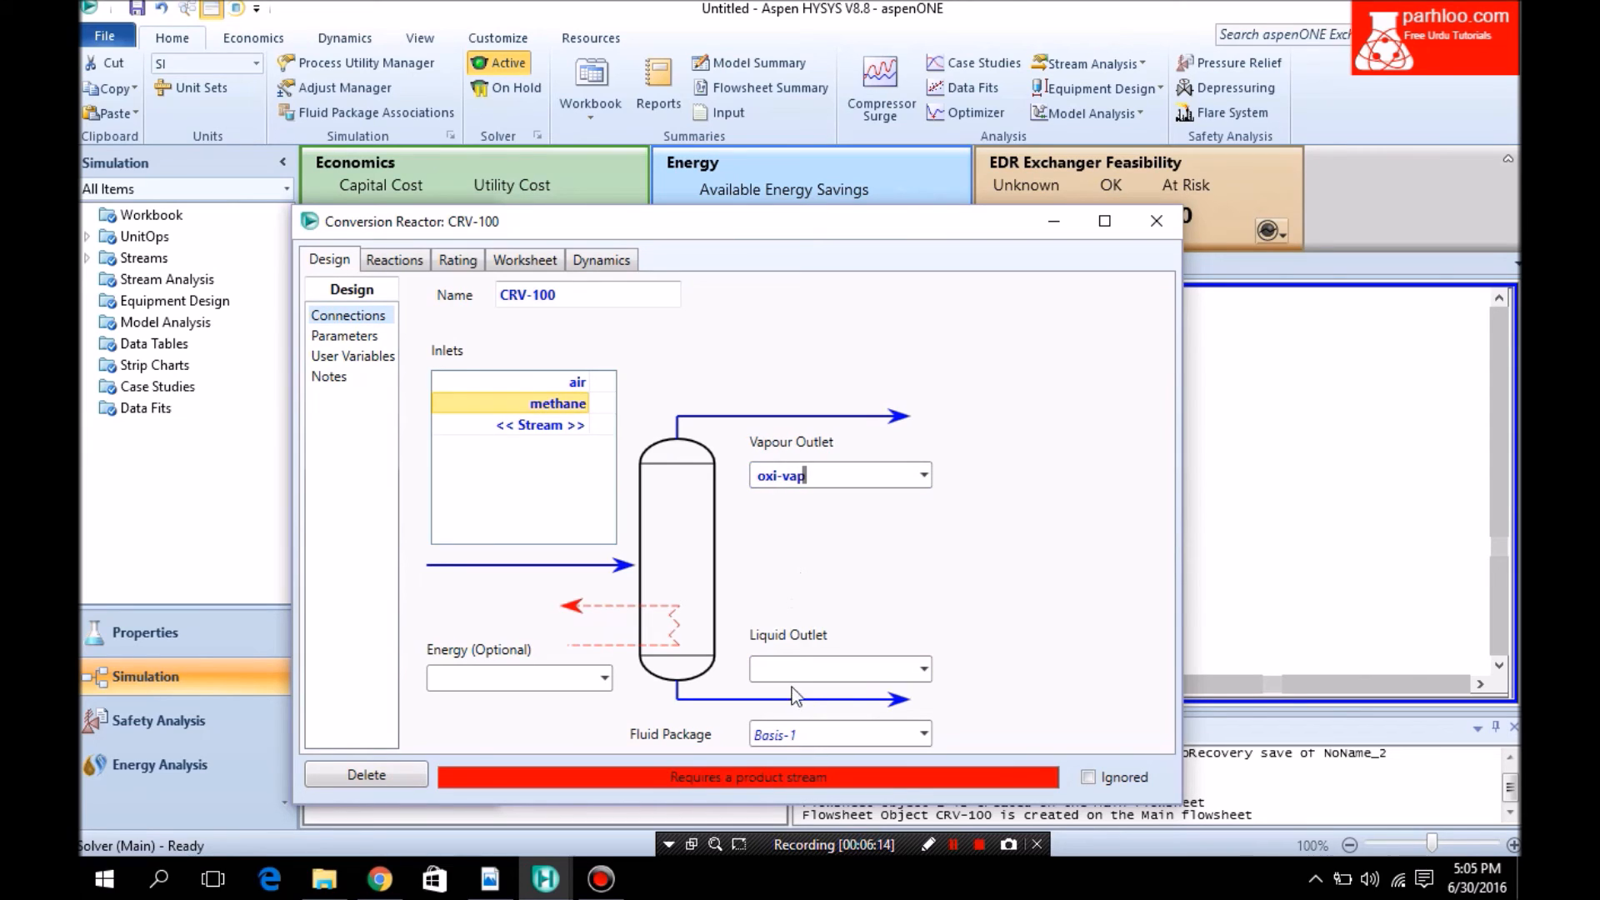
{"action": "left_click", "coordinate": [791, 675]}
{"action": "type", "text": "oxi-liq"}
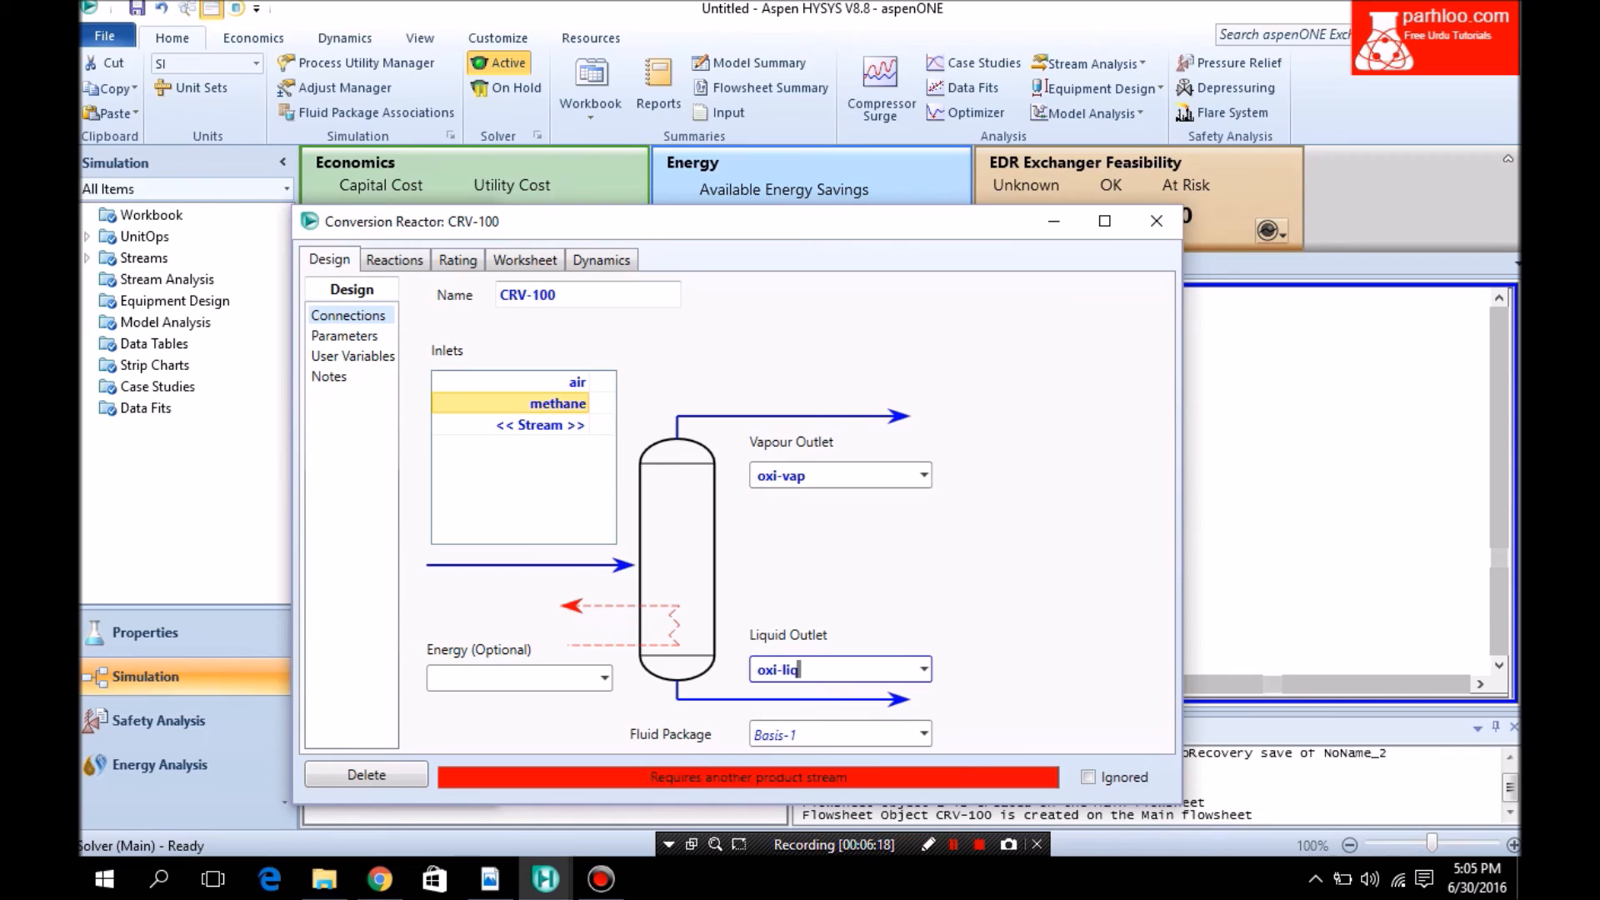
{"action": "key", "text": "Return"}
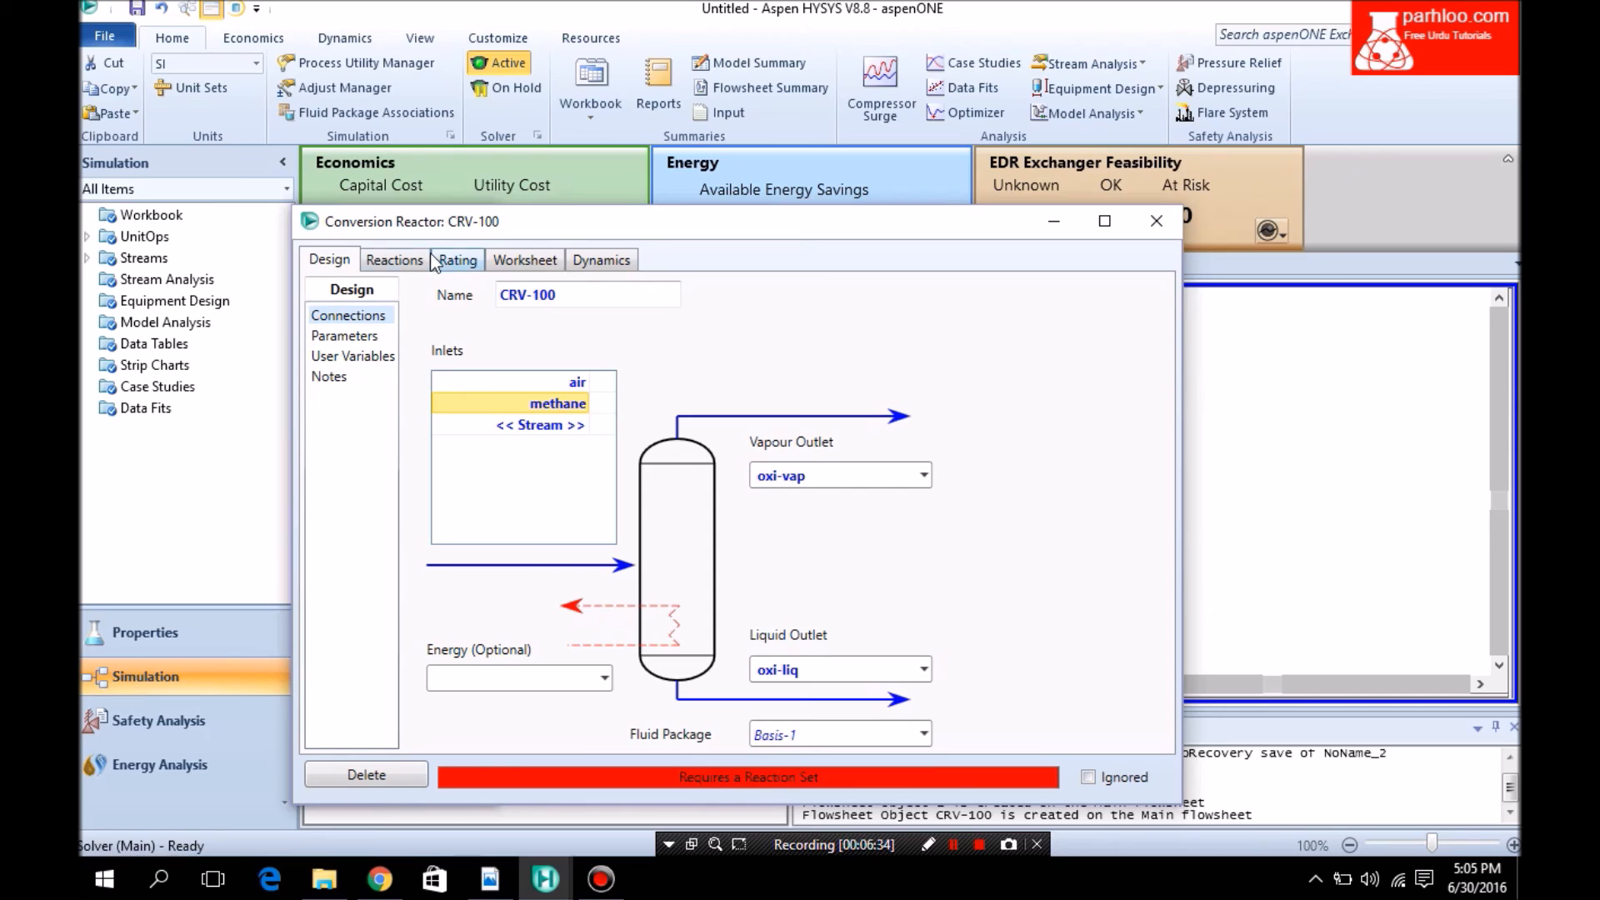
Assign reaction set Set-1 to the conversion reactor and check which reactions it offers, keeping Rxn-1 selected
{"action": "left_click", "coordinate": [375, 254]}
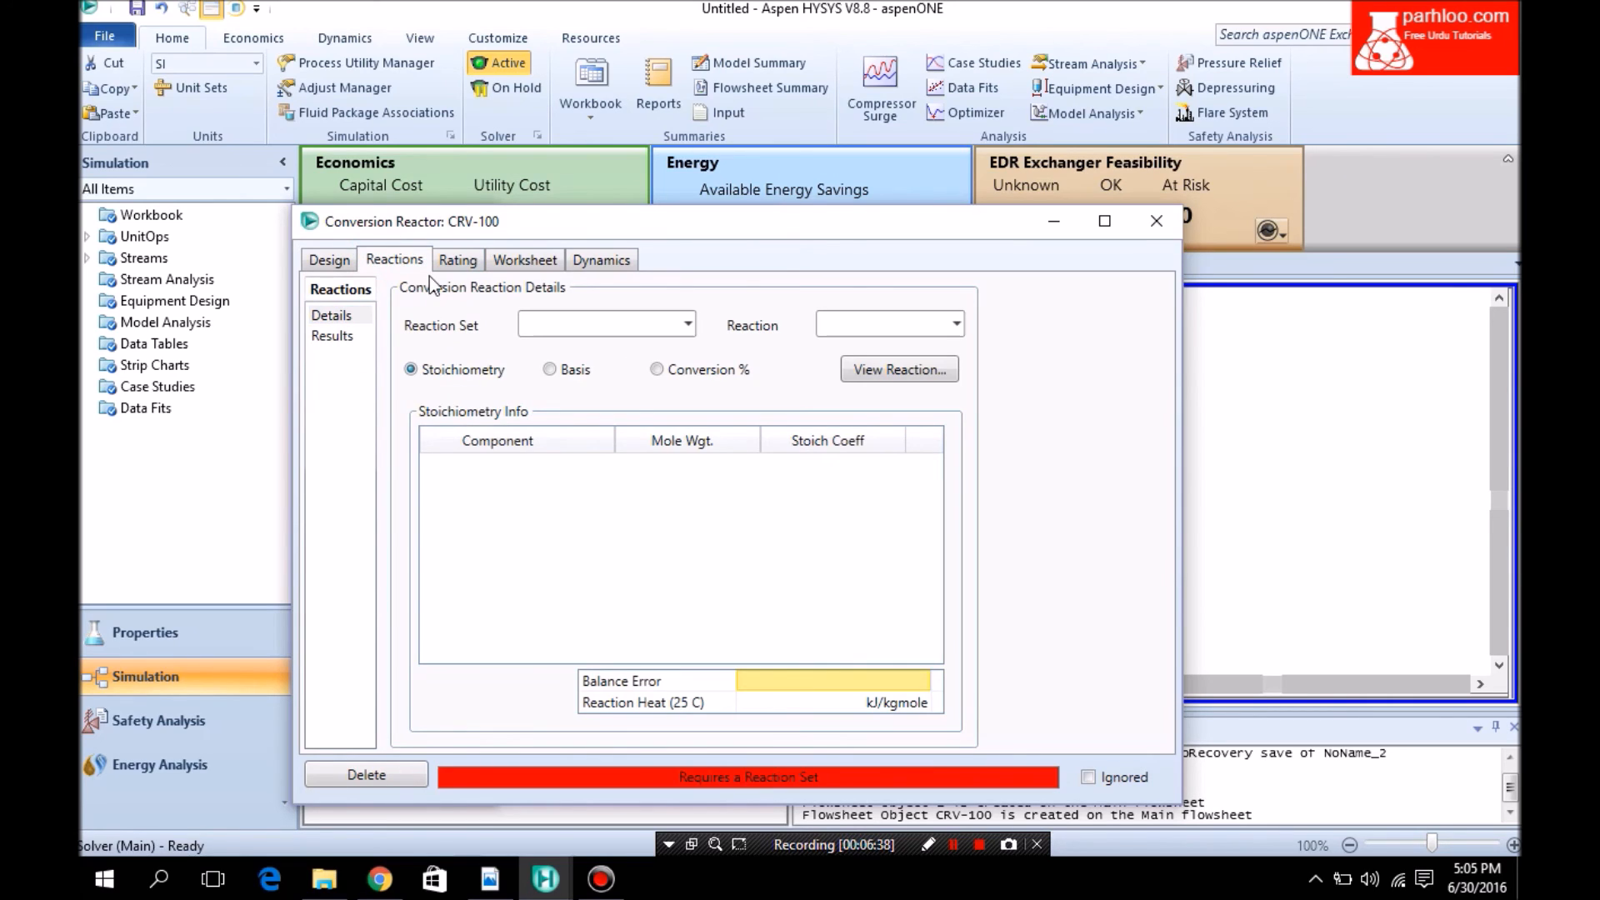
{"action": "left_click", "coordinate": [688, 323]}
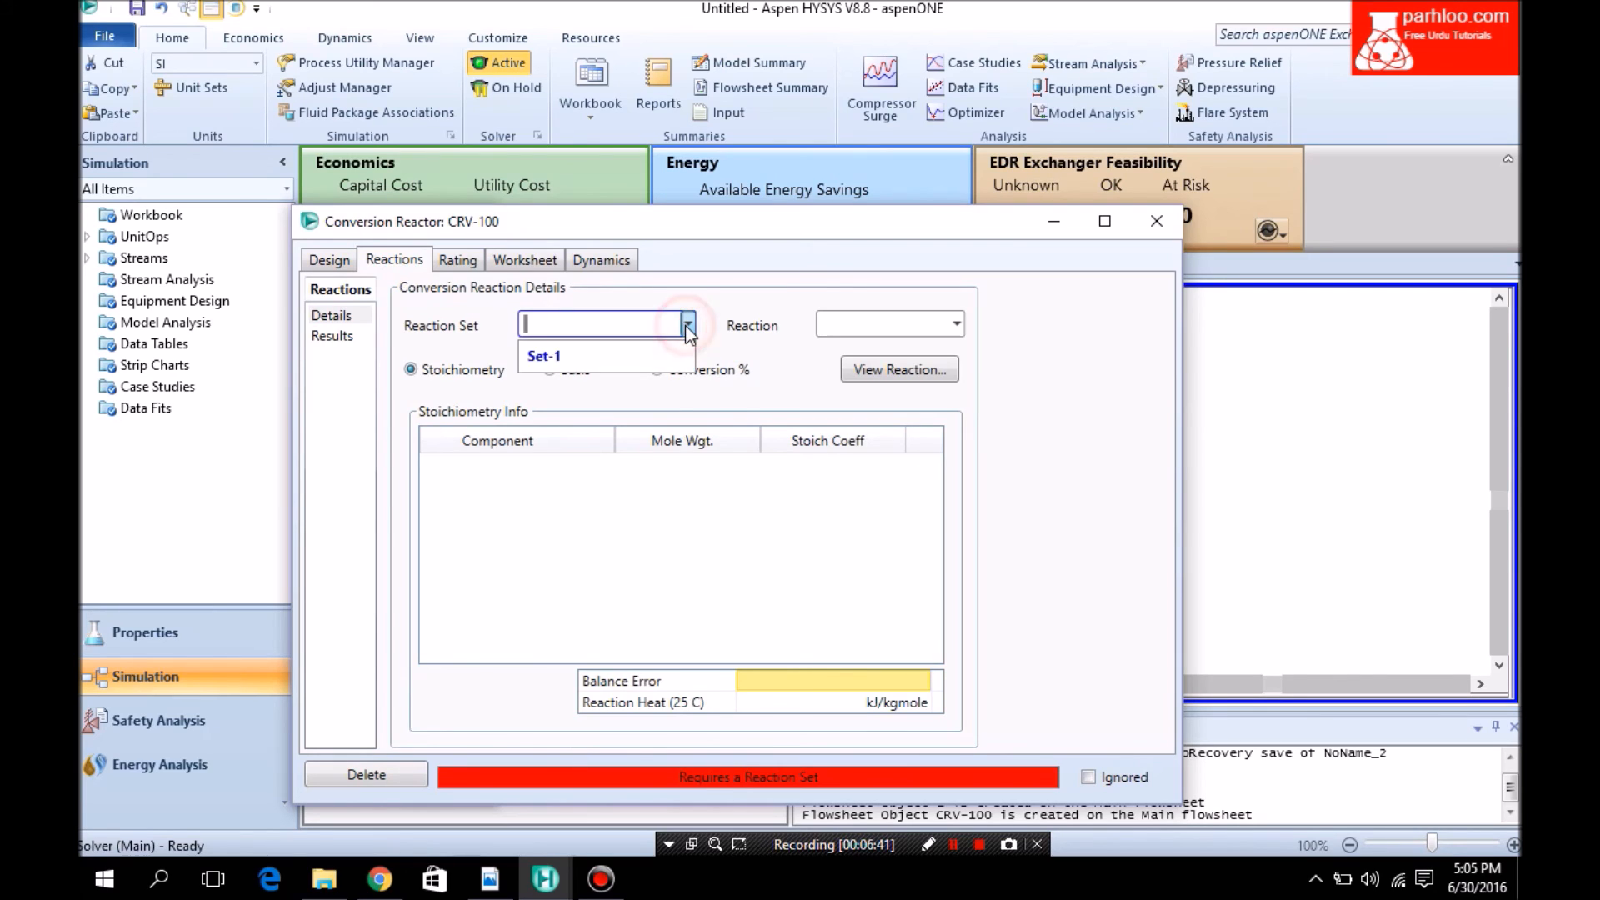
{"action": "left_click", "coordinate": [649, 350]}
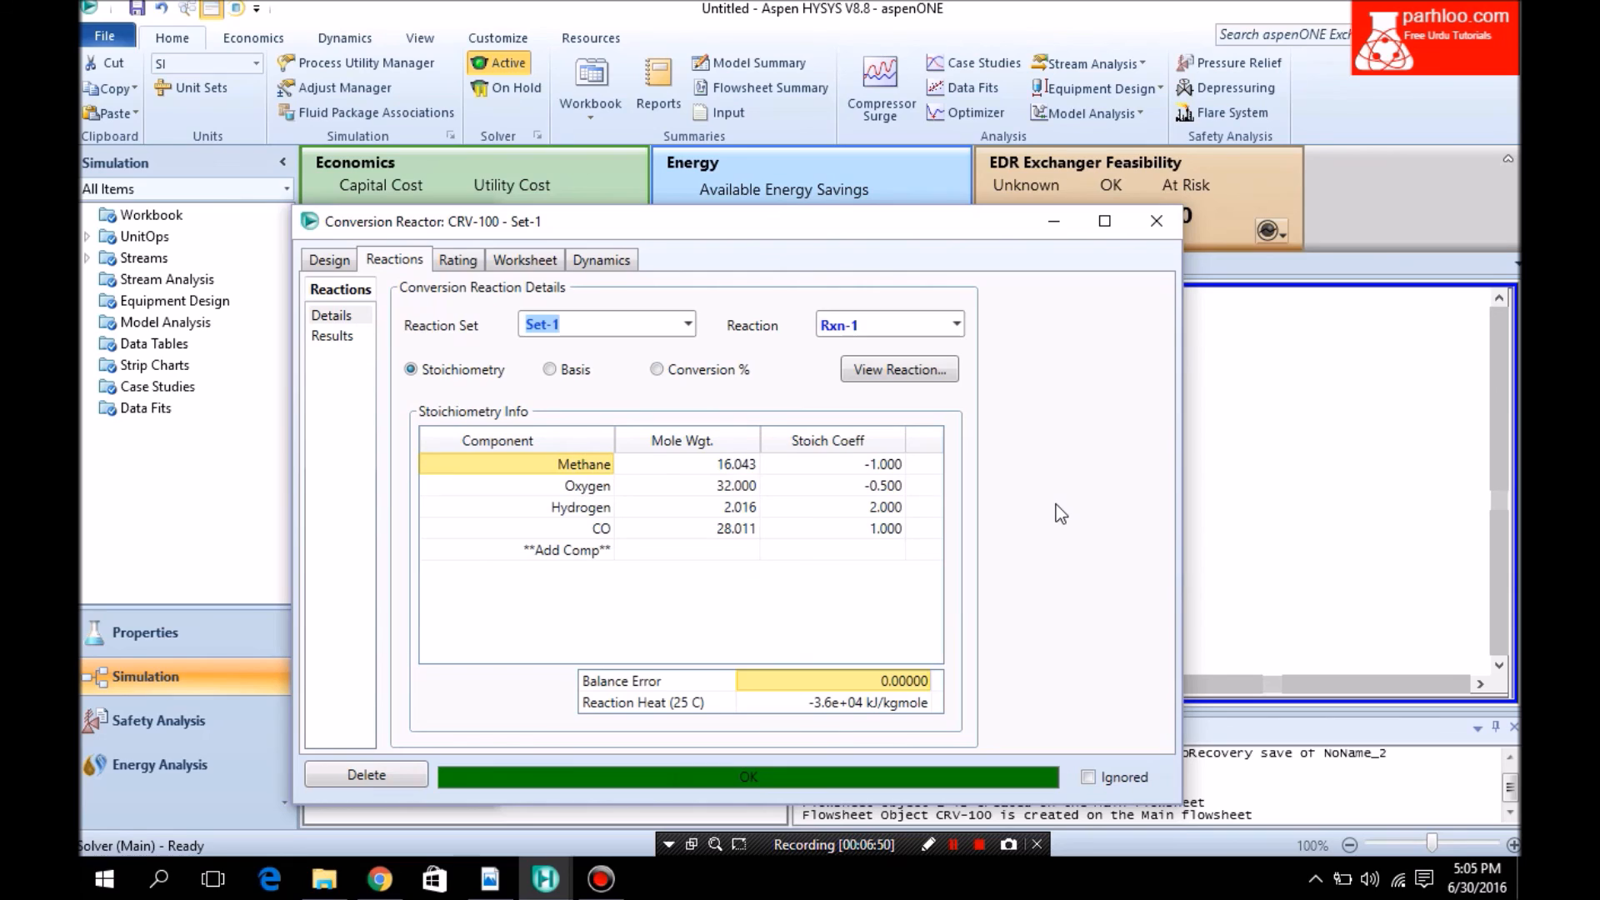
{"action": "left_click", "coordinate": [957, 325]}
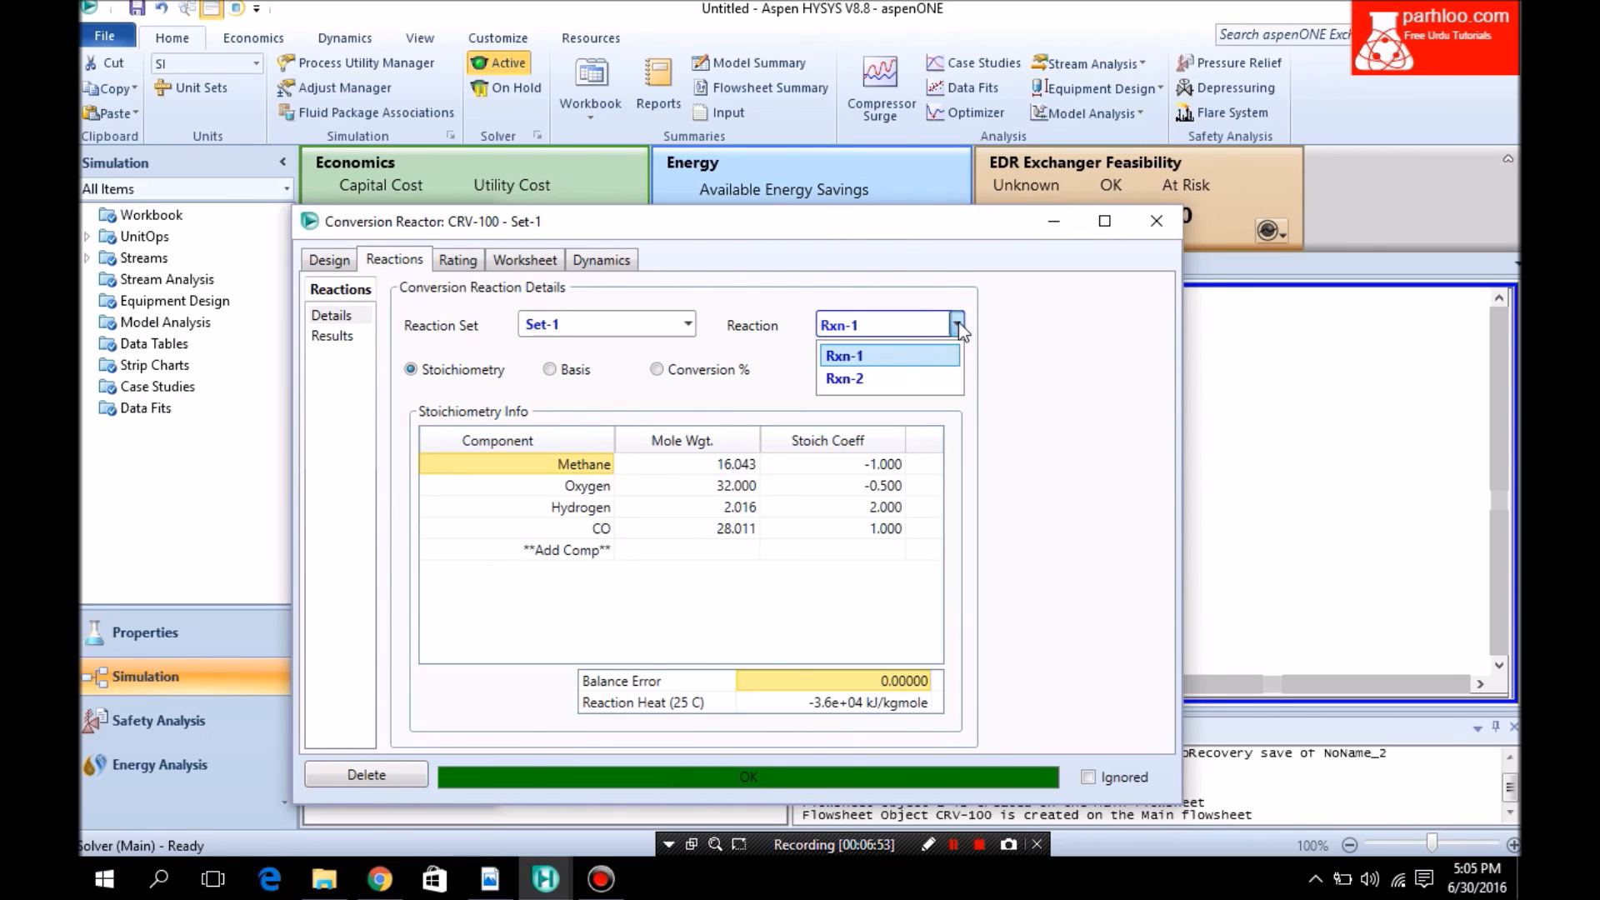
{"action": "left_click", "coordinate": [959, 322]}
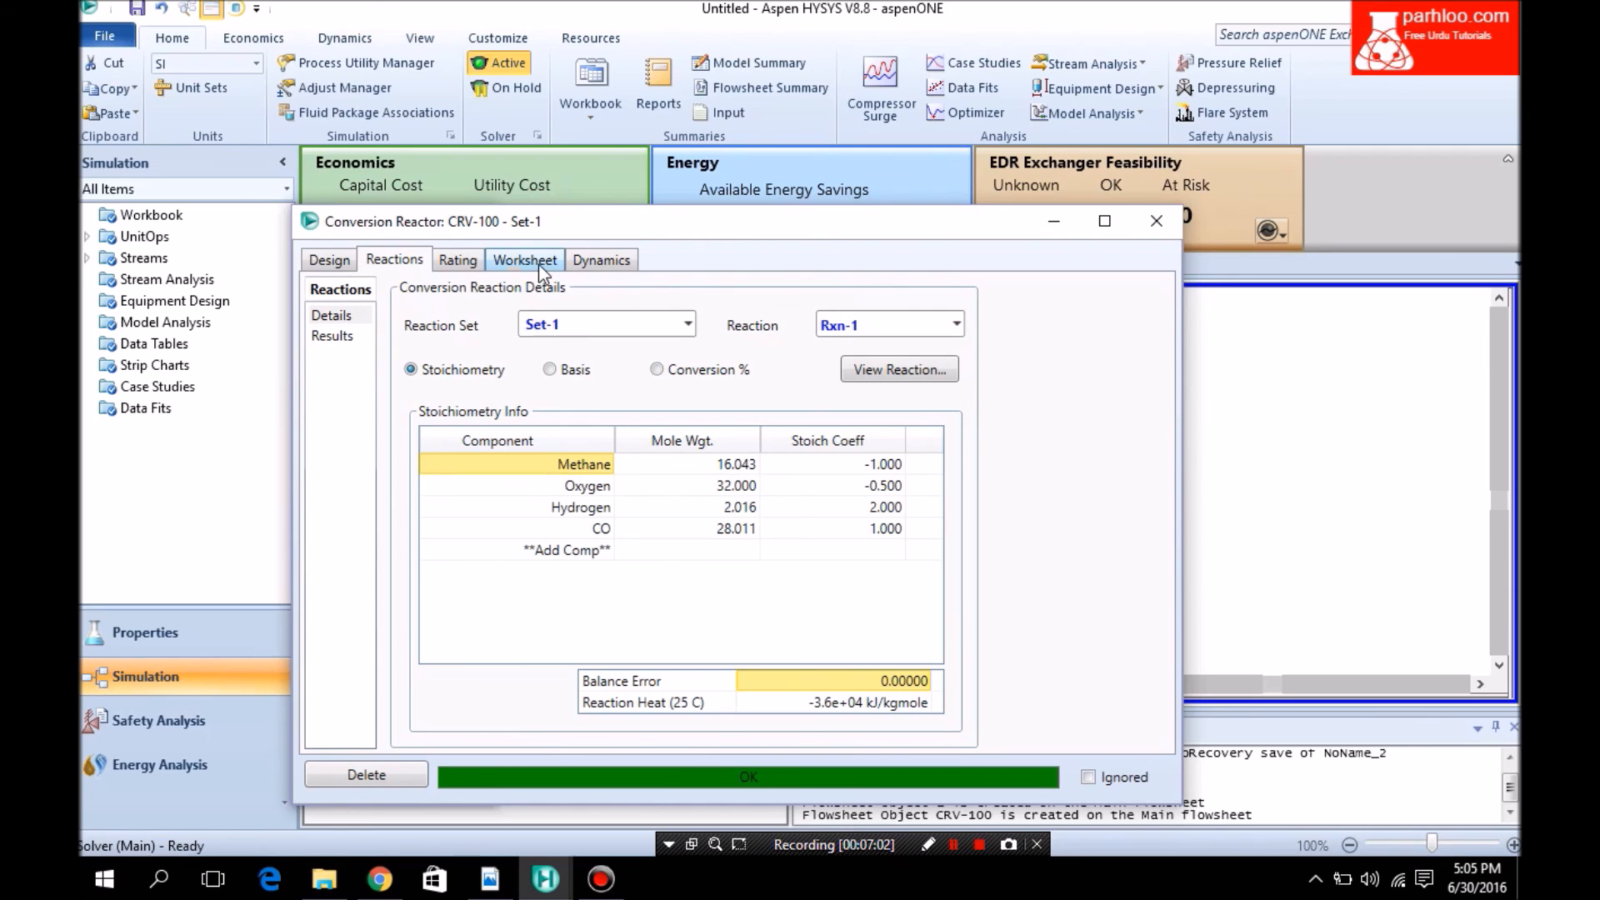
Examine the calculated conditions and compositions of the reactor's inlet and outlet streams
{"action": "left_click", "coordinate": [538, 264]}
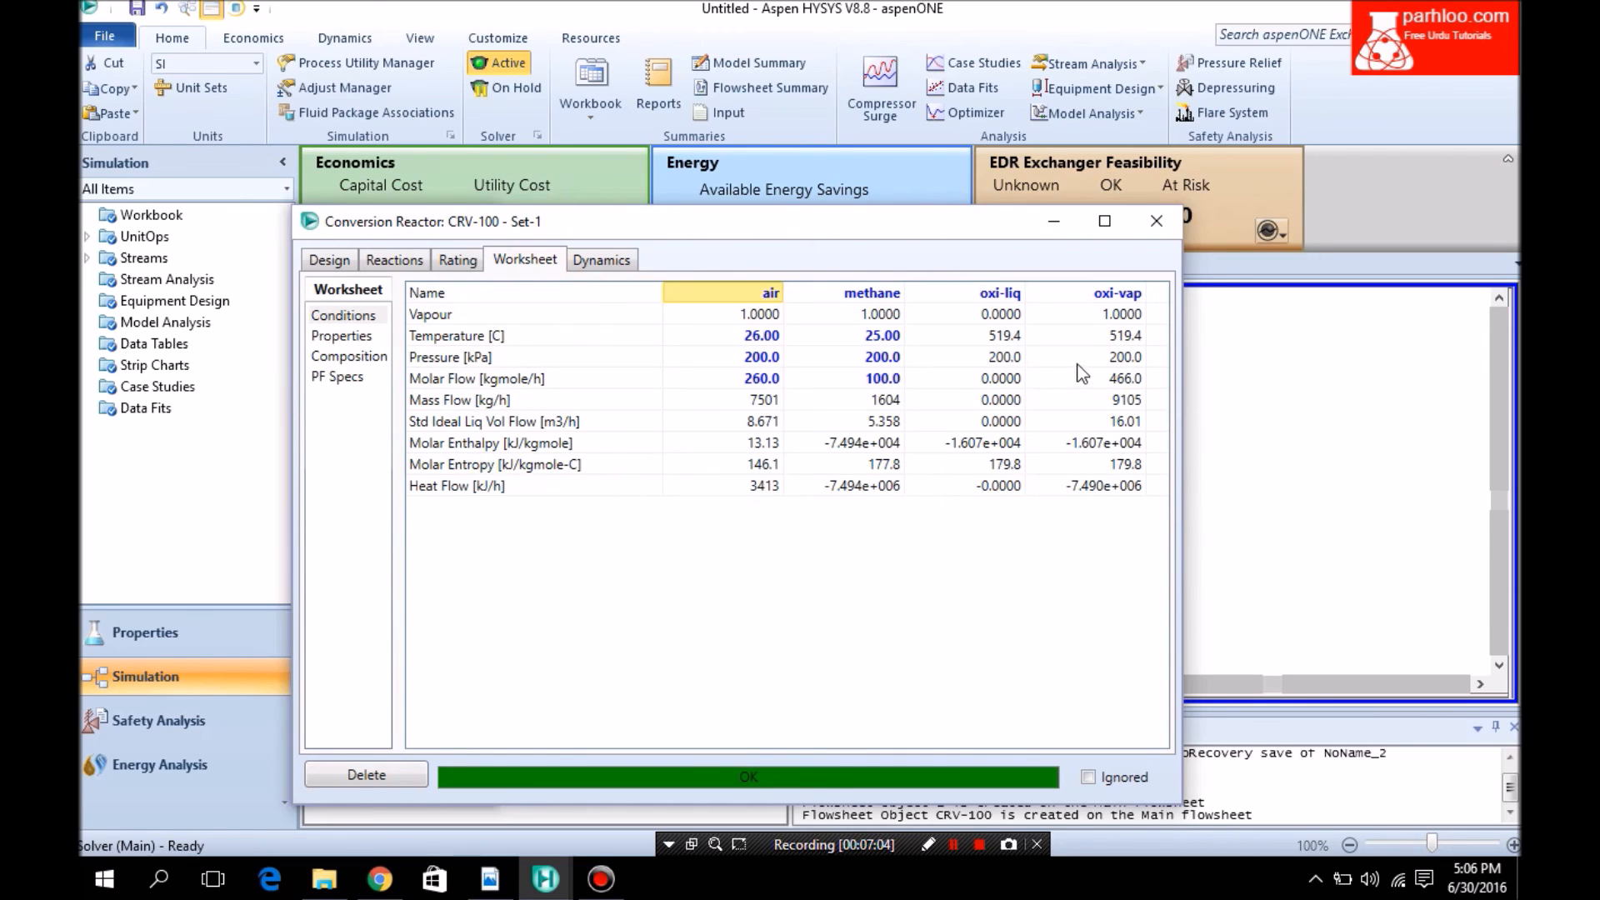
{"action": "mouse_move", "coordinate": [1093, 342]}
{"action": "left_click", "coordinate": [362, 360]}
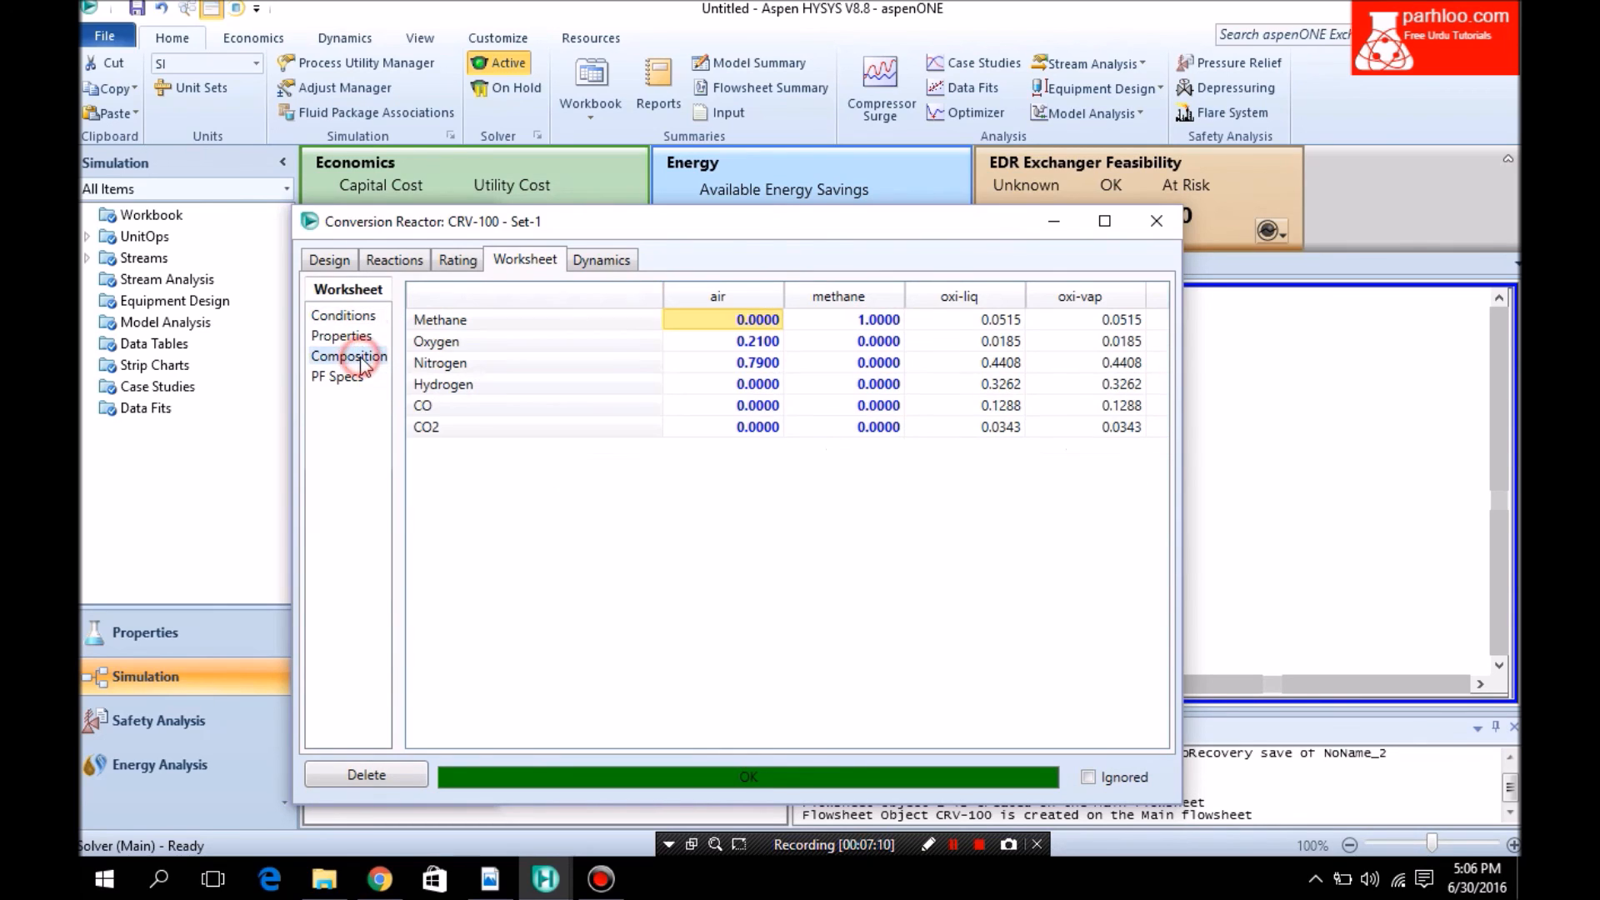